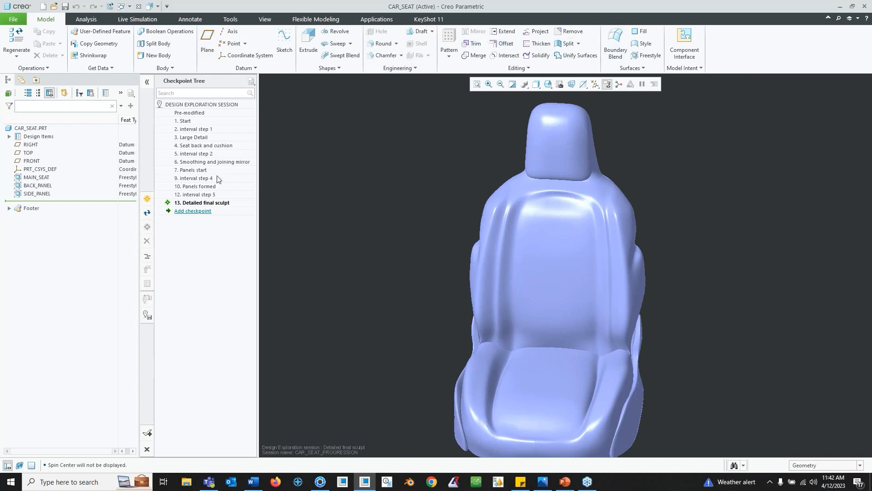
# - Examine the finished freestyle car seat model from different angles
pyautogui.scroll(2, 605, 243)
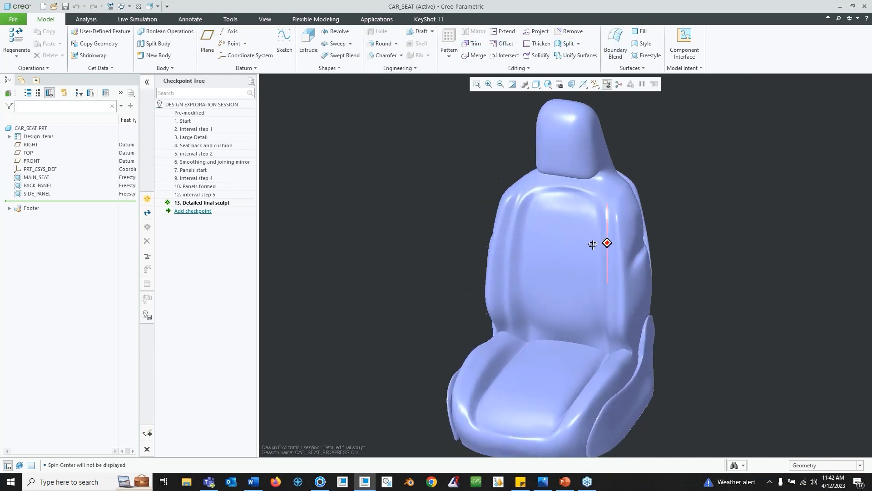
pyautogui.scroll(4, 593, 247)
pyautogui.scroll(-5, 590, 258)
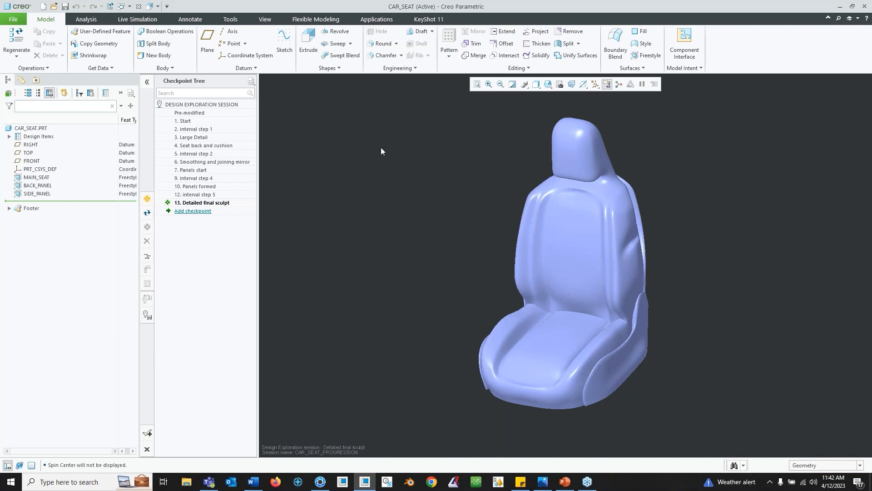
pyautogui.moveTo(258, 148); pyautogui.dragTo(261, 148)
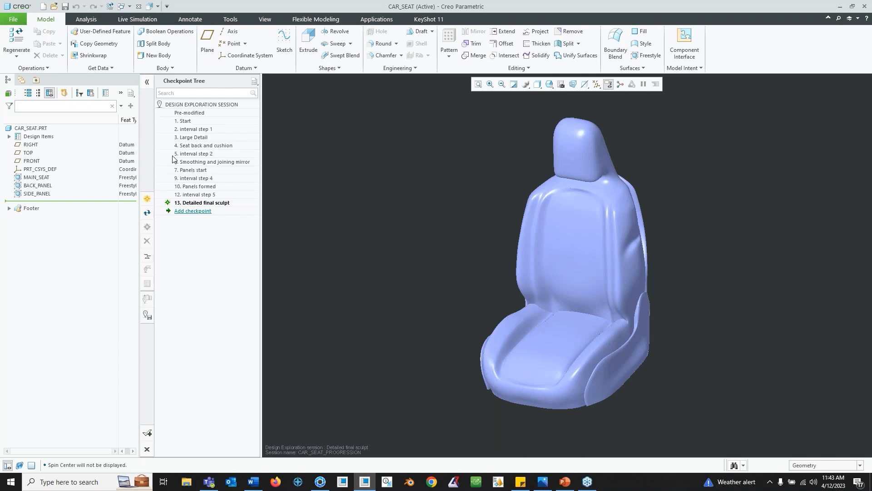
pyautogui.click(17, 23)
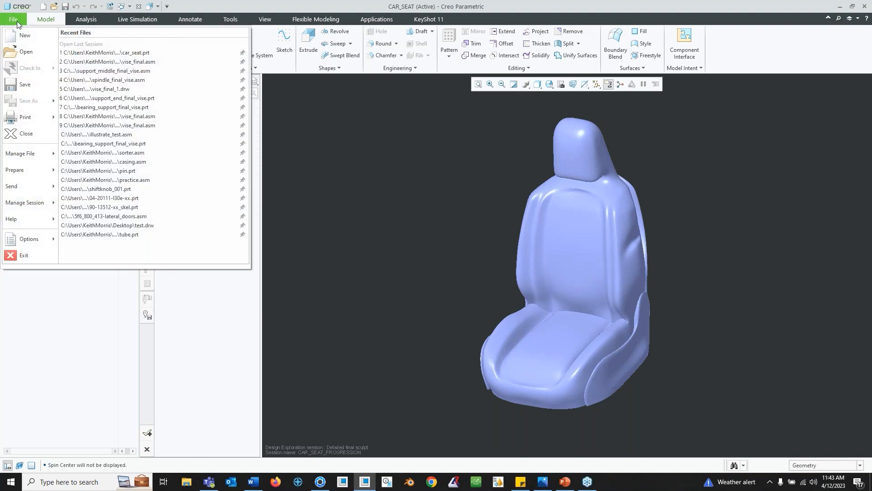
pyautogui.moveTo(43, 205)
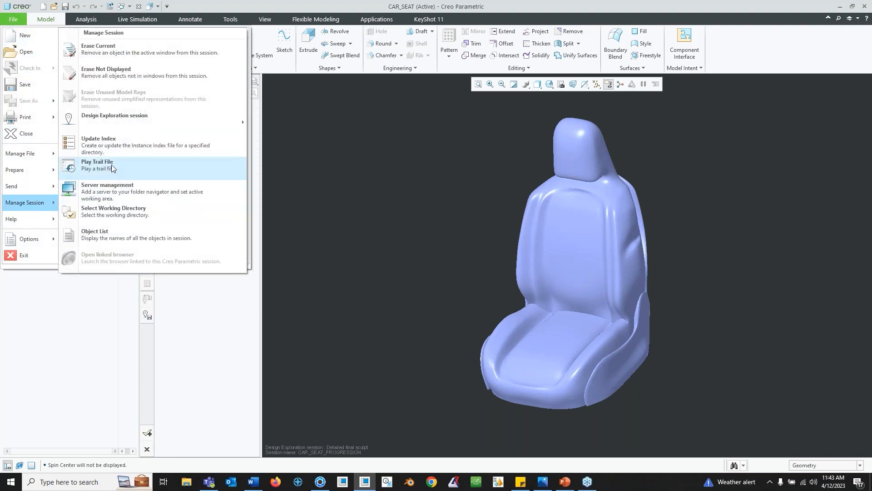
pyautogui.moveTo(113, 117)
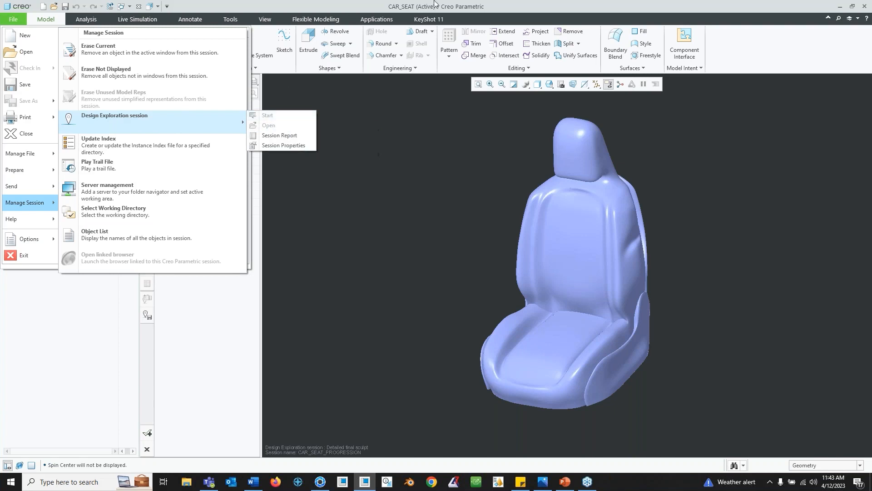
pyautogui.click(49, 24)
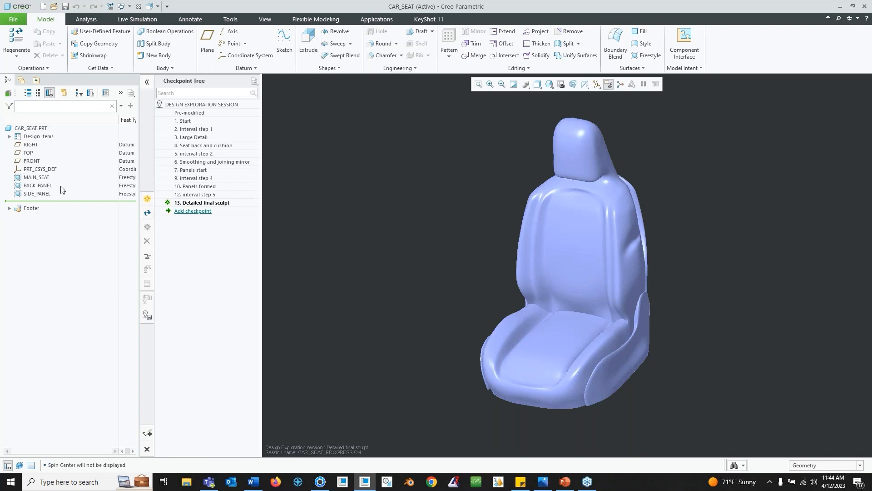
# - Activate the Start checkpoint of the design exploration session
pyautogui.moveTo(546, 274)
pyautogui.mouseDown(button='middle')
pyautogui.moveTo(577, 268)
pyautogui.moveTo(561, 278)
pyautogui.moveTo(598, 286)
pyautogui.moveTo(541, 274)
pyautogui.moveTo(520, 290)
pyautogui.moveTo(531, 281)
pyautogui.moveTo(513, 217)
pyautogui.moveTo(518, 245)
pyautogui.moveTo(516, 233)
pyautogui.moveTo(528, 234)
pyautogui.mouseUp(button='middle')
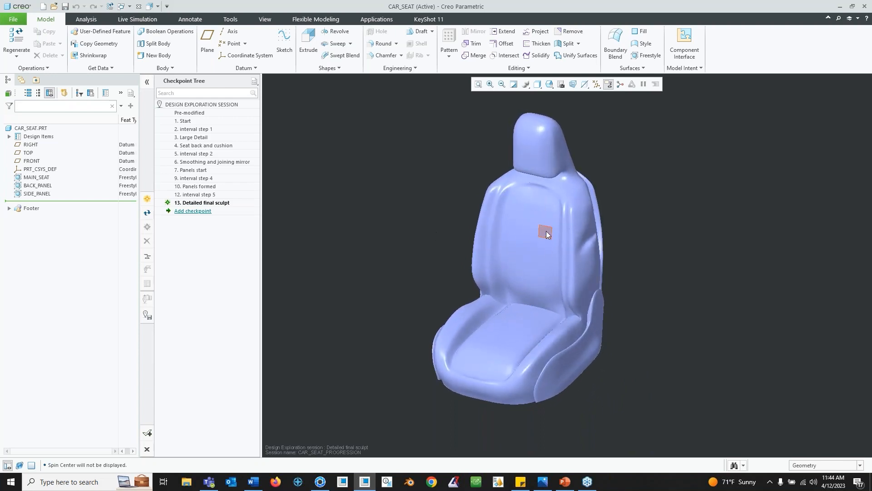
pyautogui.click(187, 122)
pyautogui.rightClick(187, 122)
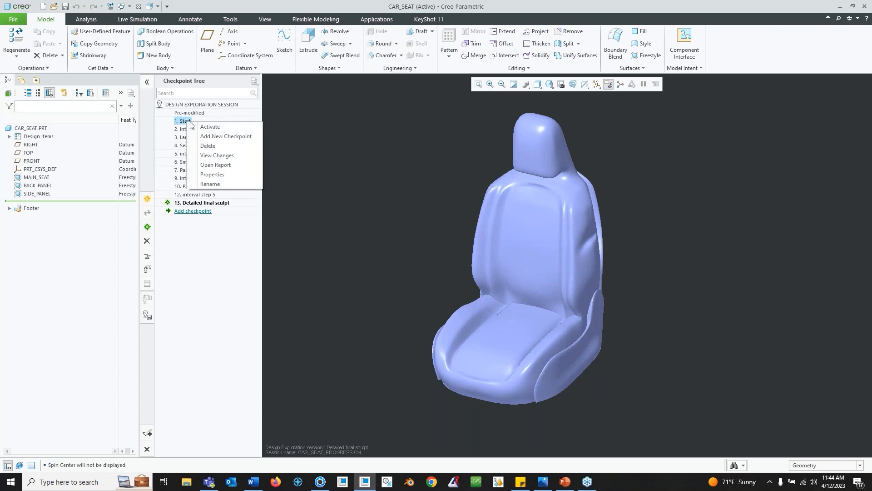
pyautogui.click(219, 130)
# - Hide the Freestyle 1 feature so only the seat reference image remains
pyautogui.moveTo(510, 242); pyautogui.dragTo(477, 299, button='middle')
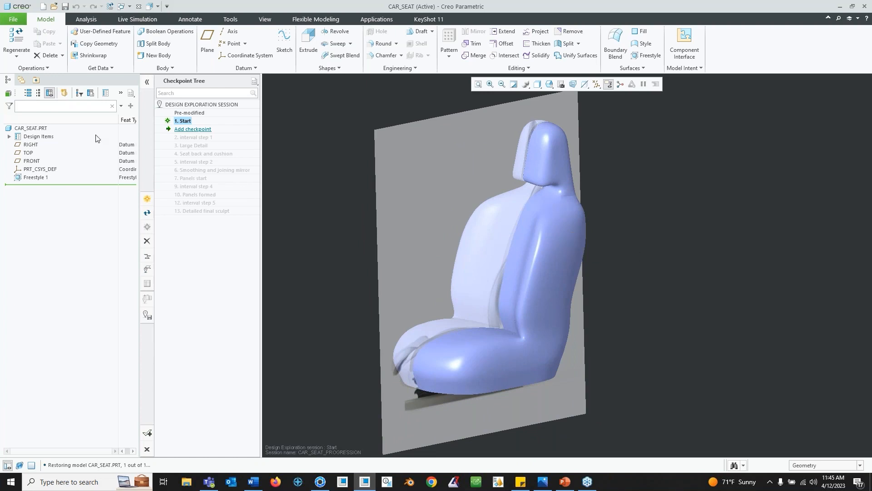
pyautogui.rightClick(39, 178)
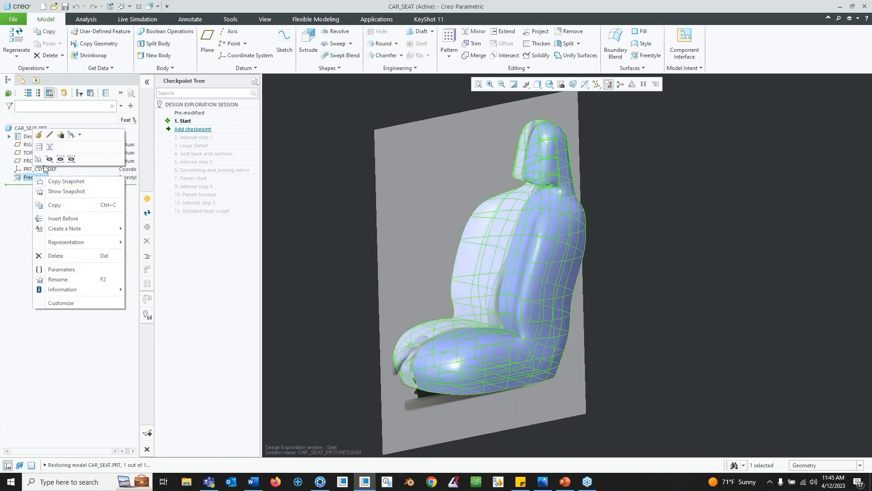
pyautogui.click(51, 163)
pyautogui.moveTo(486, 263)
pyautogui.mouseDown(button='middle')
pyautogui.moveTo(498, 265)
pyautogui.moveTo(486, 268)
pyautogui.mouseUp(button='middle')
pyautogui.moveTo(528, 240); pyautogui.dragTo(541, 242, button='middle')
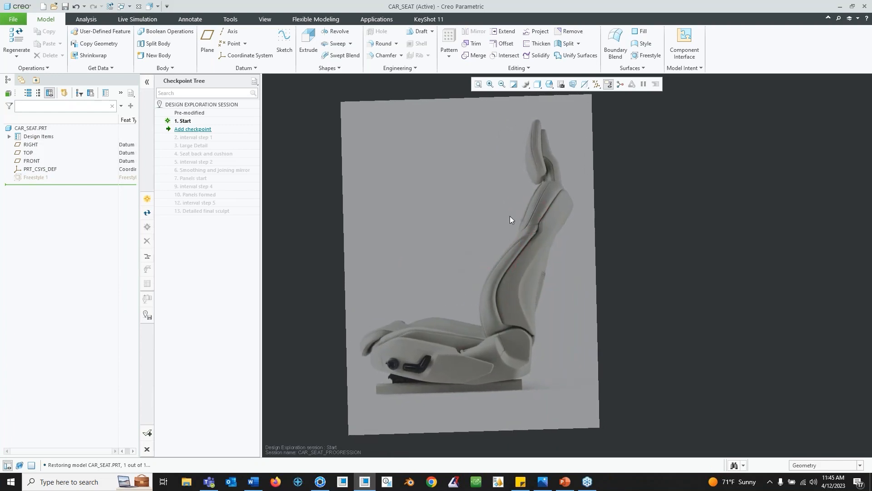
# - Open the Images tool to inspect the seat reference image, then close it
pyautogui.moveTo(500, 244); pyautogui.dragTo(497, 306, button='middle')
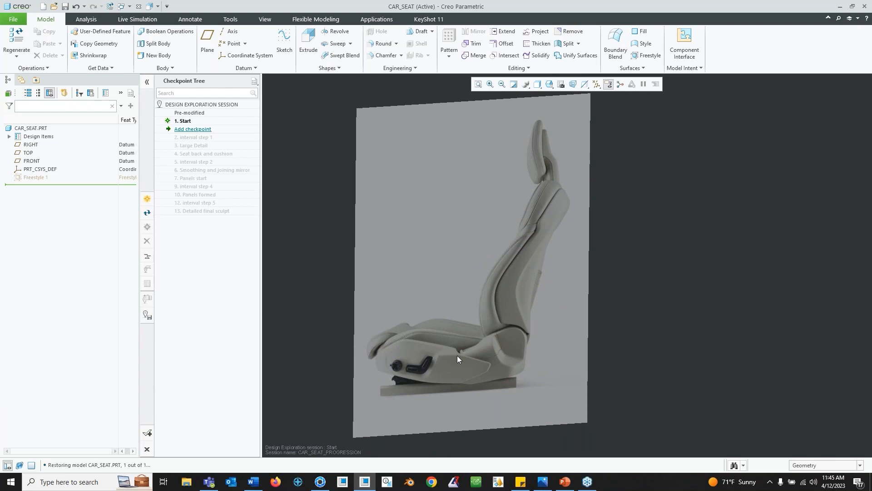
pyautogui.moveTo(391, 179); pyautogui.dragTo(399, 182, button='middle')
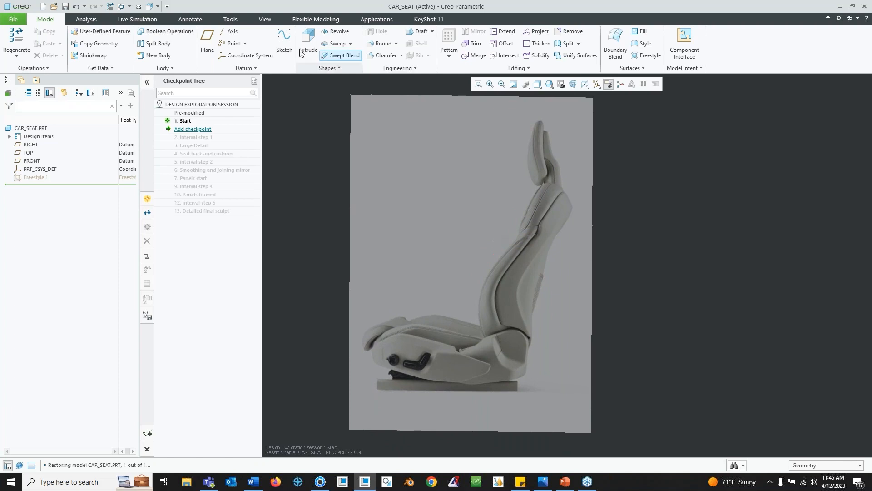
pyautogui.click(265, 19)
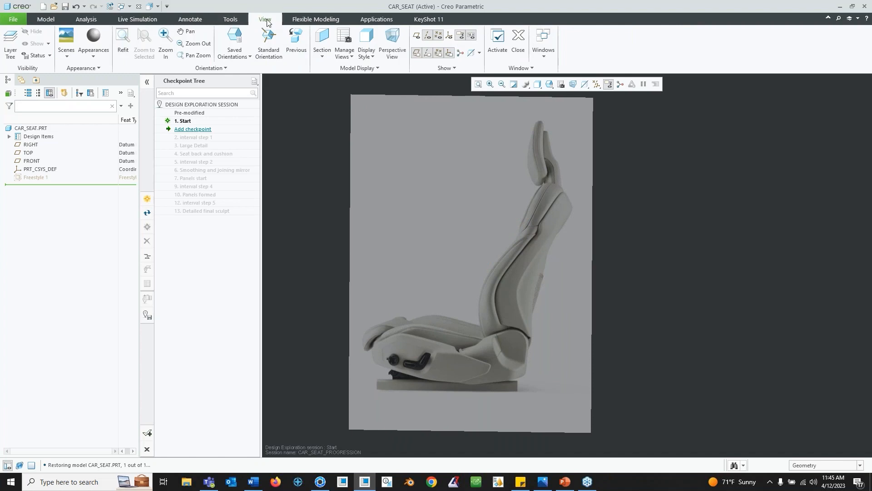
pyautogui.click(365, 68)
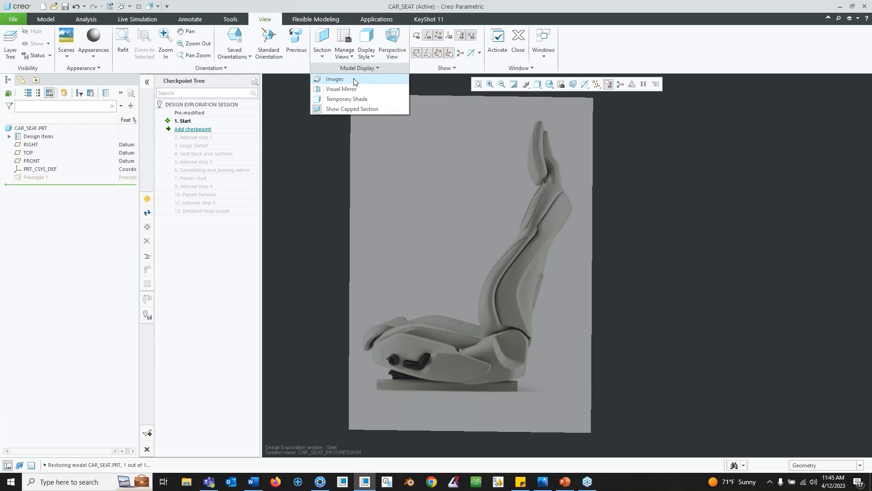
pyautogui.click(352, 81)
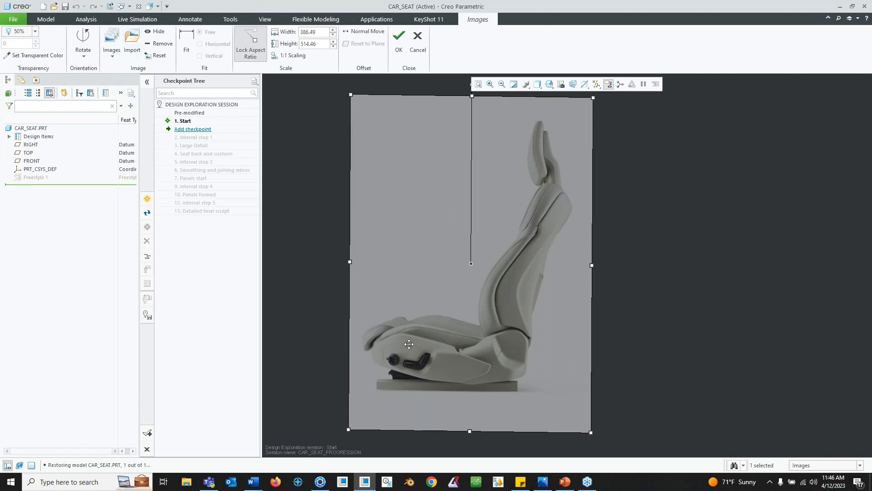
pyautogui.click(399, 51)
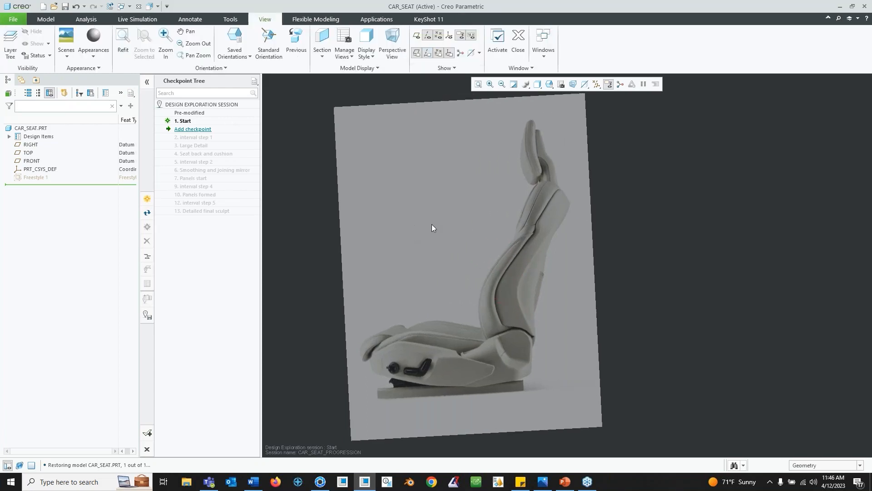
# - Start a new Freestyle feature and add a closed cube primitive as its initial shape
pyautogui.moveTo(457, 222); pyautogui.dragTo(468, 214, button='middle')
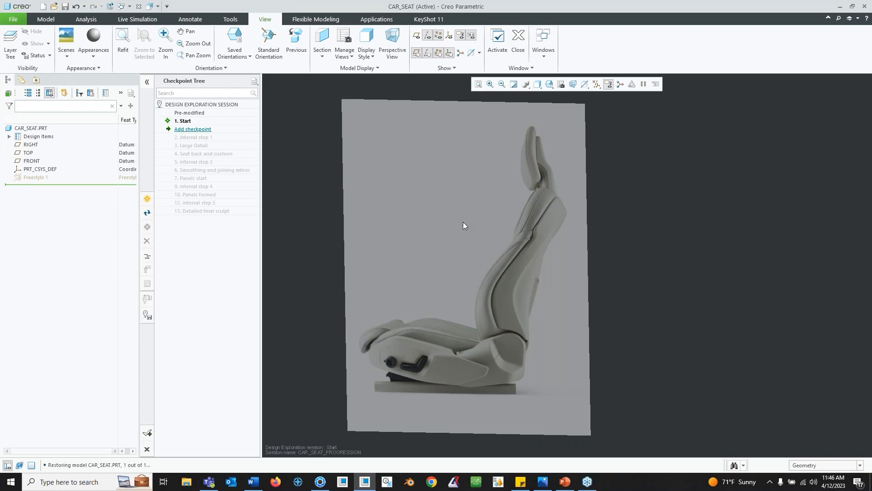
pyautogui.moveTo(455, 228)
pyautogui.mouseDown(button='middle')
pyautogui.moveTo(471, 259)
pyautogui.moveTo(493, 278)
pyautogui.moveTo(531, 288)
pyautogui.moveTo(490, 274)
pyautogui.moveTo(515, 279)
pyautogui.moveTo(495, 293)
pyautogui.moveTo(496, 303)
pyautogui.mouseUp(button='middle')
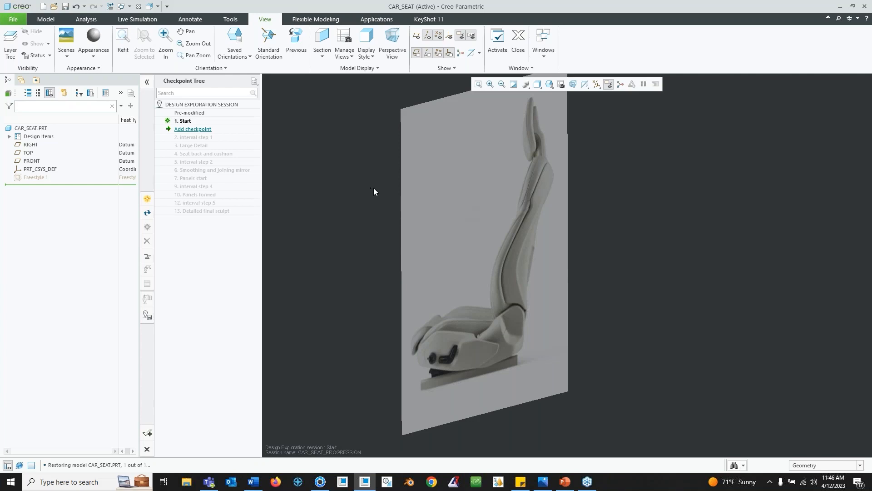
pyautogui.click(46, 19)
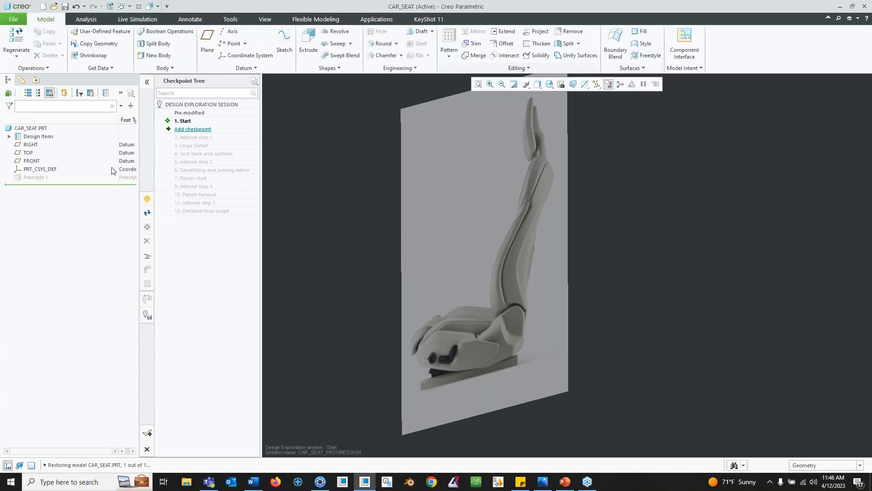
pyautogui.click(650, 56)
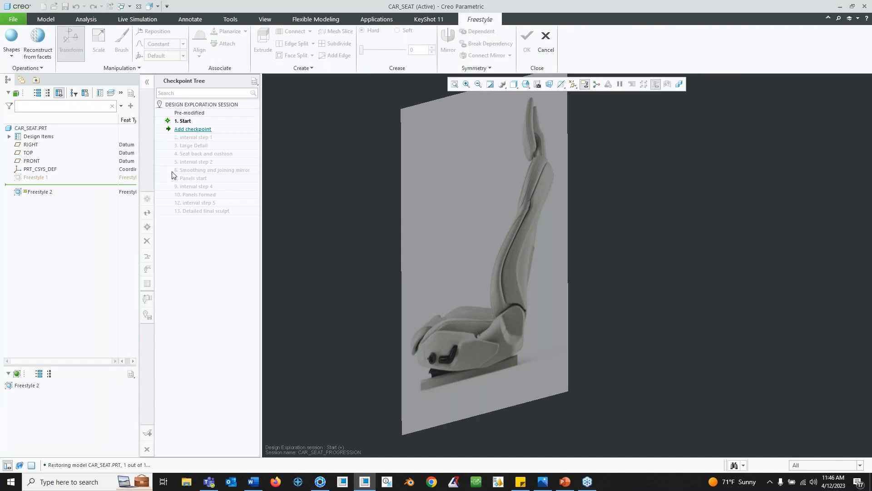
pyautogui.click(14, 56)
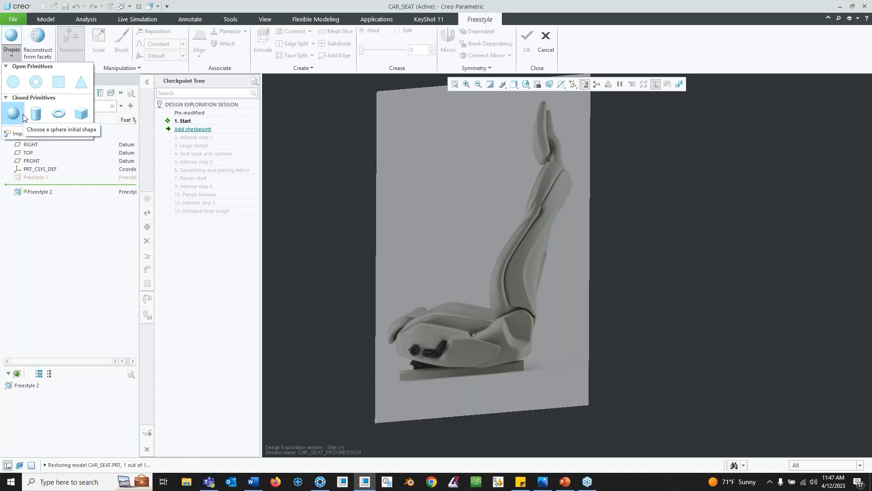
pyautogui.click(89, 113)
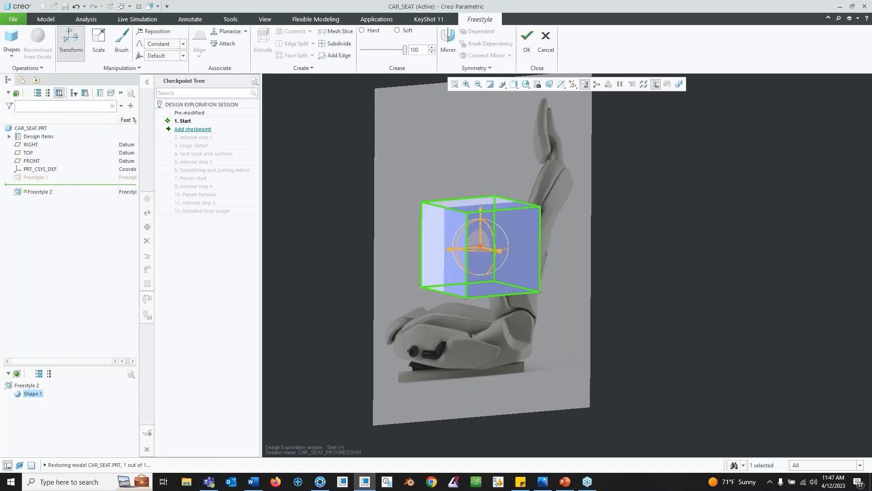
# - Orient the view to the side of the reference image and switch to wireframe display
pyautogui.moveTo(501, 249)
pyautogui.mouseDown(button='middle')
pyautogui.moveTo(503, 275)
pyautogui.moveTo(494, 245)
pyautogui.mouseUp(button='middle')
pyautogui.scroll(-1, 494, 243)
pyautogui.moveTo(472, 213); pyautogui.dragTo(472, 313)
pyautogui.moveTo(473, 314); pyautogui.dragTo(460, 295, button='middle')
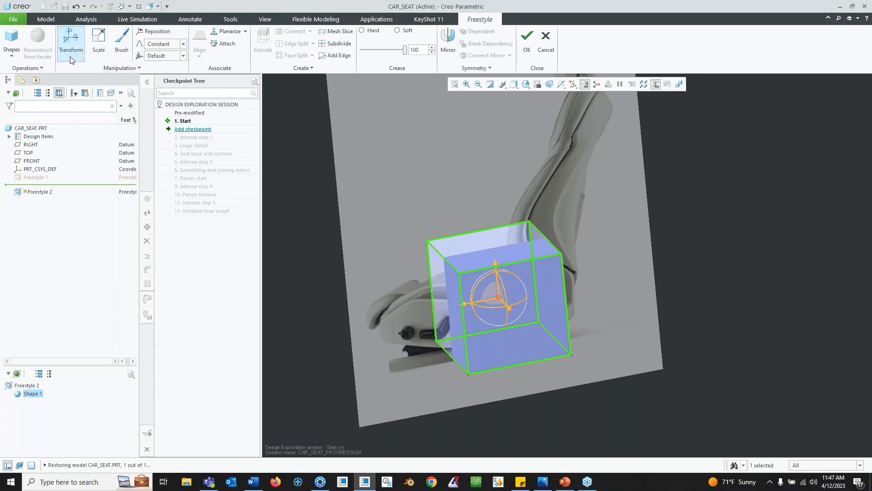
pyautogui.moveTo(502, 293)
pyautogui.mouseDown(button='middle')
pyautogui.moveTo(517, 288)
pyautogui.moveTo(500, 293)
pyautogui.mouseUp(button='middle')
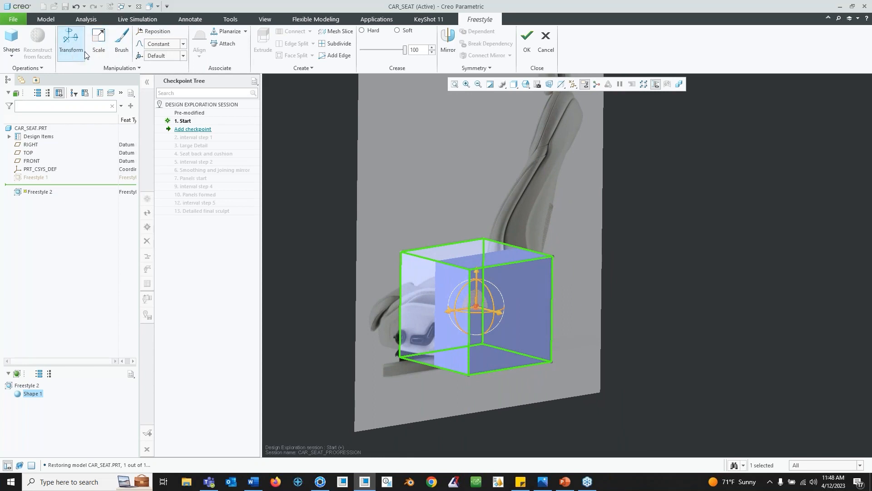
pyautogui.moveTo(573, 299); pyautogui.dragTo(569, 296, button='middle')
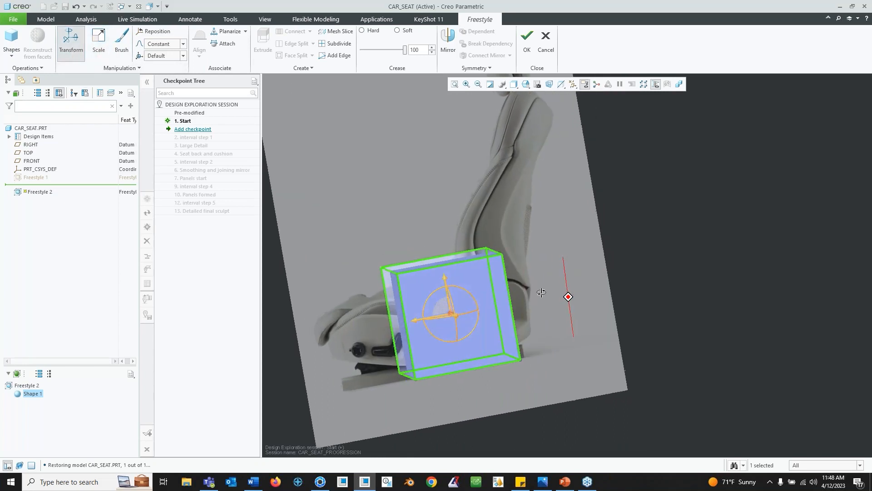
pyautogui.click(525, 84)
pyautogui.click(568, 144)
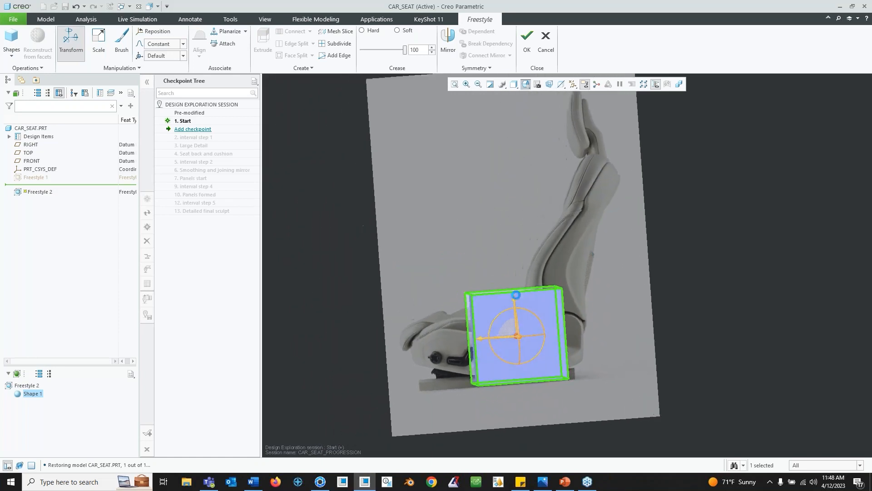
pyautogui.click(514, 85)
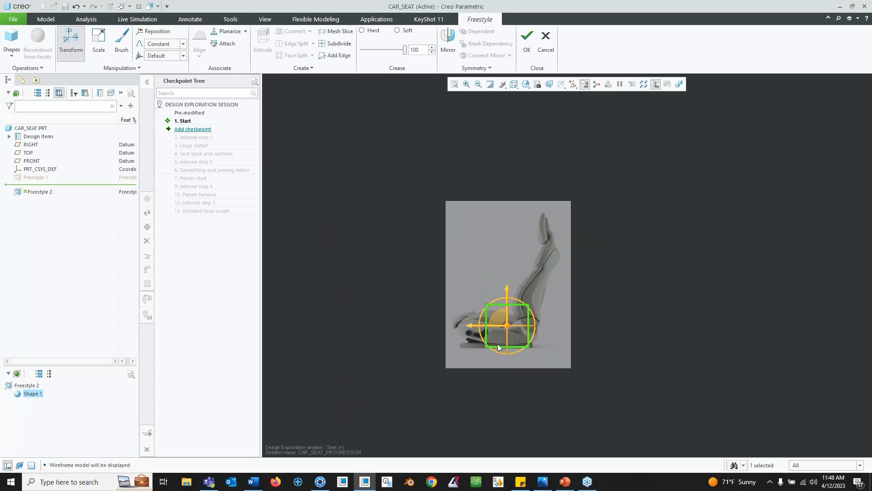
# - Scale the cube down and move it onto the seat cushion area of the reference image
pyautogui.scroll(4, 503, 309)
pyautogui.keyDown('shift'); pyautogui.moveTo(530, 350); pyautogui.dragTo(493, 276, button='middle'); pyautogui.keyUp('shift')
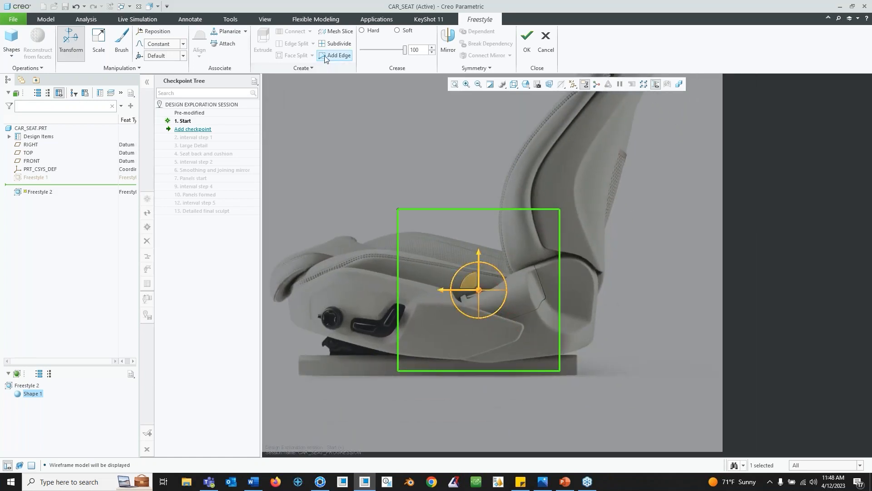
pyautogui.click(102, 47)
pyautogui.moveTo(478, 262); pyautogui.dragTo(345, 293)
pyautogui.click(70, 43)
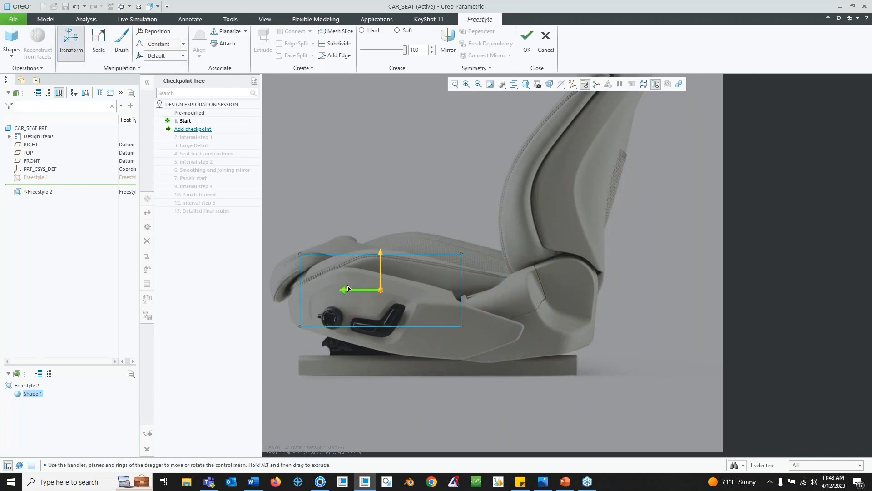
pyautogui.moveTo(381, 261); pyautogui.dragTo(381, 254)
# - Stretch the cube horizontally and rotate it to follow the seat cushion's tilt
pyautogui.click(96, 54)
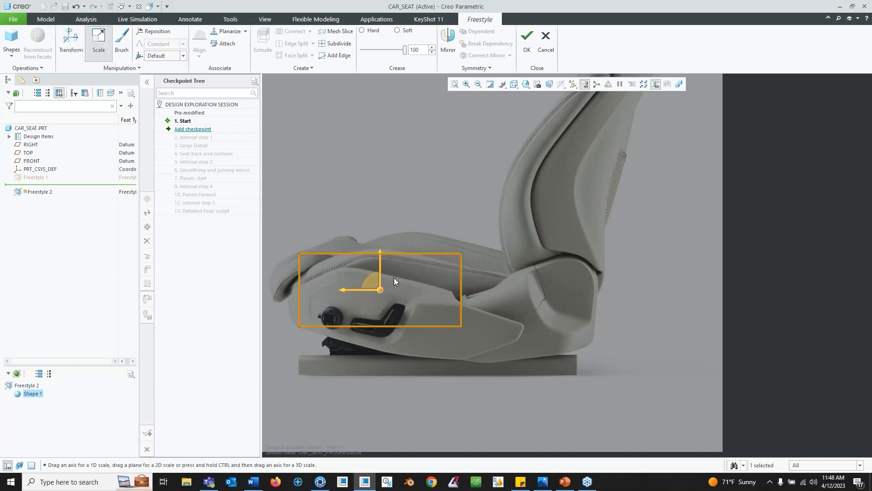
pyautogui.moveTo(341, 291); pyautogui.dragTo(407, 291)
pyautogui.click(70, 43)
pyautogui.moveTo(455, 265); pyautogui.dragTo(451, 275)
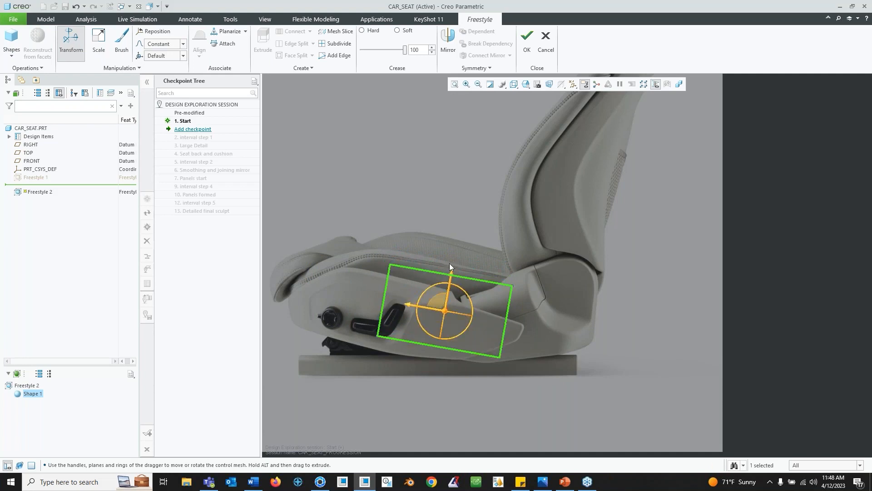
# - Switch the display style to shading with edges and orbit around the cube
pyautogui.click(513, 86)
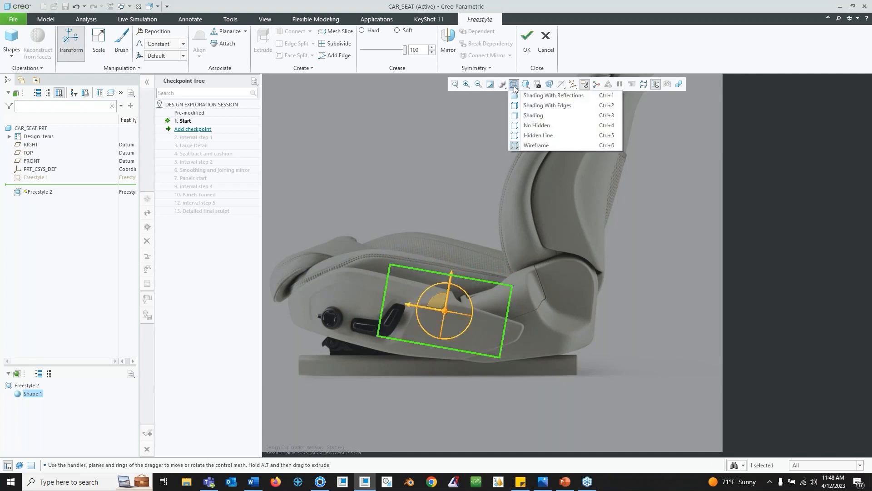
pyautogui.click(562, 109)
pyautogui.moveTo(442, 339)
pyautogui.mouseDown(button='middle')
pyautogui.moveTo(473, 345)
pyautogui.moveTo(462, 364)
pyautogui.mouseUp(button='middle')
pyautogui.moveTo(457, 274); pyautogui.dragTo(529, 314, button='middle')
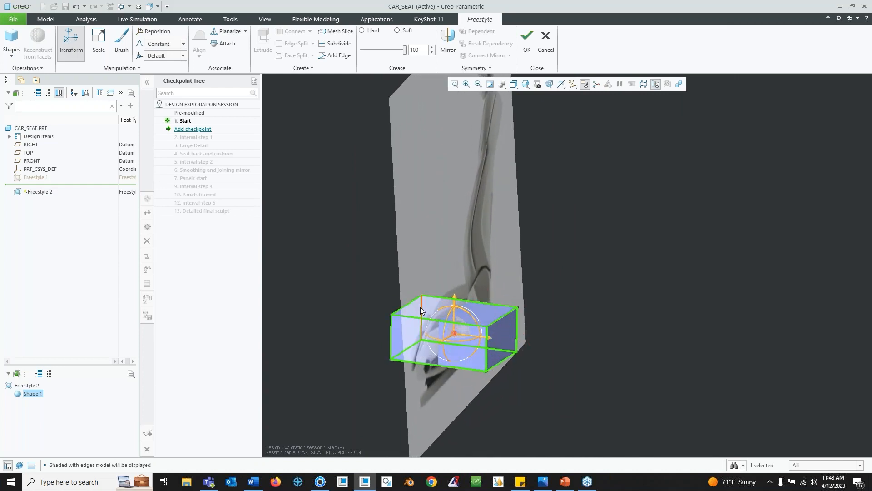
# - Orbit and zoom around the cube while selecting its edges and vertices
pyautogui.moveTo(473, 301); pyautogui.dragTo(405, 340, button='middle')
pyautogui.click(408, 334)
pyautogui.moveTo(440, 299); pyautogui.dragTo(459, 291, button='middle')
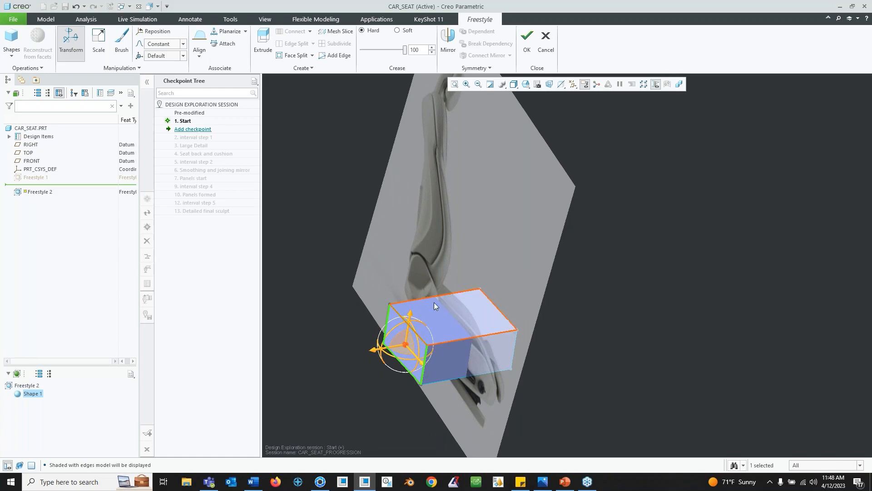
pyautogui.click(426, 358)
pyautogui.scroll(5, 431, 347)
pyautogui.scroll(-2, 438, 360)
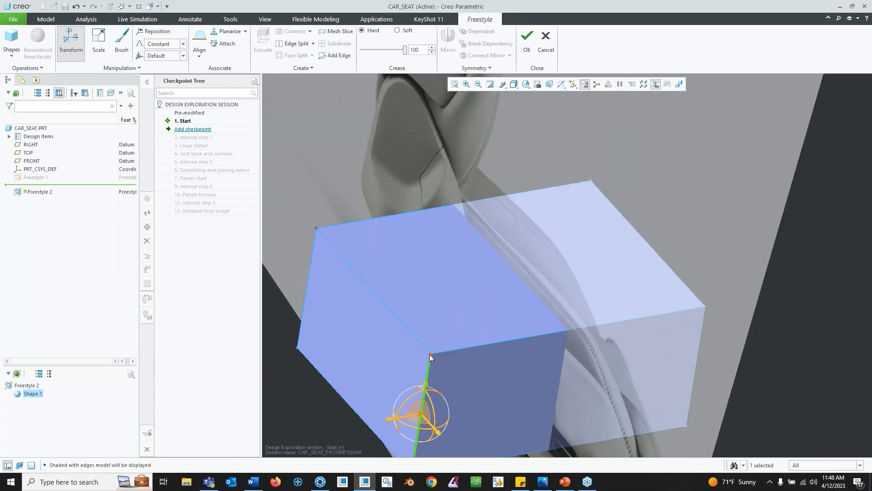
pyautogui.click(429, 353)
# - Switch the selection filter to faces and select the cube's faces while orbiting around it
pyautogui.click(860, 466)
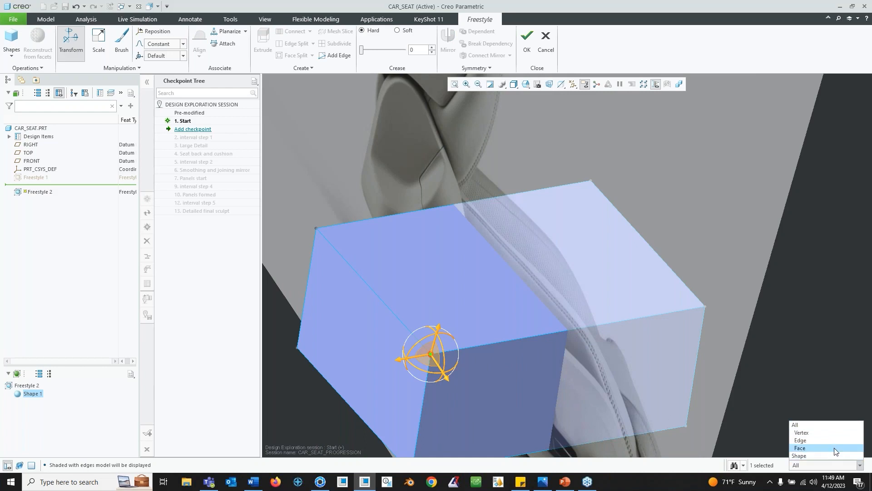
pyautogui.click(817, 448)
pyautogui.click(392, 376)
pyautogui.click(463, 315)
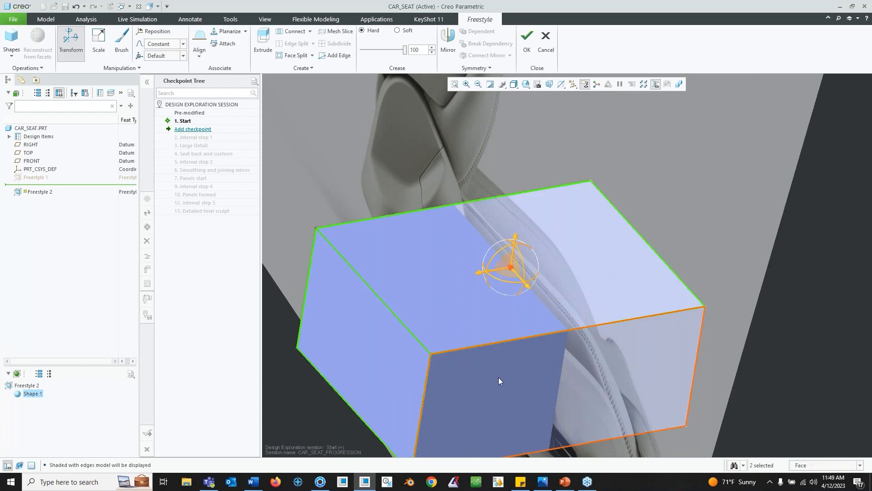
pyautogui.click(397, 348)
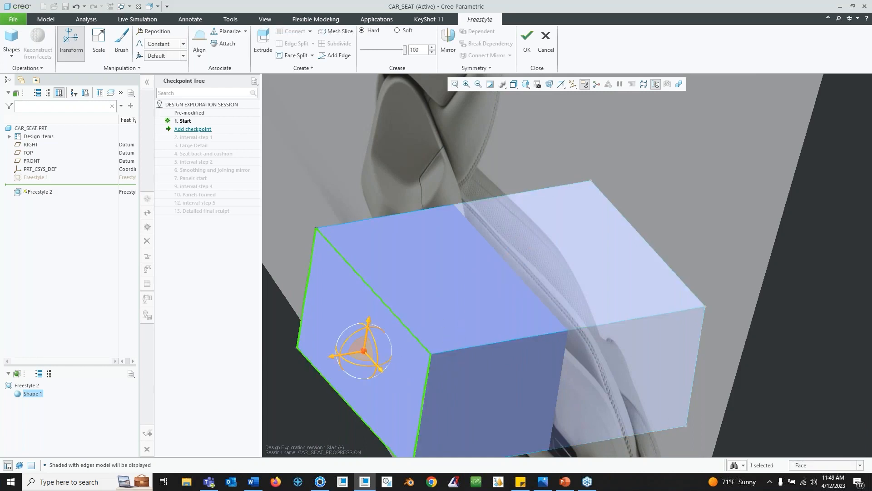
pyautogui.click(804, 334)
pyautogui.scroll(5, 672, 332)
pyautogui.scroll(-3, 654, 334)
pyautogui.keyDown('shift'); pyautogui.moveTo(661, 325); pyautogui.dragTo(563, 335, button='middle'); pyautogui.keyUp('shift')
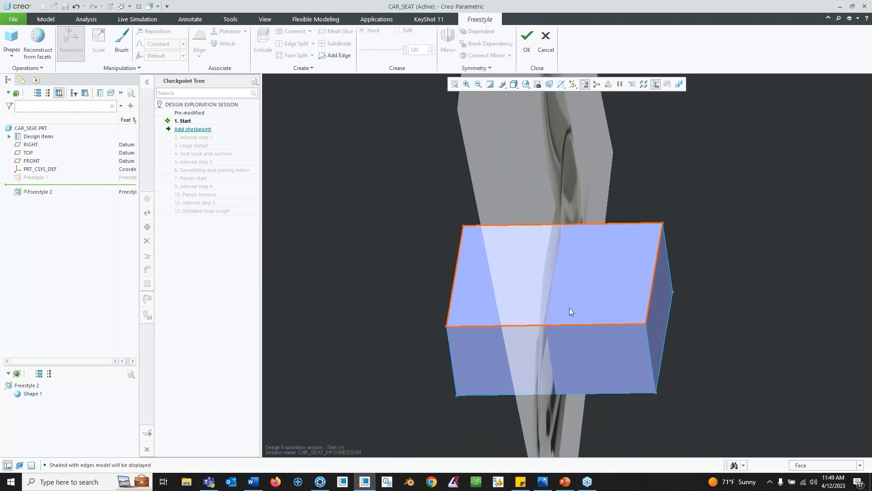
# - Split the cube with a new edge loop through its middle using Edge Split
pyautogui.click(860, 464)
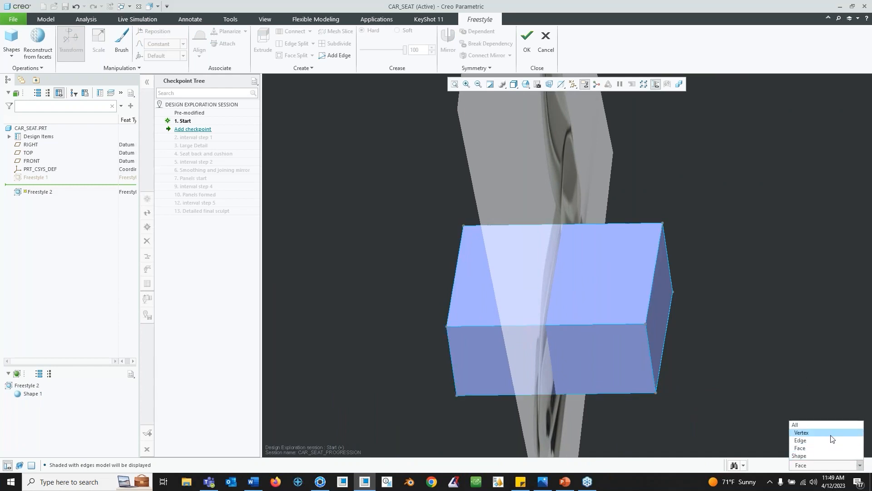
pyautogui.click(831, 440)
pyautogui.click(860, 465)
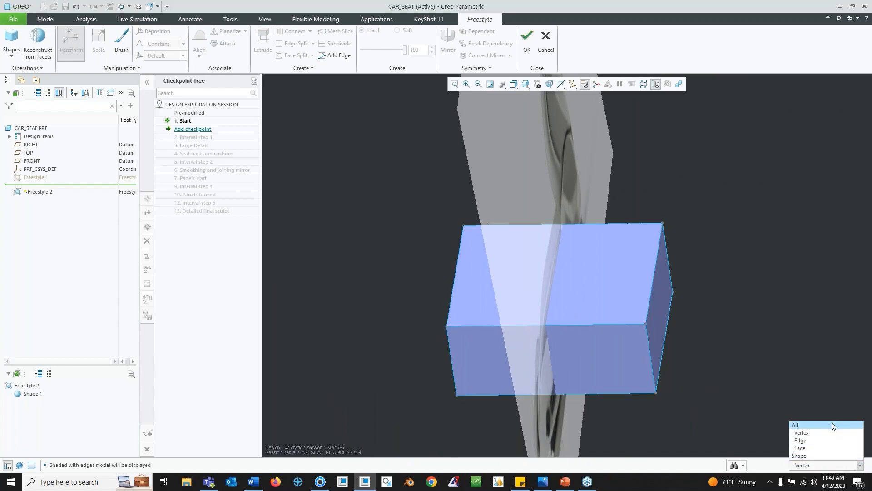
pyautogui.click(833, 421)
pyautogui.click(555, 326)
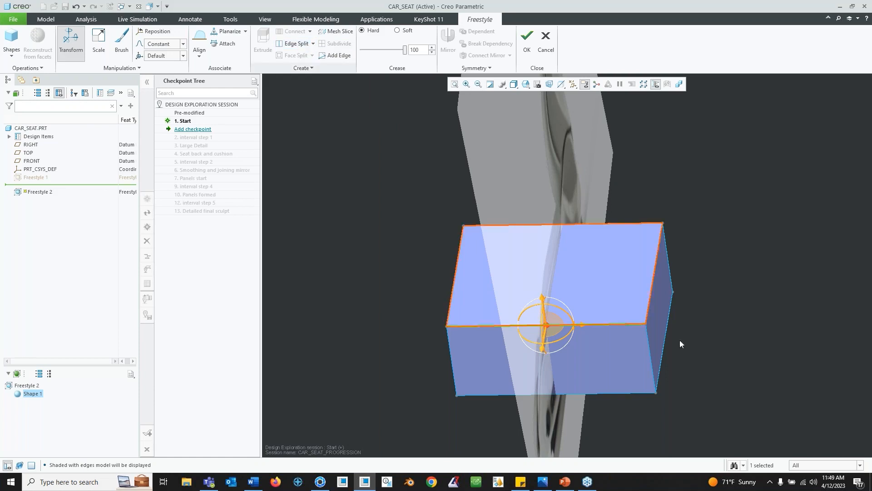
pyautogui.click(296, 43)
pyautogui.moveTo(576, 335)
pyautogui.mouseDown(button='middle')
pyautogui.moveTo(586, 317)
pyautogui.moveTo(574, 332)
pyautogui.mouseUp(button='middle')
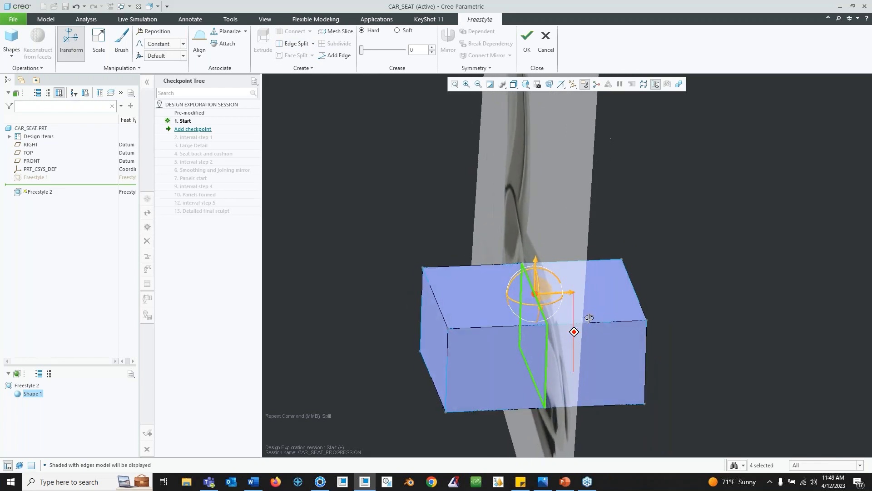
pyautogui.click(686, 253)
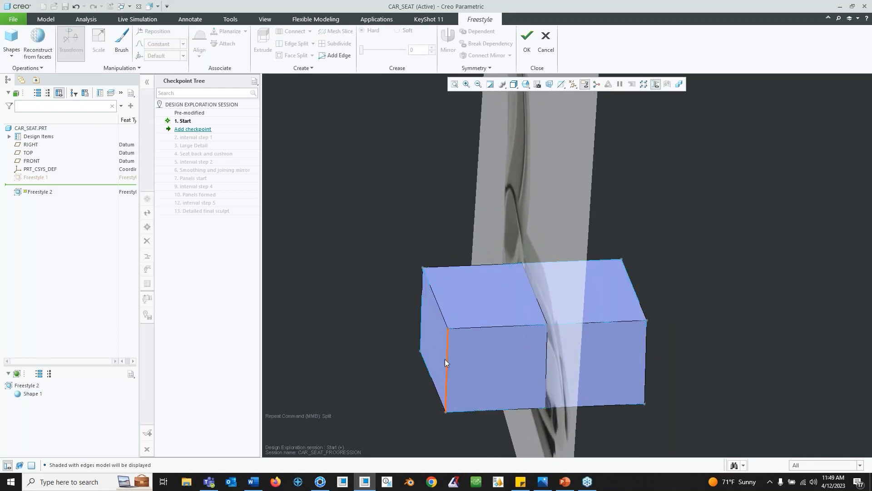
# - Delete the faces of one half of the split cube
pyautogui.click(861, 465)
pyautogui.click(804, 456)
pyautogui.click(443, 339)
pyautogui.keyDown('ctrl'); pyautogui.click(495, 361); pyautogui.keyUp('ctrl')
pyautogui.keyDown('ctrl'); pyautogui.click(484, 294); pyautogui.keyUp('ctrl')
pyautogui.moveTo(443, 309); pyautogui.dragTo(328, 255, button='middle')
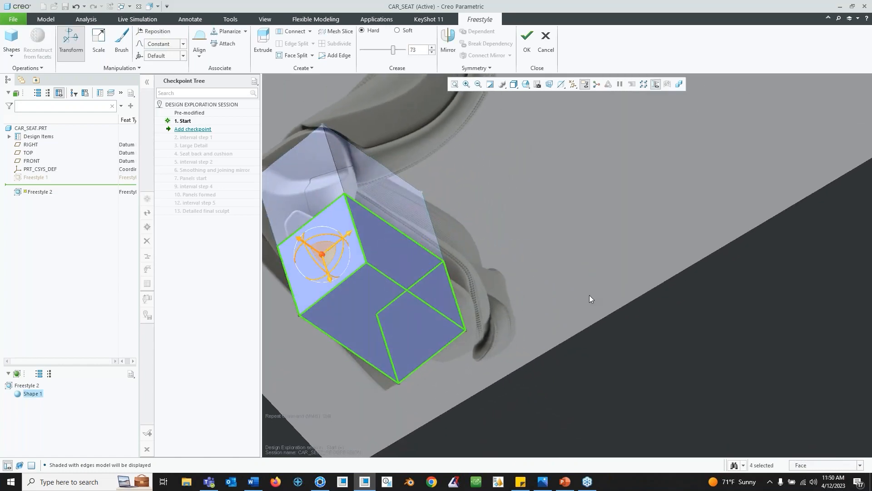
pyautogui.press('Delete')
pyautogui.click(356, 317)
pyautogui.press('Delete')
pyautogui.moveTo(359, 327); pyautogui.dragTo(451, 246, button='middle')
pyautogui.moveTo(363, 237); pyautogui.dragTo(356, 245, button='middle')
# - Select the open boundary edges and align them normal to the RIGHT datum plane
pyautogui.click(858, 465)
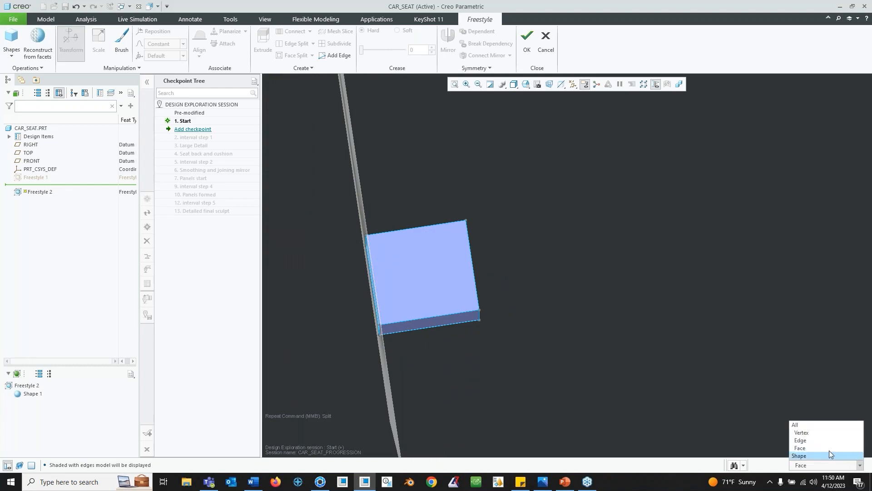
pyautogui.click(815, 440)
pyautogui.click(527, 85)
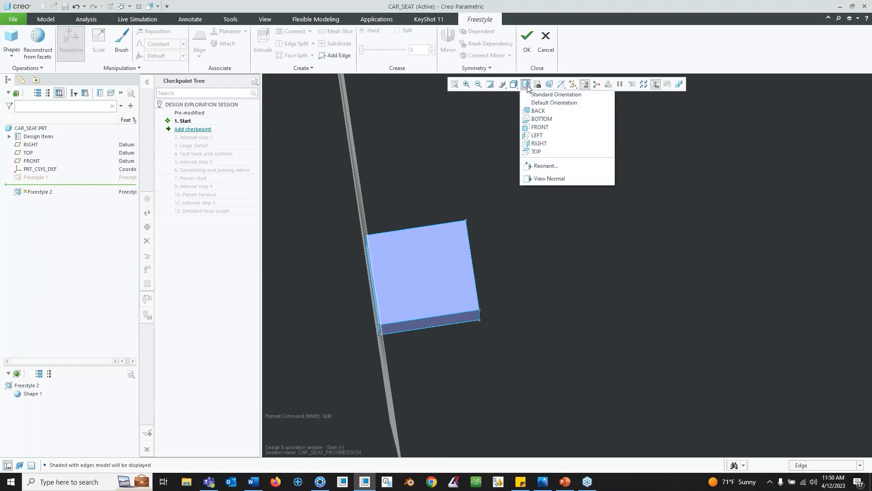
pyautogui.click(552, 140)
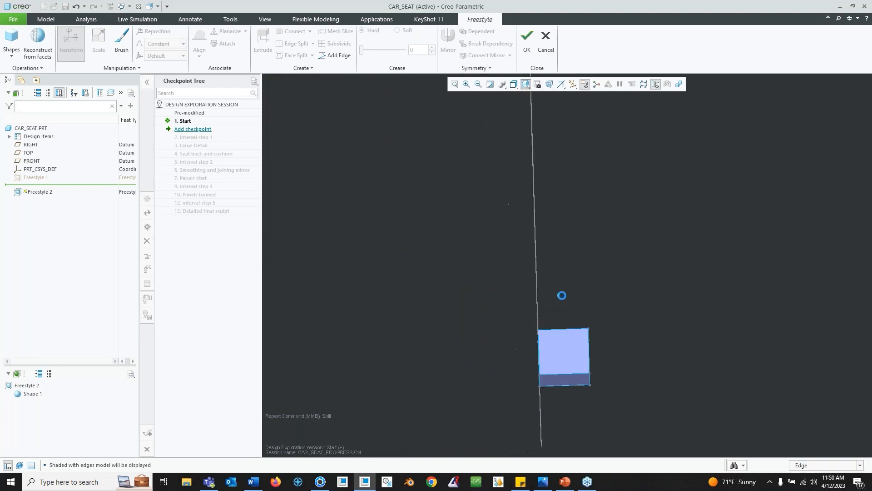
pyautogui.moveTo(544, 325); pyautogui.dragTo(571, 417)
pyautogui.moveTo(612, 341); pyautogui.dragTo(571, 348, button='middle')
pyautogui.click(199, 56)
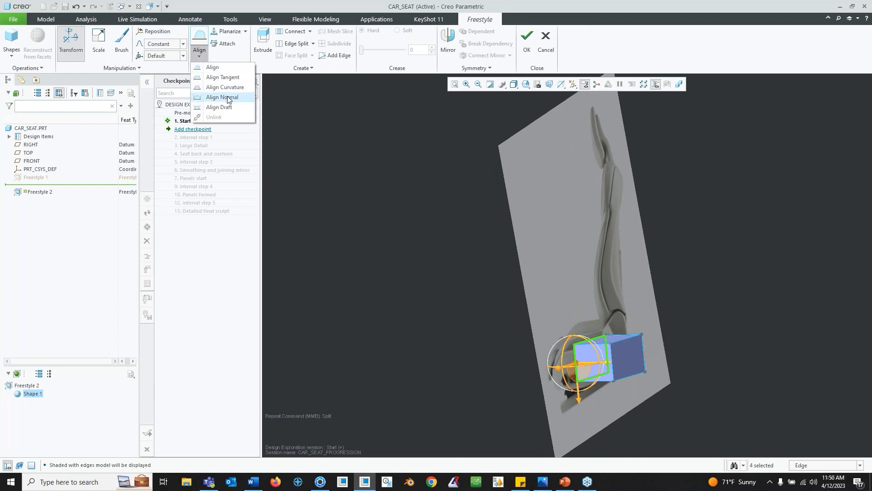
pyautogui.click(228, 97)
pyautogui.click(31, 144)
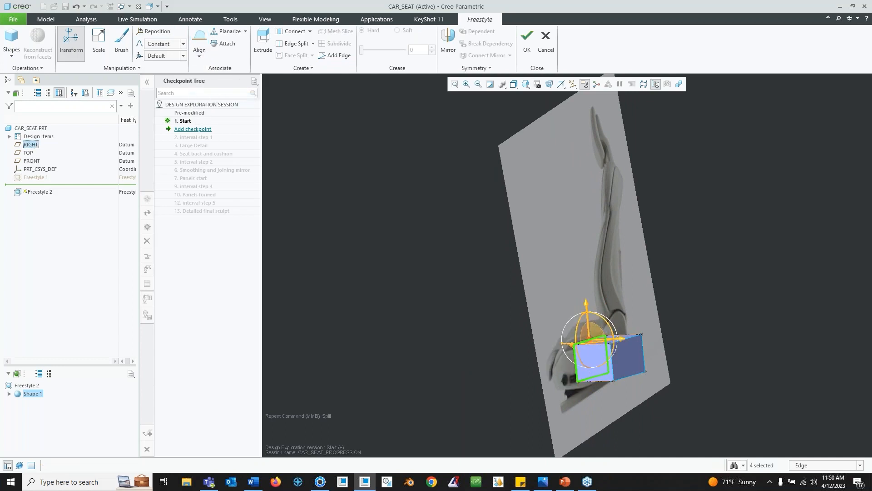
pyautogui.moveTo(512, 259); pyautogui.dragTo(518, 297, button='middle')
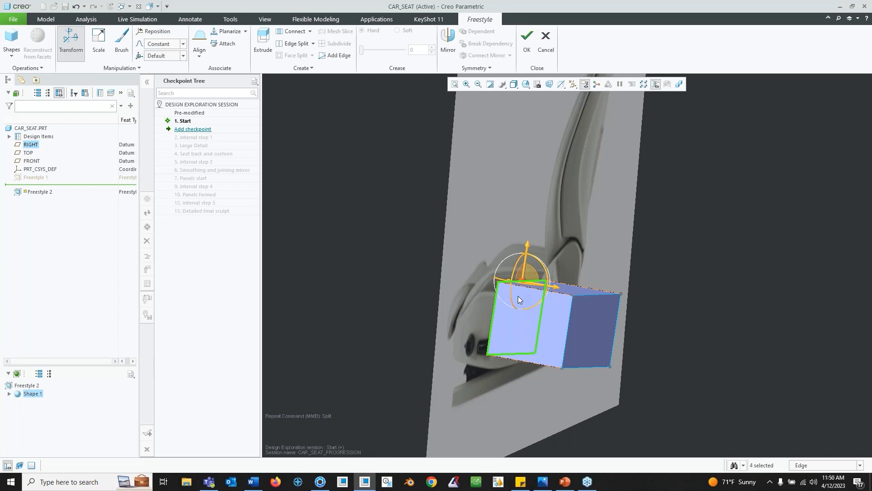
pyautogui.click(783, 235)
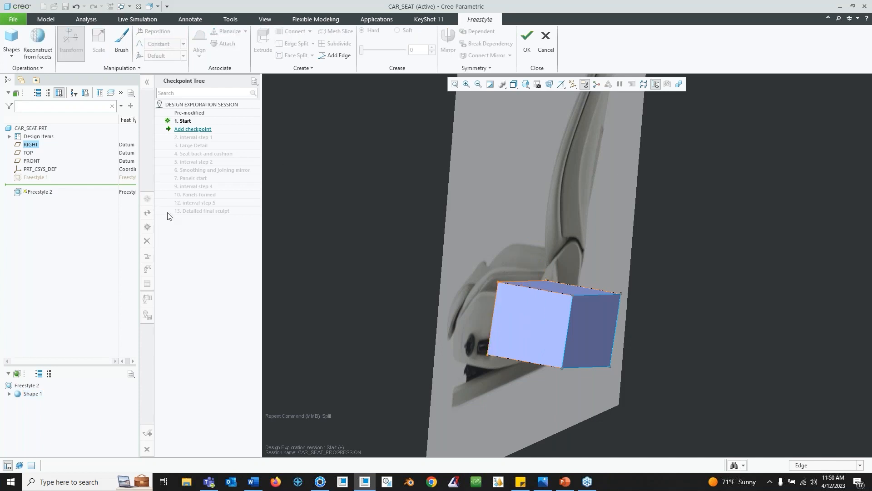
# - Try to mirror the shape about the RIGHT datum plane
pyautogui.click(31, 394)
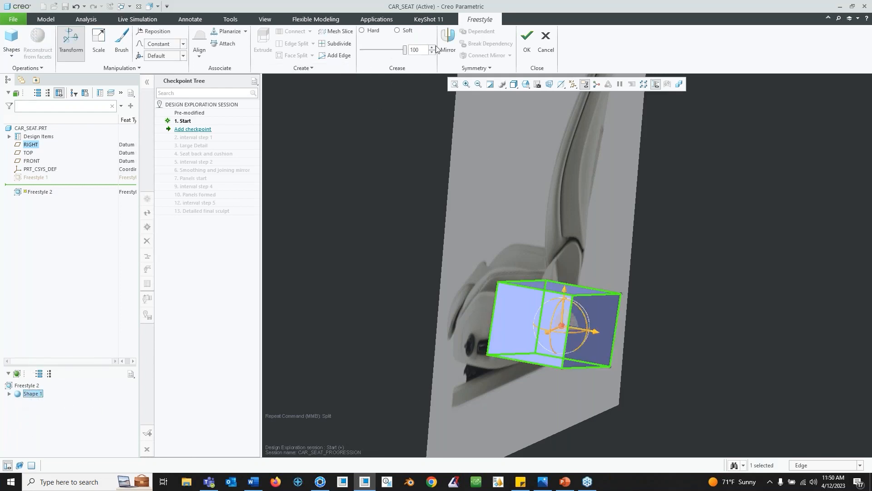
pyautogui.click(451, 44)
pyautogui.moveTo(525, 305)
pyautogui.mouseDown(button='middle')
pyautogui.moveTo(541, 306)
pyautogui.moveTo(539, 315)
pyautogui.mouseUp(button='middle')
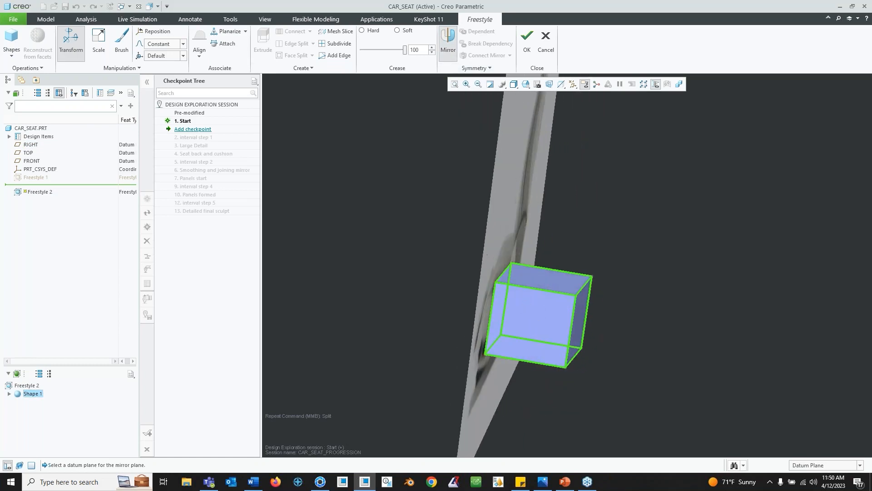
pyautogui.click(30, 145)
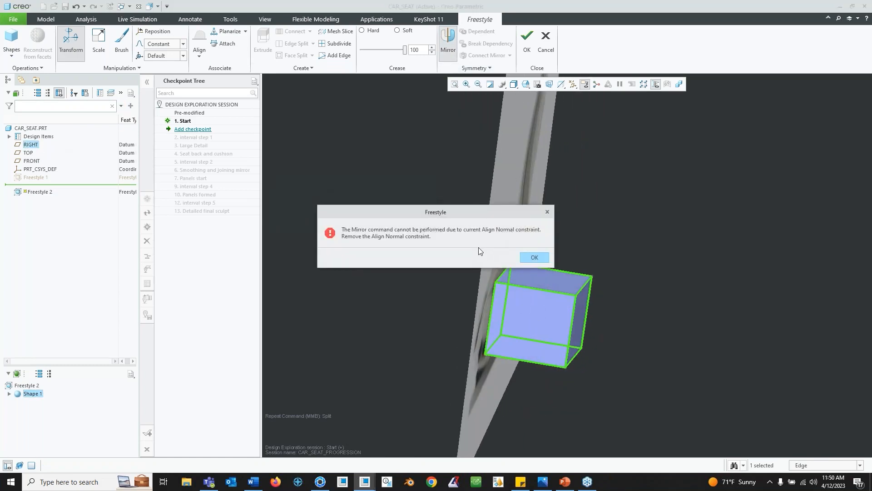
pyautogui.click(532, 257)
# - Mirror the shape about the RIGHT datum plane
pyautogui.moveTo(569, 278); pyautogui.dragTo(583, 238, button='middle')
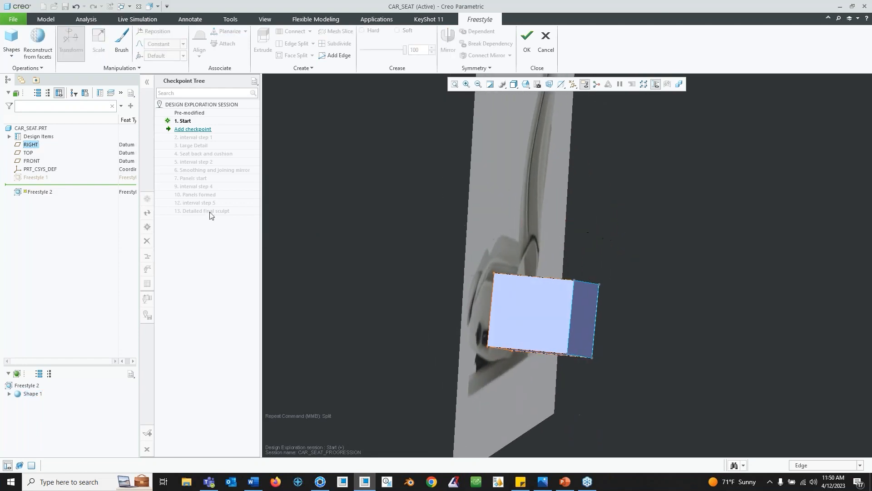
pyautogui.click(30, 394)
pyautogui.moveTo(562, 323); pyautogui.dragTo(592, 281, button='middle')
pyautogui.click(34, 393)
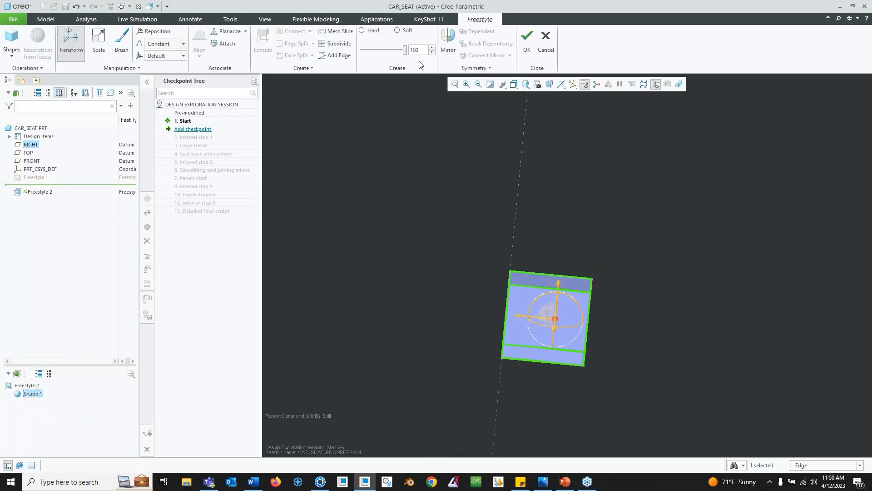
pyautogui.click(448, 41)
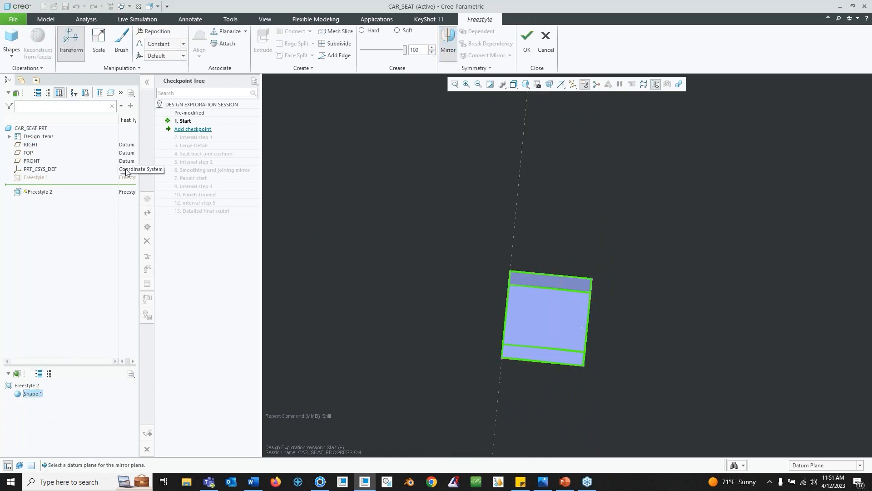
pyautogui.click(31, 145)
pyautogui.moveTo(586, 281)
pyautogui.mouseDown(button='middle')
pyautogui.moveTo(527, 267)
pyautogui.moveTo(529, 276)
pyautogui.moveTo(515, 284)
pyautogui.moveTo(595, 302)
pyautogui.mouseUp(button='middle')
pyautogui.click(32, 393)
pyautogui.moveTo(508, 269); pyautogui.dragTo(490, 277, button='middle')
pyautogui.click(700, 316)
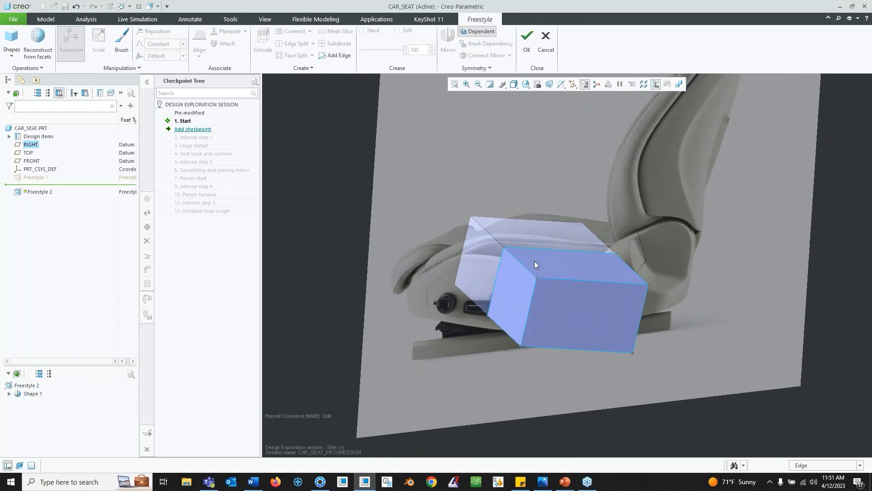
# - Extrude the front face of the shape forward along the seat cushion
pyautogui.click(860, 464)
pyautogui.click(826, 427)
pyautogui.click(512, 300)
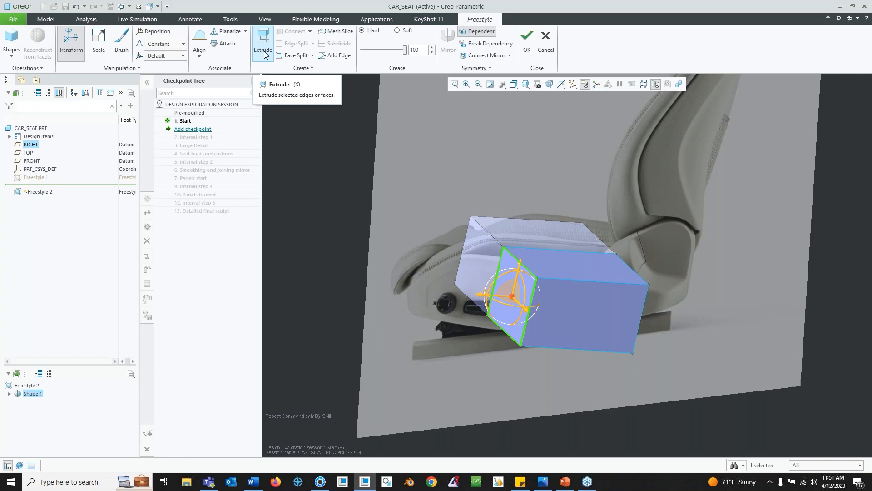
pyautogui.moveTo(473, 172); pyautogui.dragTo(527, 262, button='middle')
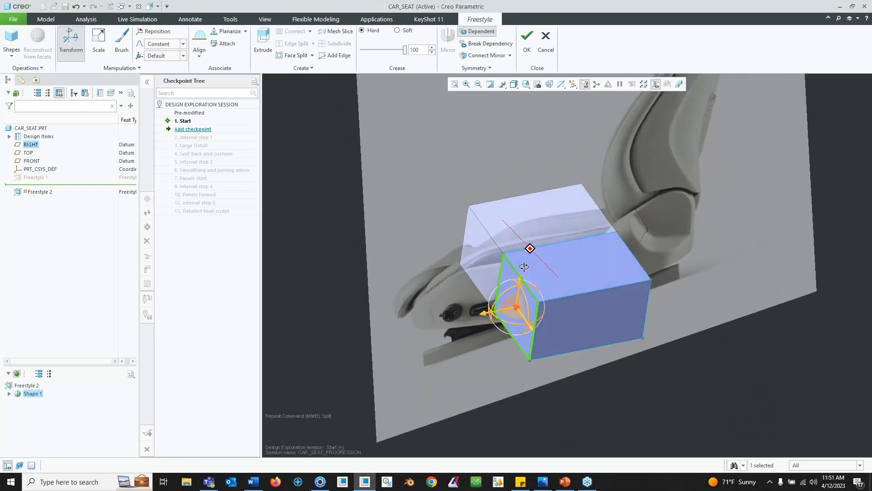
pyautogui.press('x')
pyautogui.moveTo(472, 239); pyautogui.dragTo(511, 334, button='middle')
pyautogui.moveTo(417, 332); pyautogui.dragTo(372, 346)
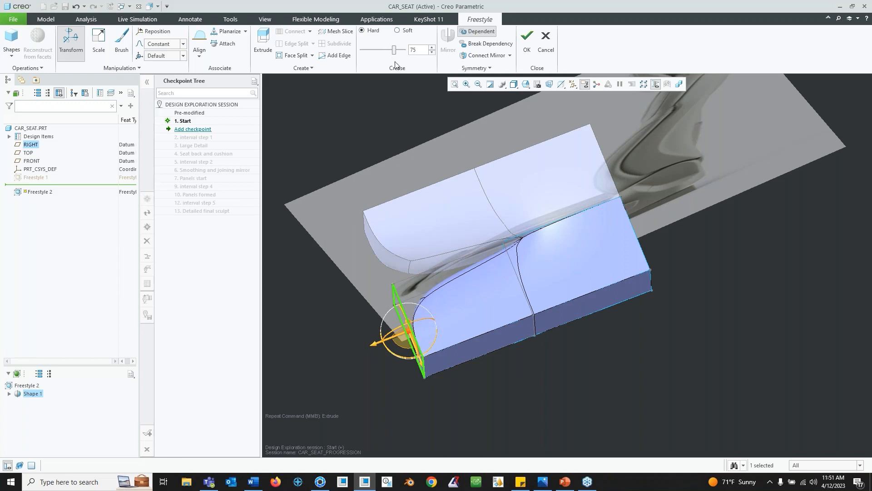
# - Set the crease of the extruded section to 100
pyautogui.moveTo(394, 53); pyautogui.dragTo(424, 50)
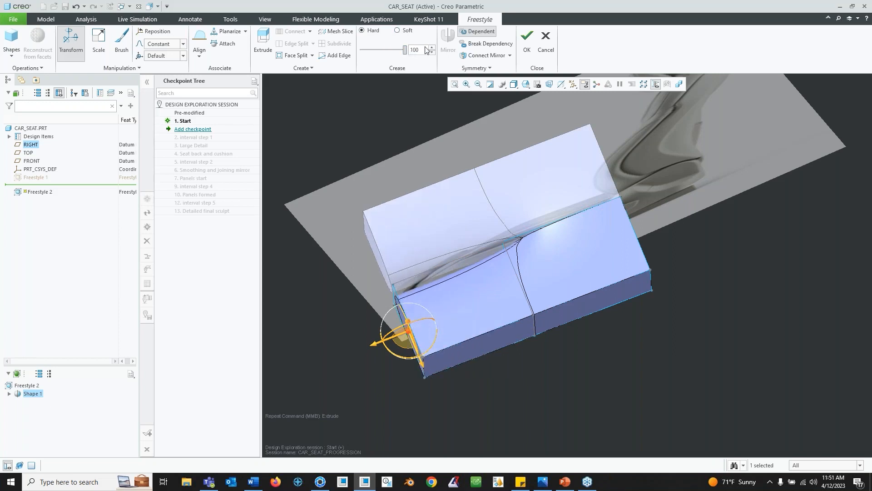
pyautogui.click(397, 30)
pyautogui.moveTo(404, 50); pyautogui.dragTo(361, 50)
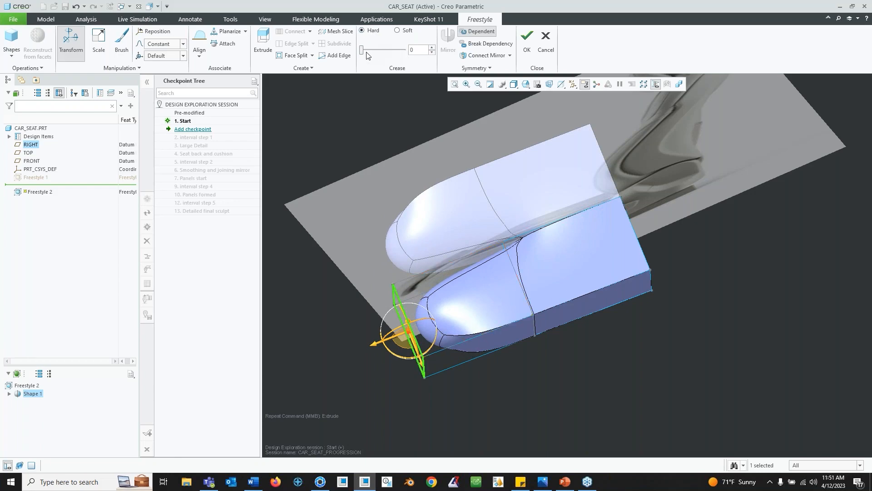
pyautogui.moveTo(363, 51); pyautogui.dragTo(461, 49)
# - Select and delete an edge running along the extruded section
pyautogui.moveTo(479, 315); pyautogui.dragTo(423, 295, button='middle')
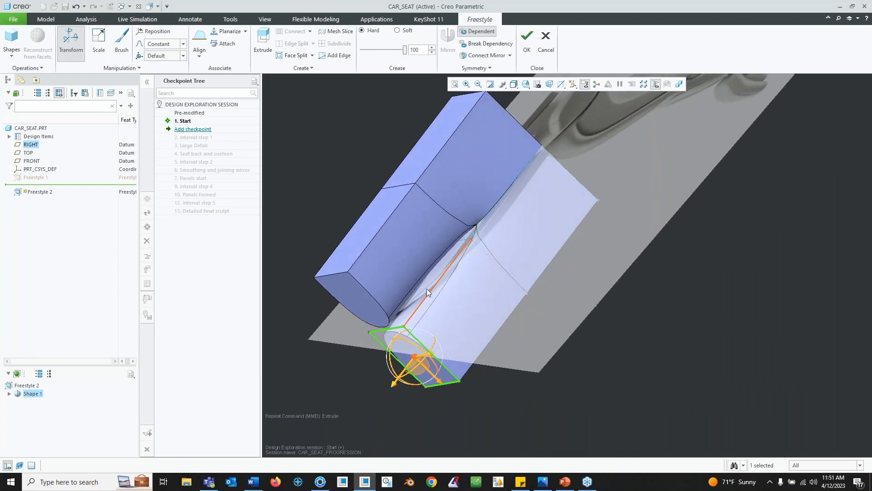
pyautogui.click(420, 296)
pyautogui.press('Delete')
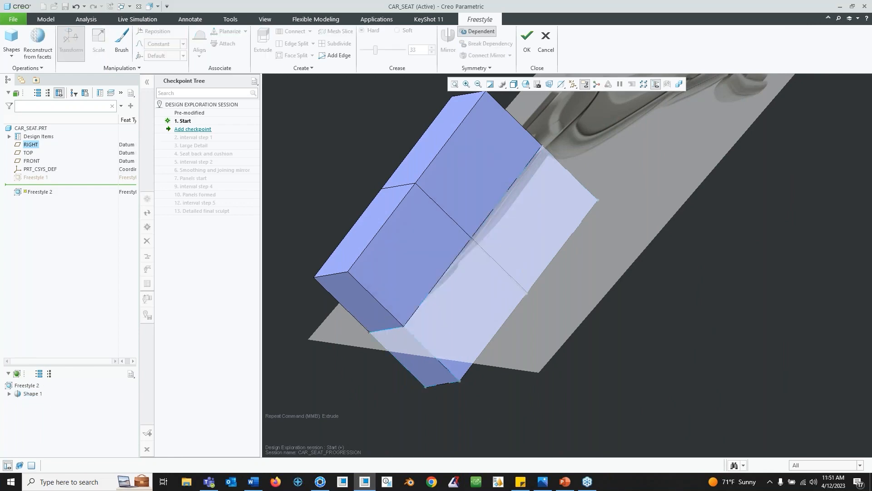
# - Drag a front bottom corner of the extruded section to reshape the cushion front
pyautogui.moveTo(434, 301); pyautogui.dragTo(478, 366, button='middle')
pyautogui.click(403, 364)
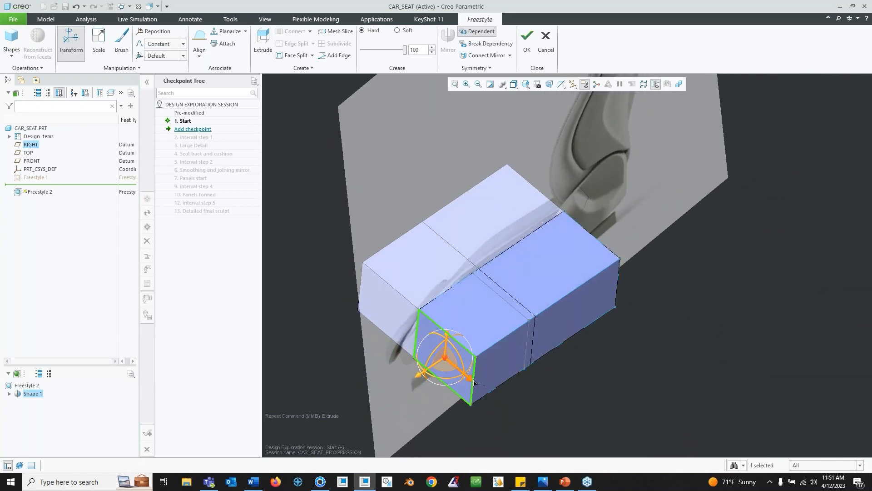
pyautogui.click(582, 388)
pyautogui.click(471, 385)
pyautogui.moveTo(512, 406); pyautogui.dragTo(492, 374)
pyautogui.moveTo(492, 374); pyautogui.dragTo(509, 329, button='middle')
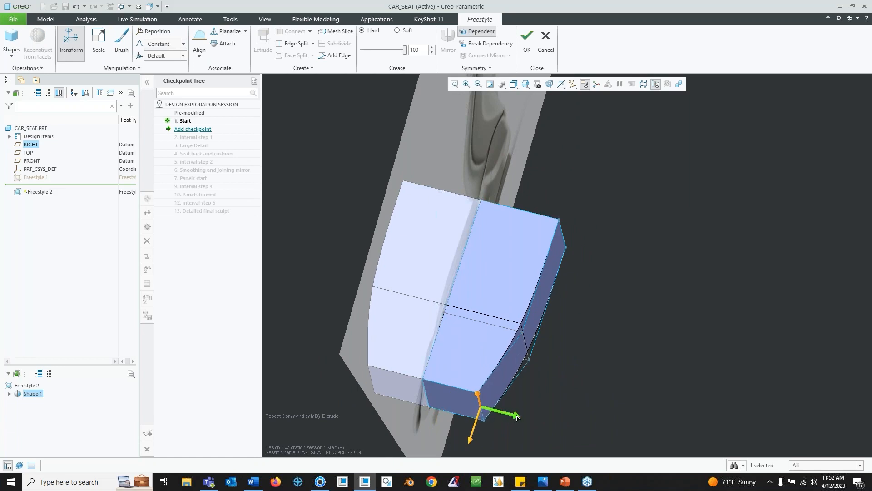
# - Refine the front bottom corners of the cushion by dragging them to match the reference profile
pyautogui.moveTo(511, 355)
pyautogui.mouseDown(button='middle')
pyautogui.moveTo(514, 397)
pyautogui.moveTo(515, 344)
pyautogui.moveTo(507, 354)
pyautogui.mouseUp(button='middle')
pyautogui.keyDown('shift'); pyautogui.moveTo(531, 381); pyautogui.dragTo(536, 358, button='middle'); pyautogui.keyUp('shift')
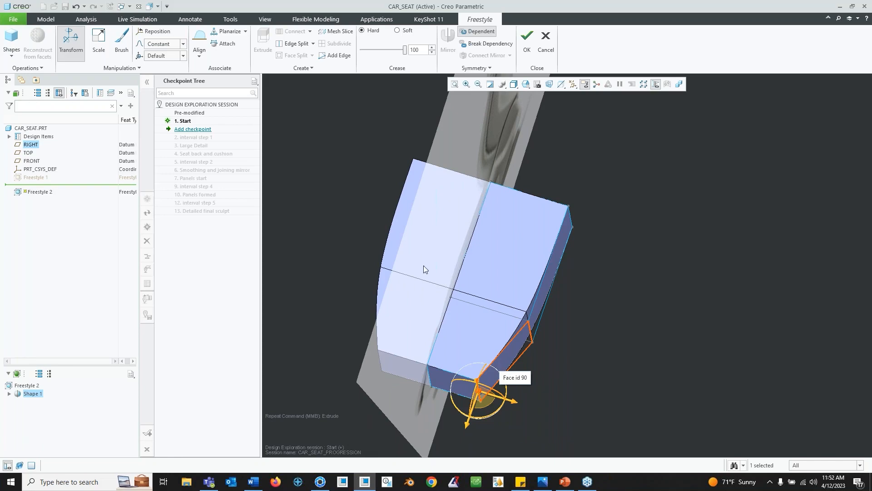
pyautogui.moveTo(472, 362); pyautogui.dragTo(421, 316, button='middle')
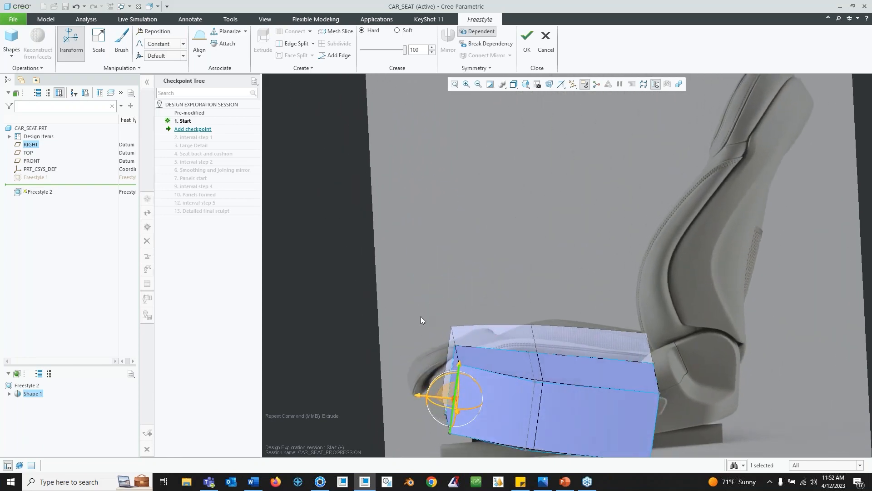
# - Select the rear end face of the cushion and extrude it backward
pyautogui.moveTo(568, 361); pyautogui.dragTo(571, 262, button='middle')
pyautogui.click(562, 281)
pyautogui.moveTo(571, 277); pyautogui.dragTo(567, 274)
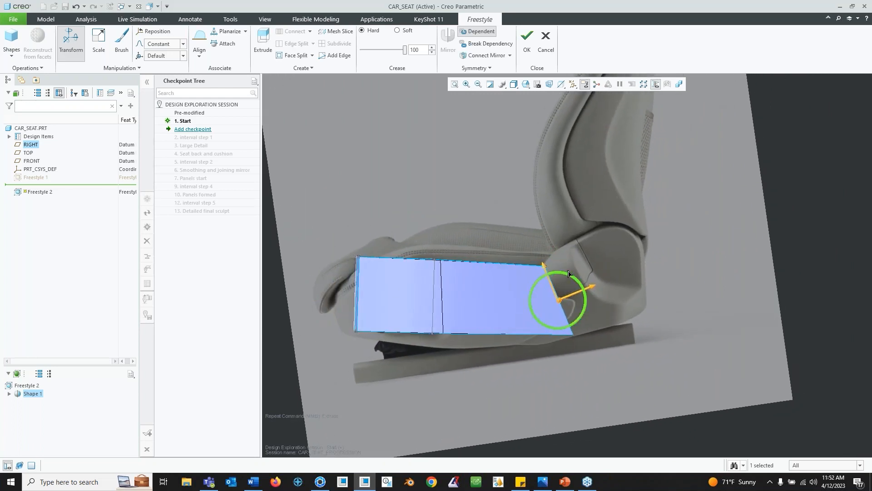
pyautogui.moveTo(568, 273); pyautogui.dragTo(615, 178, button='middle')
pyautogui.click(262, 40)
# - Delete the lengthwise edge on the newly extruded rear section
pyautogui.click(625, 209)
pyautogui.press('Delete')
pyautogui.keyDown('shift'); pyautogui.moveTo(430, 359); pyautogui.dragTo(555, 325, button='middle'); pyautogui.keyUp('shift')
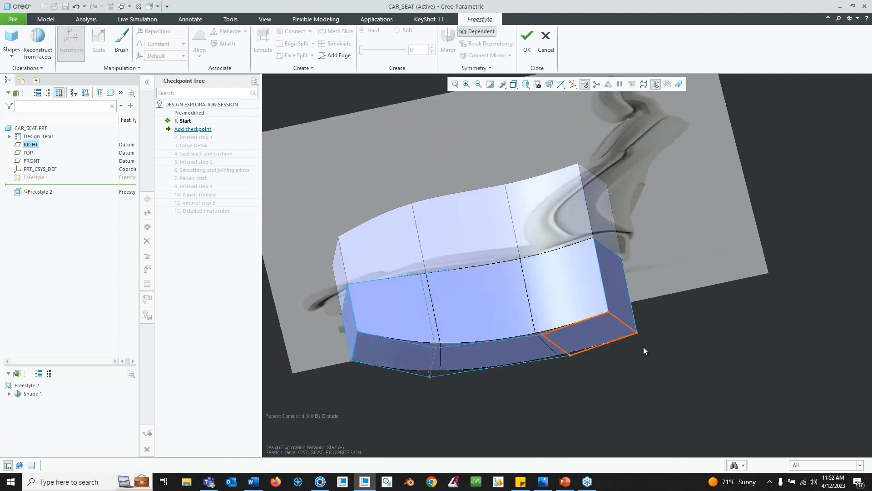
# - Restrict selection to edges, select the transverse edge at the rear section, and set its crease to 100
pyautogui.click(825, 464)
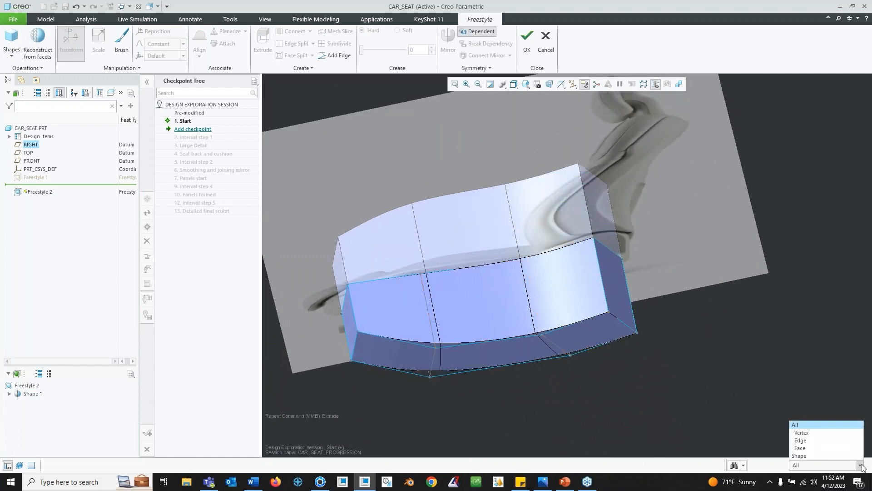
pyautogui.click(828, 440)
pyautogui.moveTo(539, 329); pyautogui.dragTo(528, 277, button='middle')
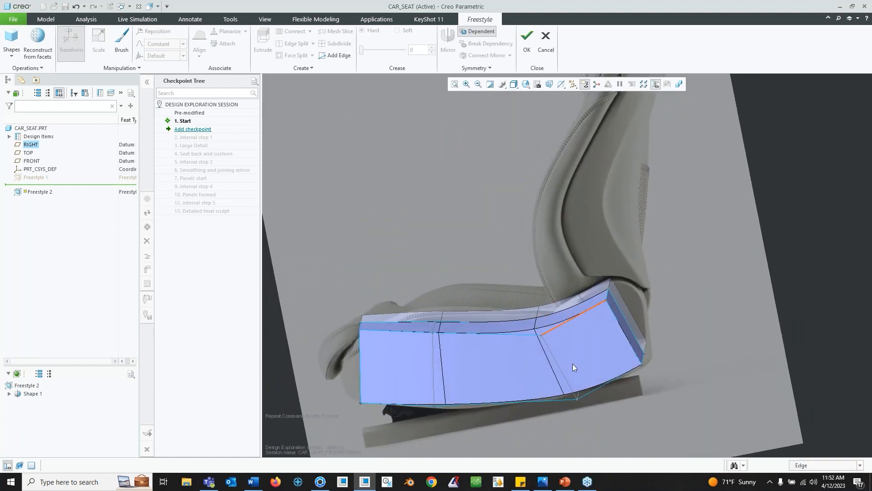
pyautogui.moveTo(542, 340); pyautogui.dragTo(548, 330, button='middle')
pyautogui.click(531, 306)
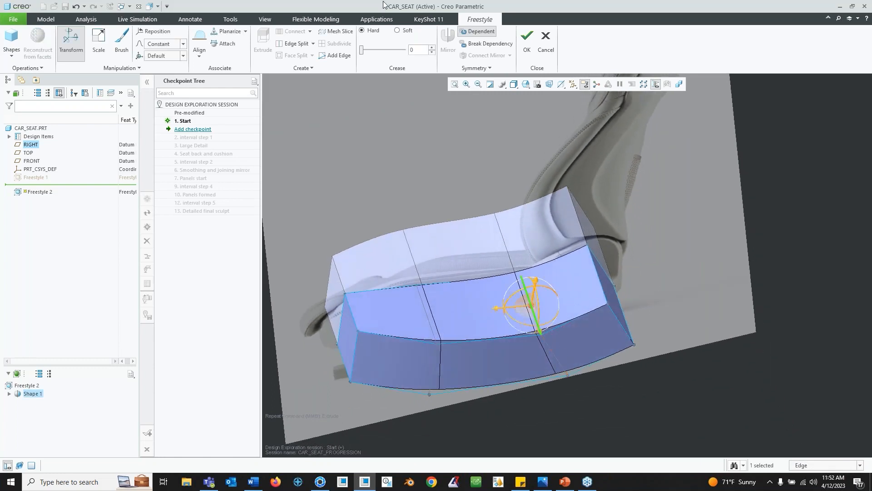
pyautogui.moveTo(568, 299); pyautogui.dragTo(558, 273, button='middle')
pyautogui.moveTo(361, 50); pyautogui.dragTo(405, 50)
pyautogui.moveTo(522, 239)
pyautogui.mouseDown(button='middle')
pyautogui.moveTo(570, 233)
pyautogui.moveTo(595, 241)
pyautogui.moveTo(527, 243)
pyautogui.mouseUp(button='middle')
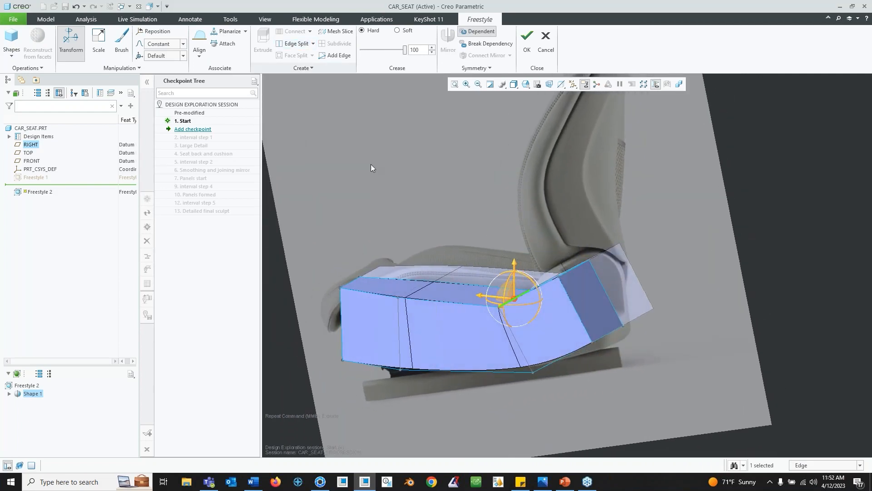
# - Select the rear end face and move it to shape the back of the seat cushion
pyautogui.click(835, 356)
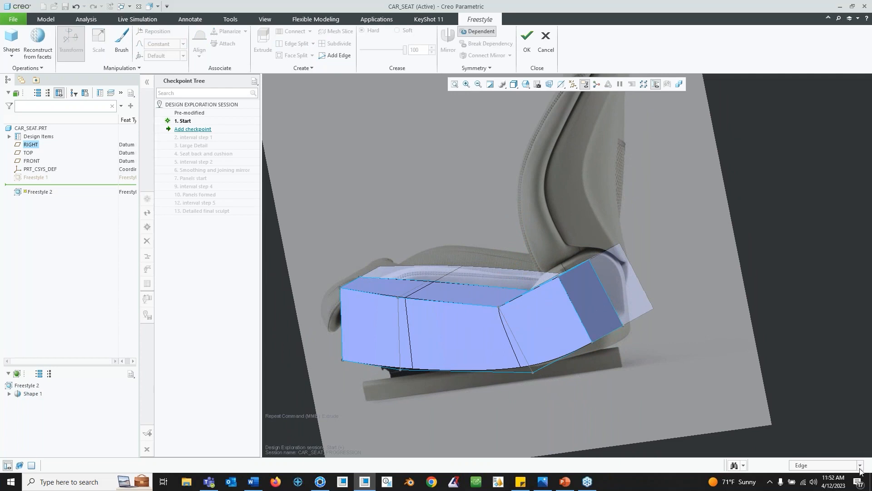
pyautogui.click(859, 466)
pyautogui.click(832, 456)
pyautogui.click(594, 299)
pyautogui.moveTo(594, 299); pyautogui.dragTo(634, 280, button='middle')
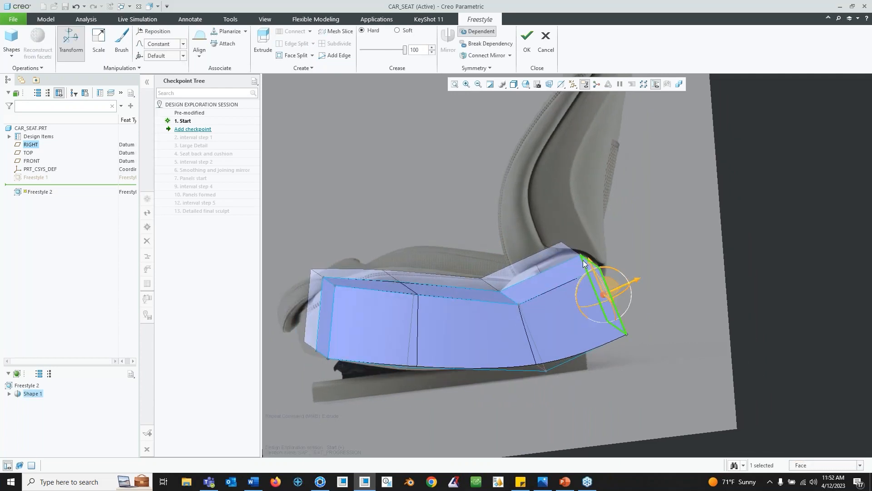
pyautogui.moveTo(611, 269); pyautogui.dragTo(622, 274)
pyautogui.moveTo(621, 267); pyautogui.dragTo(596, 265, button='middle')
pyautogui.moveTo(622, 295); pyautogui.dragTo(629, 297)
pyautogui.moveTo(629, 296); pyautogui.dragTo(622, 322, button='middle')
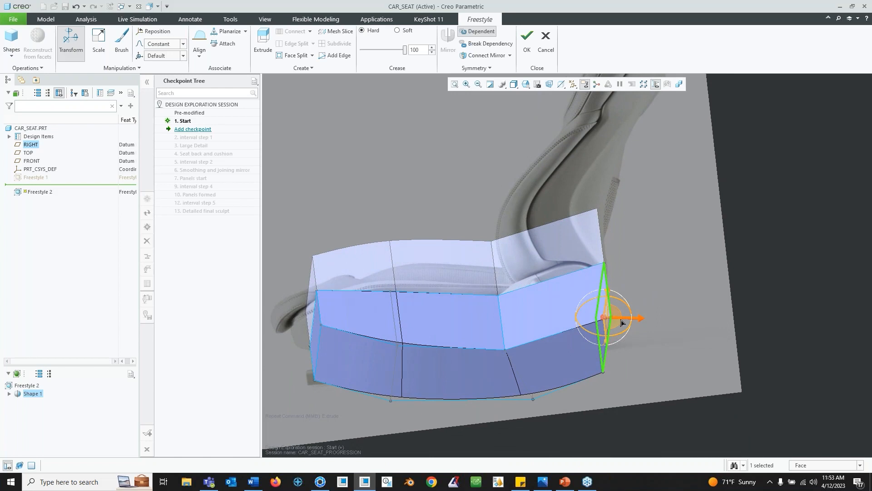
# - Select an edge on the rear section and split it with a new edge loop
pyautogui.click(705, 248)
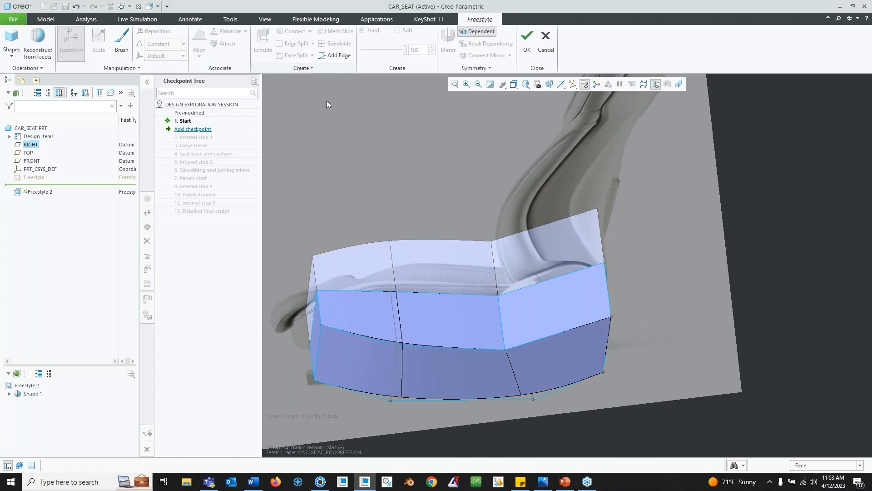
pyautogui.click(561, 332)
pyautogui.click(860, 465)
pyautogui.click(838, 455)
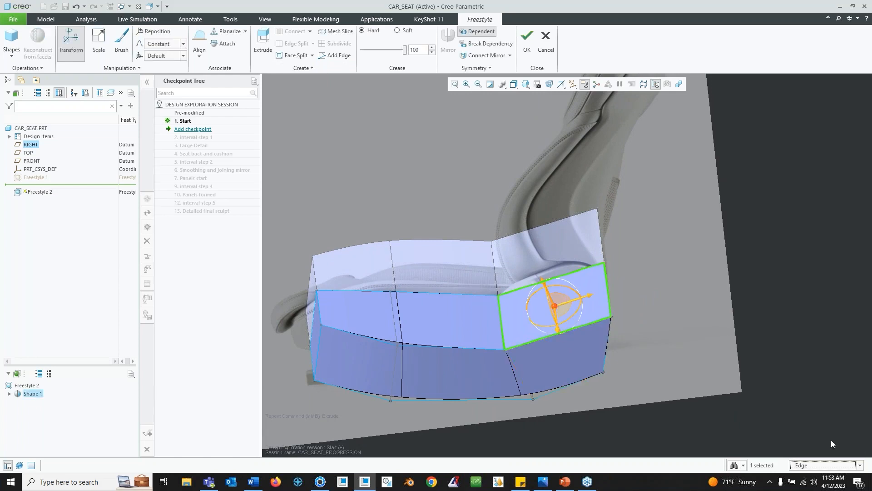
pyautogui.click(531, 342)
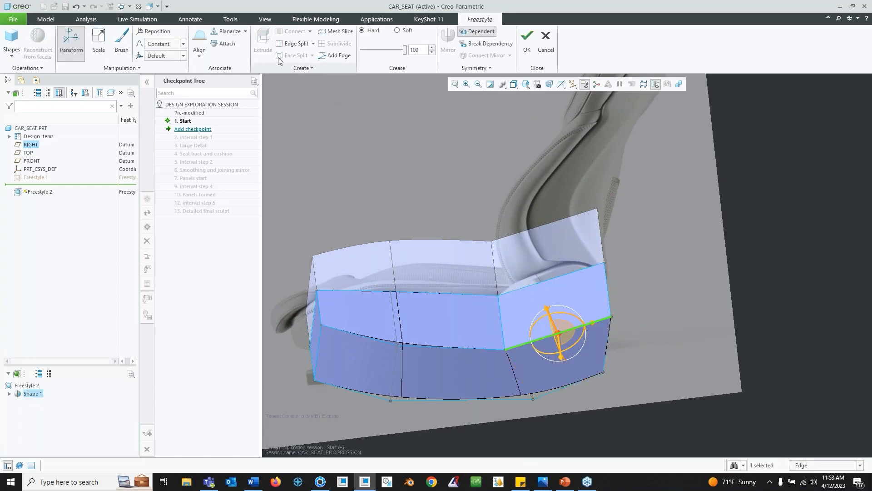
pyautogui.click(296, 44)
pyautogui.moveTo(630, 301); pyautogui.dragTo(583, 298, button='middle')
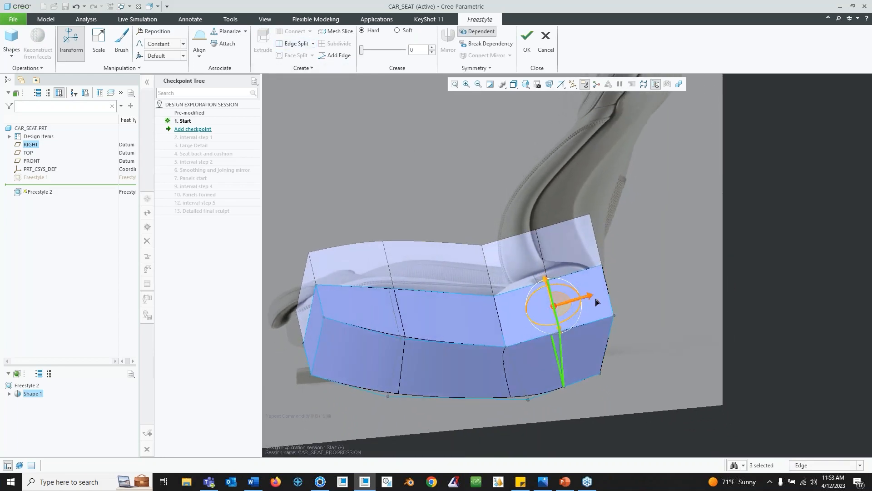
# - Move the new split edge to shape the bend between cushion and seat back
pyautogui.click(497, 320)
pyautogui.moveTo(497, 321); pyautogui.dragTo(496, 333, button='middle')
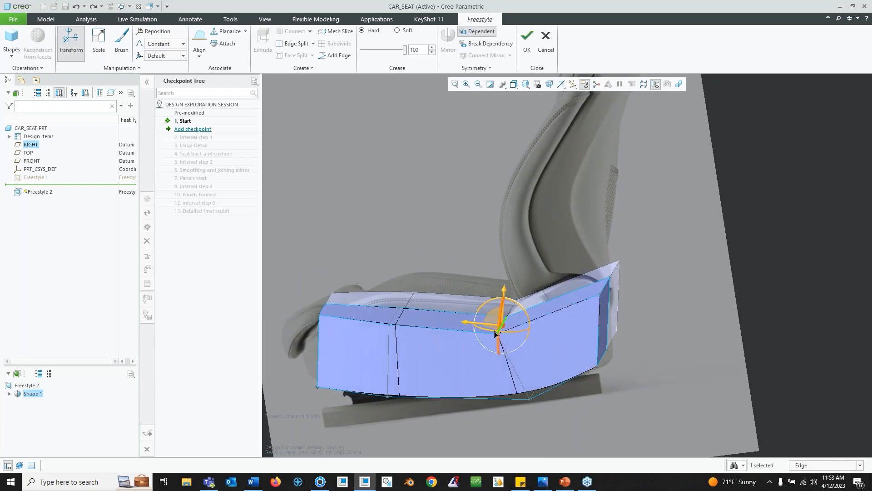
pyautogui.moveTo(467, 324); pyautogui.dragTo(483, 326)
pyautogui.moveTo(495, 290); pyautogui.dragTo(515, 282, button='middle')
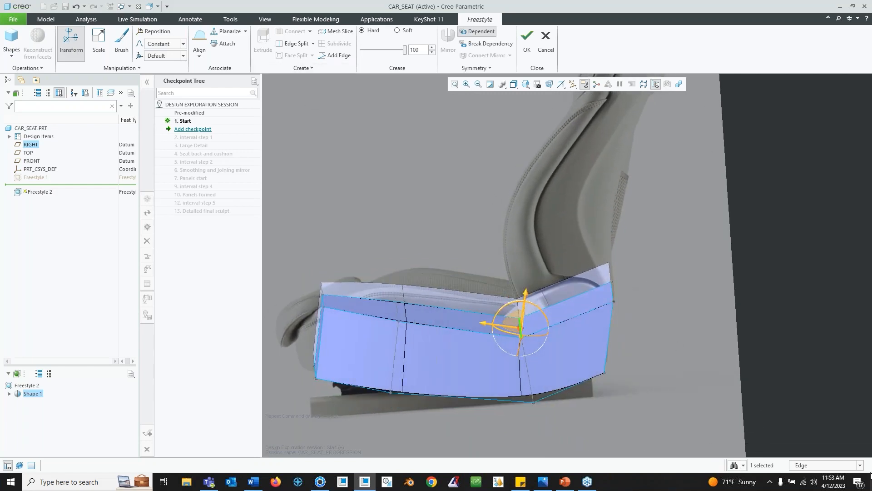
# - Select the top face of the rear section and reposition its dragger to align with the seat back
pyautogui.click(859, 465)
pyautogui.click(824, 437)
pyautogui.click(860, 466)
pyautogui.click(833, 449)
pyautogui.moveTo(564, 245); pyautogui.dragTo(557, 290, button='middle')
pyautogui.click(571, 298)
pyautogui.scroll(-2, 557, 290)
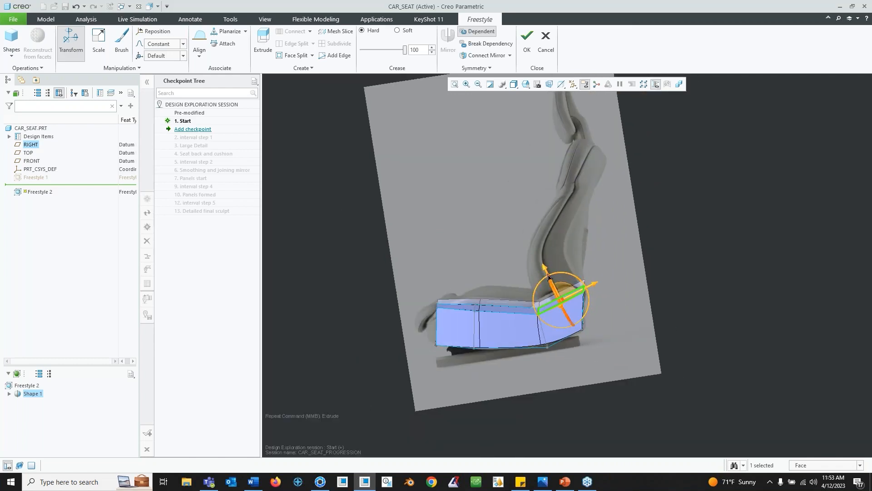
pyautogui.moveTo(533, 220); pyautogui.dragTo(561, 277, button='middle')
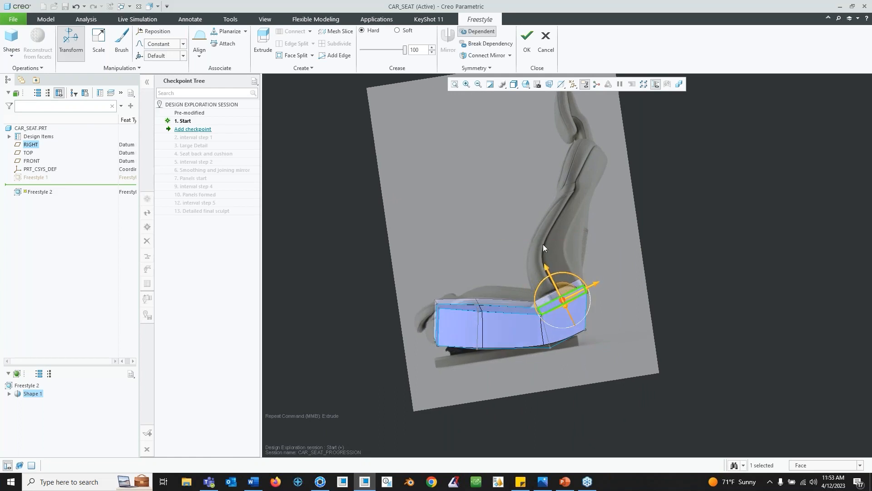
pyautogui.scroll(-2, 562, 277)
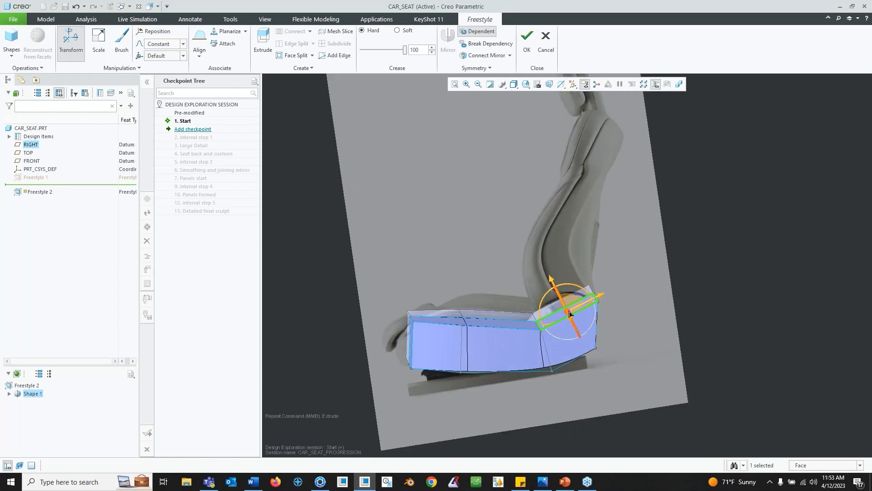
pyautogui.scroll(-2, 562, 298)
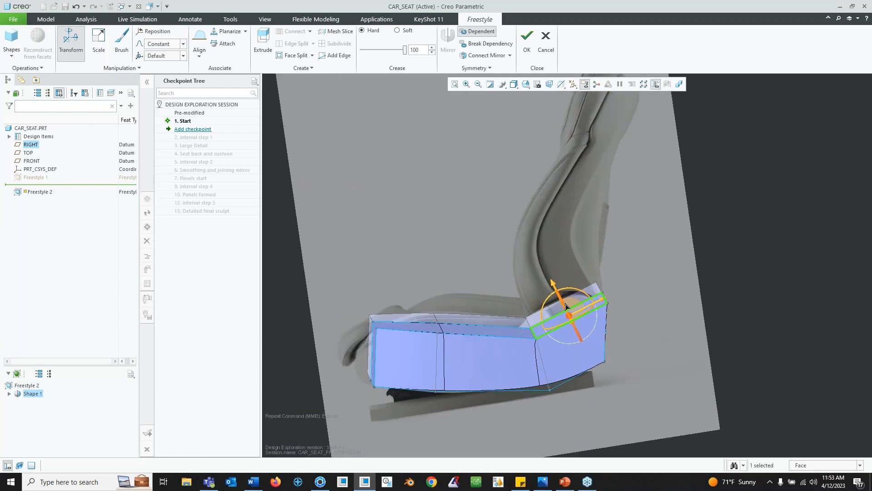
pyautogui.rightClick(571, 317)
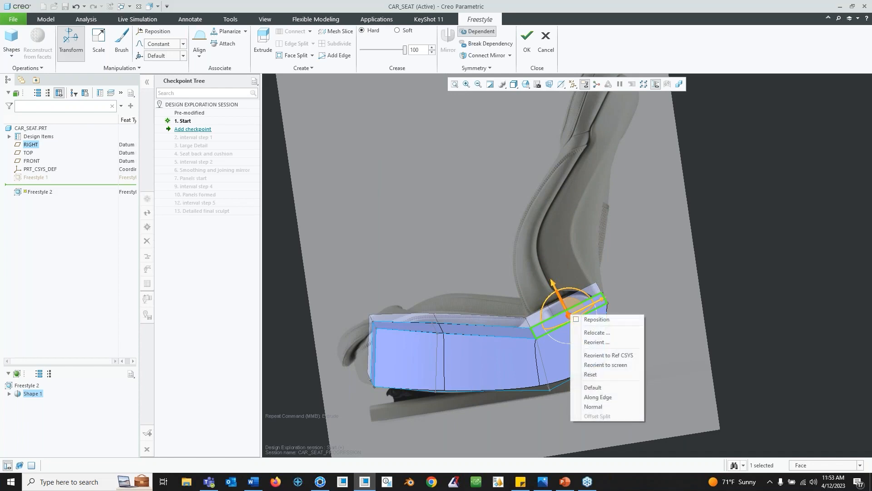
pyautogui.click(596, 319)
pyautogui.moveTo(571, 292); pyautogui.dragTo(577, 296)
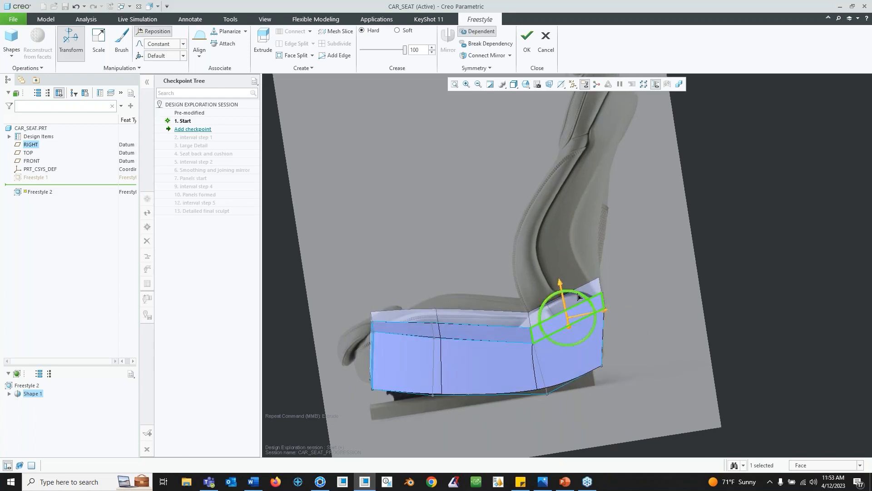
pyautogui.moveTo(580, 298); pyautogui.dragTo(576, 294, button='middle')
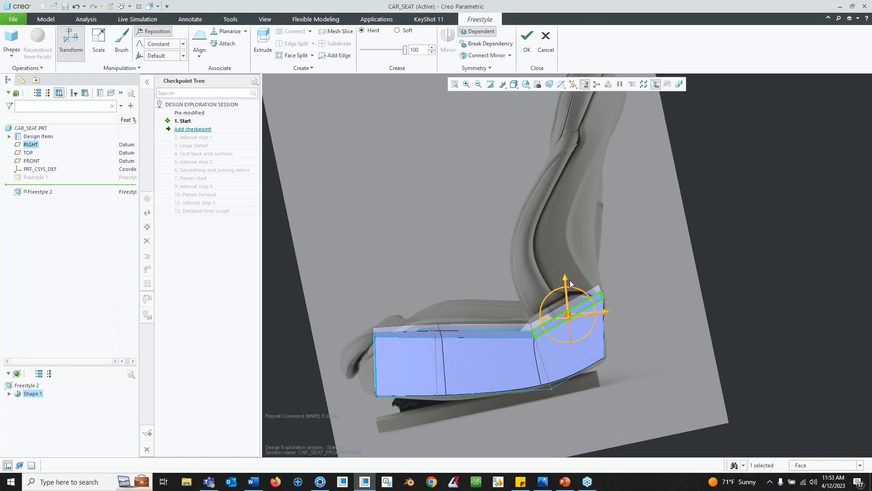
pyautogui.rightClick(571, 315)
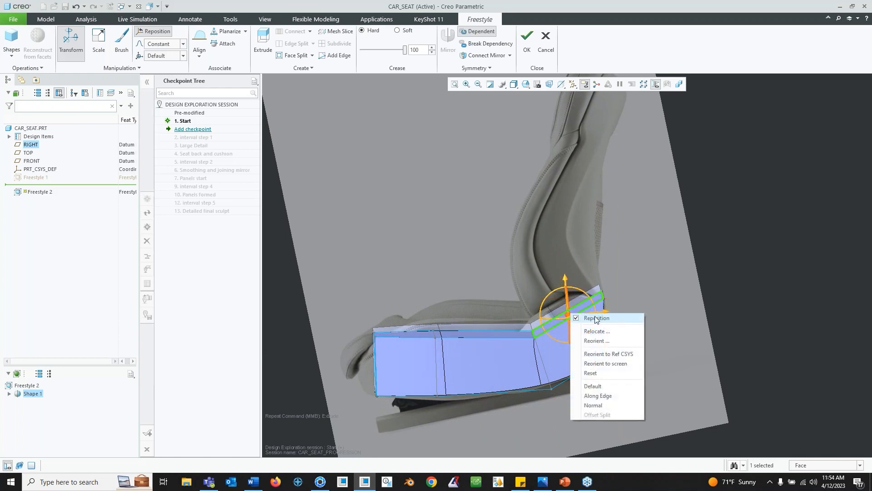
pyautogui.click(596, 317)
# - Extrude the top face upward to form the seat back along the reference image
pyautogui.click(264, 45)
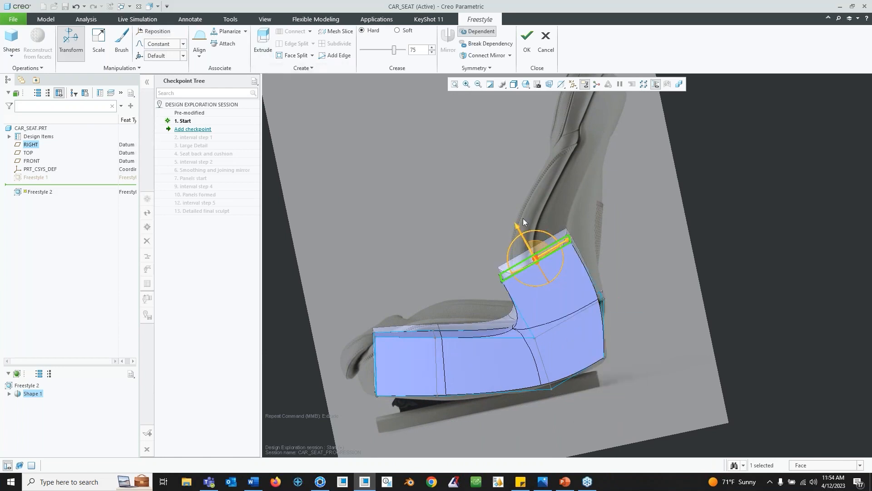
pyautogui.moveTo(530, 227); pyautogui.dragTo(595, 258)
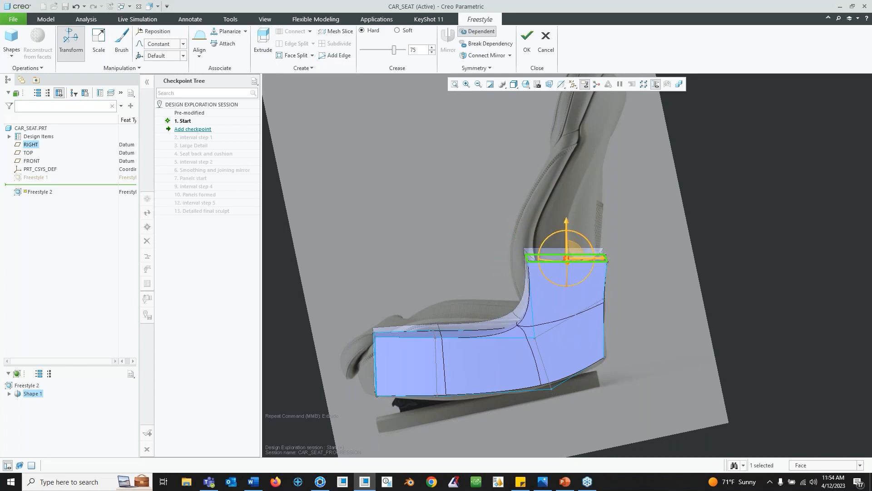
pyautogui.moveTo(567, 223); pyautogui.dragTo(567, 136)
pyautogui.keyDown('shift'); pyautogui.moveTo(563, 232); pyautogui.dragTo(556, 309, button='middle'); pyautogui.keyUp('shift')
pyautogui.moveTo(558, 210); pyautogui.dragTo(559, 103)
pyautogui.keyDown('shift'); pyautogui.moveTo(569, 153); pyautogui.dragTo(564, 224, button='middle'); pyautogui.keyUp('shift')
pyautogui.moveTo(556, 177); pyautogui.dragTo(556, 199)
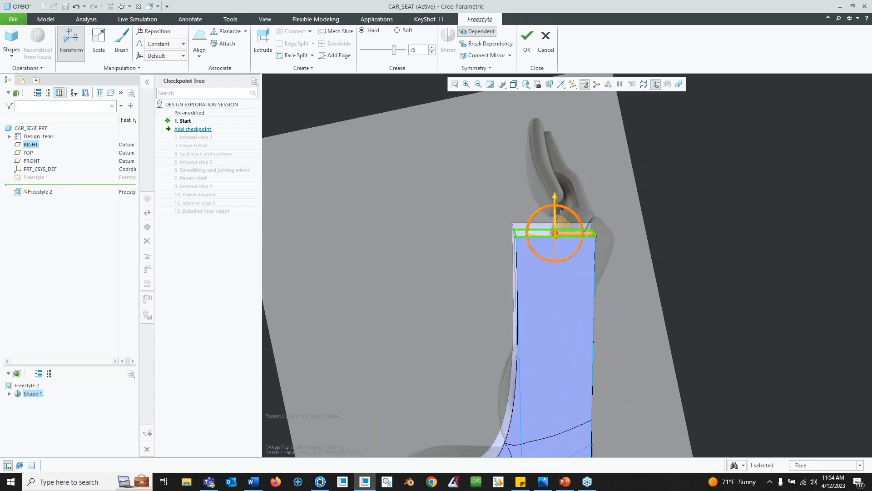
# - Select and delete the inner face on the symmetry plane of the seat back
pyautogui.moveTo(589, 236); pyautogui.dragTo(611, 236)
pyautogui.moveTo(566, 271); pyautogui.dragTo(499, 307, button='middle')
pyautogui.click(510, 298)
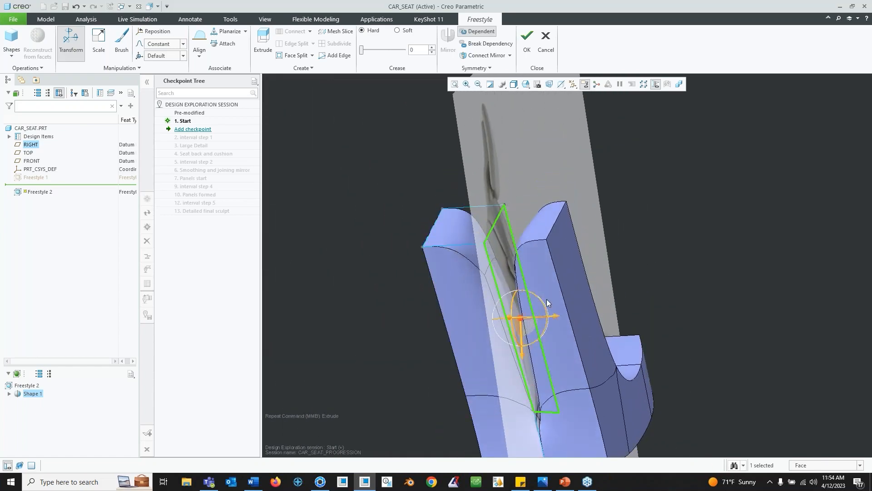
pyautogui.press('Delete')
# - Select the edge at the base of the seat back and set its crease to 100
pyautogui.moveTo(469, 331); pyautogui.dragTo(580, 303, button='middle')
pyautogui.moveTo(492, 344); pyautogui.dragTo(495, 341, button='middle')
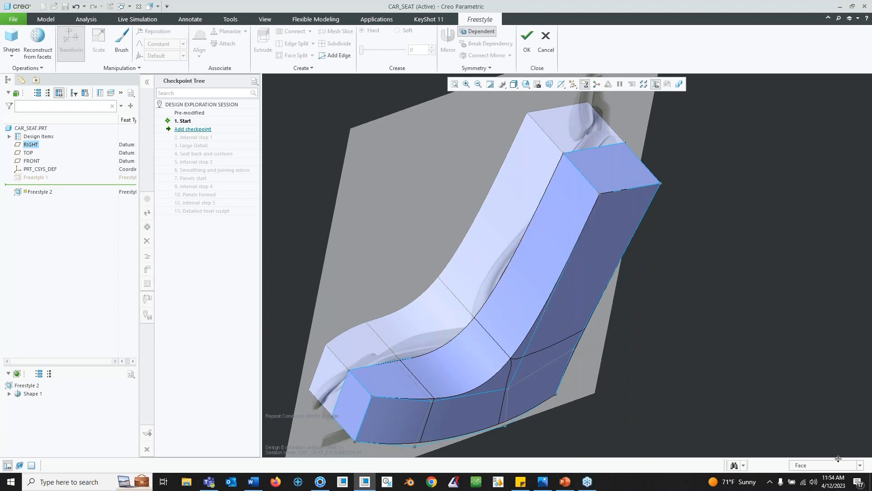
pyautogui.click(860, 465)
pyautogui.click(824, 440)
pyautogui.click(499, 349)
pyautogui.moveTo(499, 349)
pyautogui.mouseDown(button='middle')
pyautogui.moveTo(495, 337)
pyautogui.moveTo(508, 357)
pyautogui.mouseUp(button='middle')
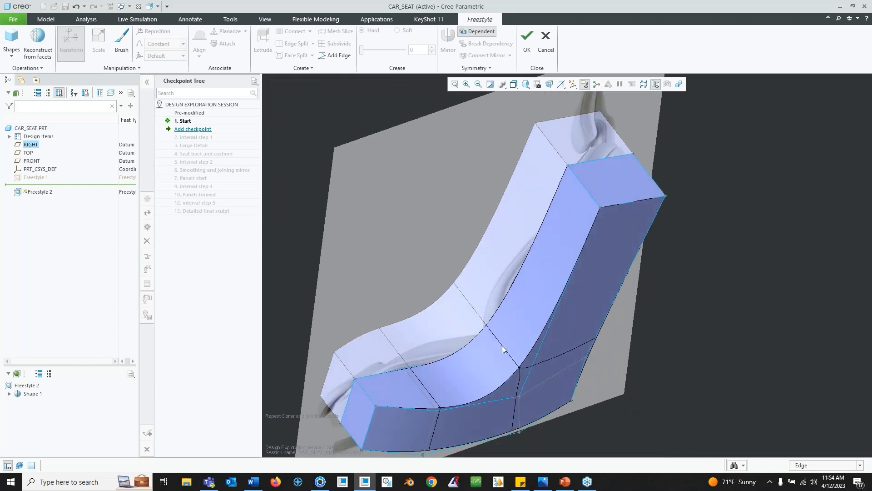
pyautogui.scroll(-5, 502, 350)
pyautogui.scroll(6, 533, 385)
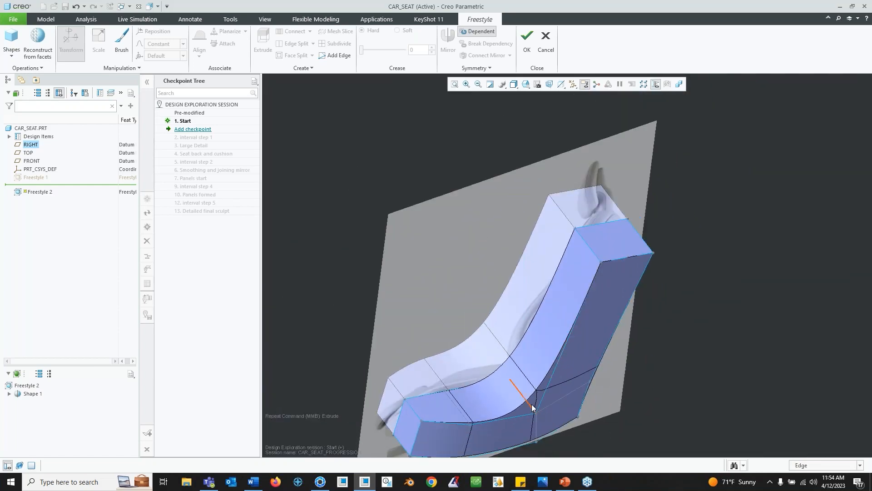
pyautogui.click(533, 407)
pyautogui.moveTo(372, 48); pyautogui.dragTo(410, 59)
pyautogui.moveTo(547, 251)
pyautogui.mouseDown(button='middle')
pyautogui.moveTo(549, 331)
pyautogui.moveTo(519, 260)
pyautogui.moveTo(545, 281)
pyautogui.moveTo(518, 255)
pyautogui.moveTo(506, 225)
pyautogui.mouseUp(button='middle')
pyautogui.moveTo(507, 275)
pyautogui.mouseDown(button='middle')
pyautogui.moveTo(484, 288)
pyautogui.moveTo(674, 249)
pyautogui.moveTo(574, 263)
pyautogui.moveTo(584, 258)
pyautogui.mouseUp(button='middle')
pyautogui.click(674, 250)
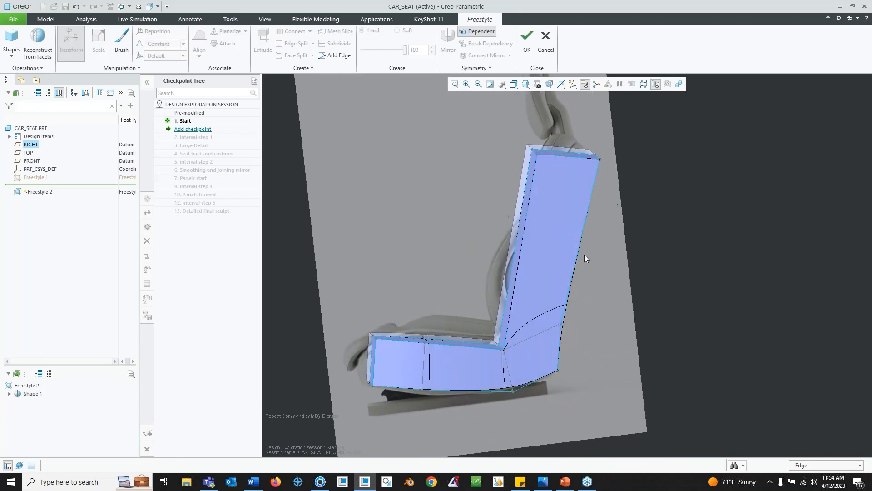
# - Add an edge loop across the seat back
pyautogui.click(520, 261)
pyautogui.click(336, 56)
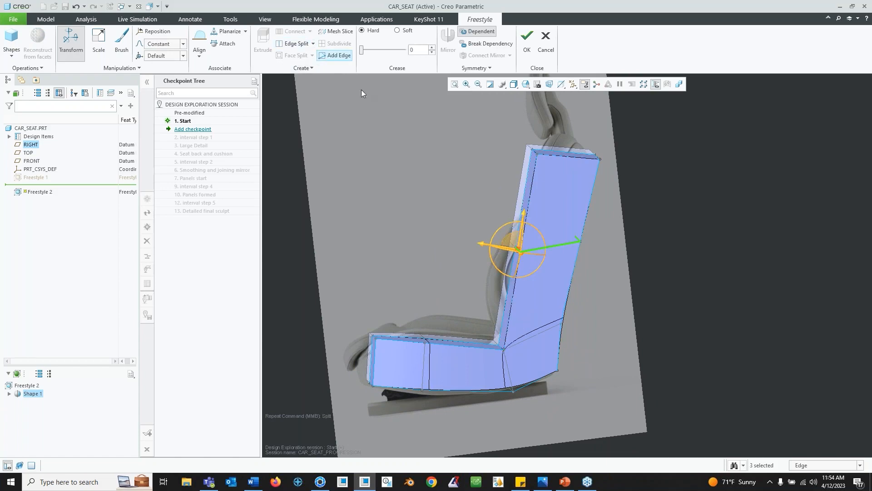
pyautogui.moveTo(499, 252); pyautogui.dragTo(477, 247, button='middle')
pyautogui.click(583, 282)
pyautogui.click(519, 254)
pyautogui.moveTo(489, 252); pyautogui.dragTo(458, 290)
pyautogui.moveTo(459, 290); pyautogui.dragTo(590, 273, button='middle')
pyautogui.click(628, 254)
pyautogui.moveTo(628, 252)
pyautogui.mouseDown(button='middle')
pyautogui.moveTo(560, 352)
pyautogui.moveTo(553, 336)
pyautogui.moveTo(506, 351)
pyautogui.moveTo(519, 331)
pyautogui.moveTo(547, 319)
pyautogui.moveTo(500, 392)
pyautogui.mouseUp(button='middle')
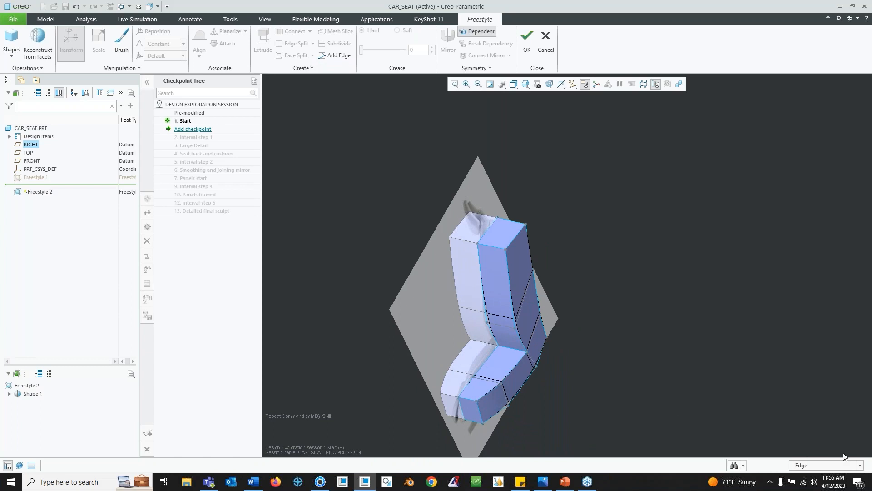
# - Try creasing edges along the seat back to 80, then cancel the Freestyle feature
pyautogui.click(860, 465)
pyautogui.click(839, 445)
pyautogui.click(495, 400)
pyautogui.keyDown('ctrl'); pyautogui.click(526, 369); pyautogui.keyUp('ctrl')
pyautogui.keyDown('ctrl'); pyautogui.click(539, 341); pyautogui.keyUp('ctrl')
pyautogui.keyDown('ctrl'); pyautogui.click(530, 311); pyautogui.keyUp('ctrl')
pyautogui.keyDown('ctrl'); pyautogui.click(524, 278); pyautogui.keyUp('ctrl')
pyautogui.moveTo(551, 274); pyautogui.dragTo(565, 276)
pyautogui.click(559, 279)
pyautogui.moveTo(560, 280)
pyautogui.mouseDown(button='middle')
pyautogui.moveTo(476, 336)
pyautogui.moveTo(435, 296)
pyautogui.mouseUp(button='middle')
pyautogui.click(466, 326)
pyautogui.keyDown('ctrl'); pyautogui.click(410, 326); pyautogui.keyUp('ctrl')
pyautogui.moveTo(413, 286); pyautogui.dragTo(415, 277)
pyautogui.moveTo(510, 304); pyautogui.dragTo(527, 282, button='middle')
pyautogui.click(557, 312)
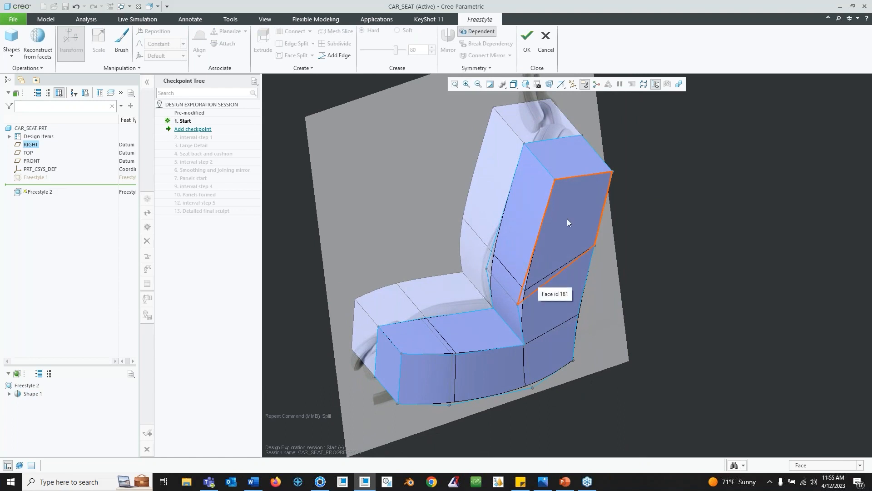
pyautogui.click(546, 43)
pyautogui.click(441, 259)
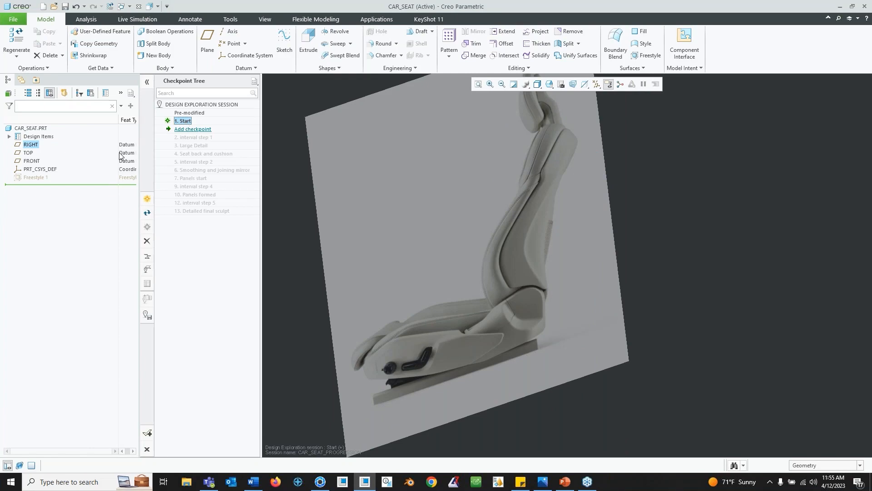
# - Show the hidden Freestyle 1 feature in the model
pyautogui.rightClick(41, 180)
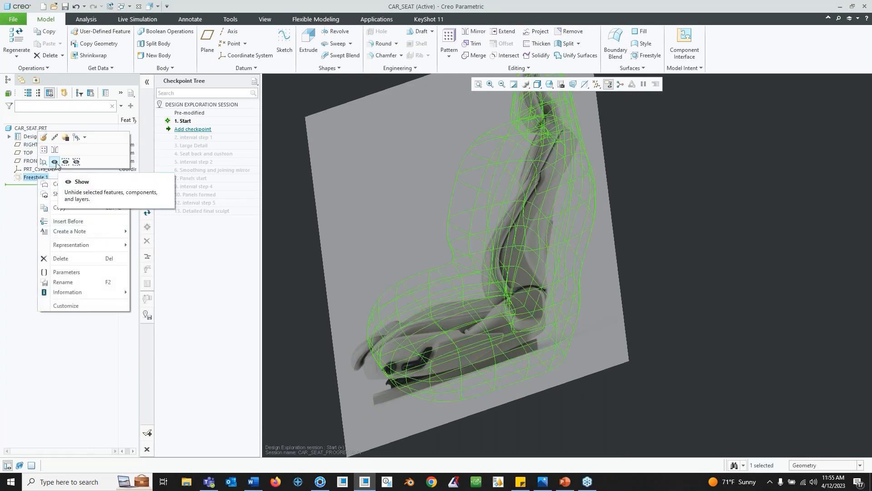
pyautogui.click(48, 139)
pyautogui.moveTo(443, 260); pyautogui.dragTo(545, 263, button='middle')
pyautogui.click(667, 259)
pyautogui.moveTo(640, 267); pyautogui.dragTo(595, 292, button='middle')
pyautogui.moveTo(482, 286); pyautogui.dragTo(350, 149, button='middle')
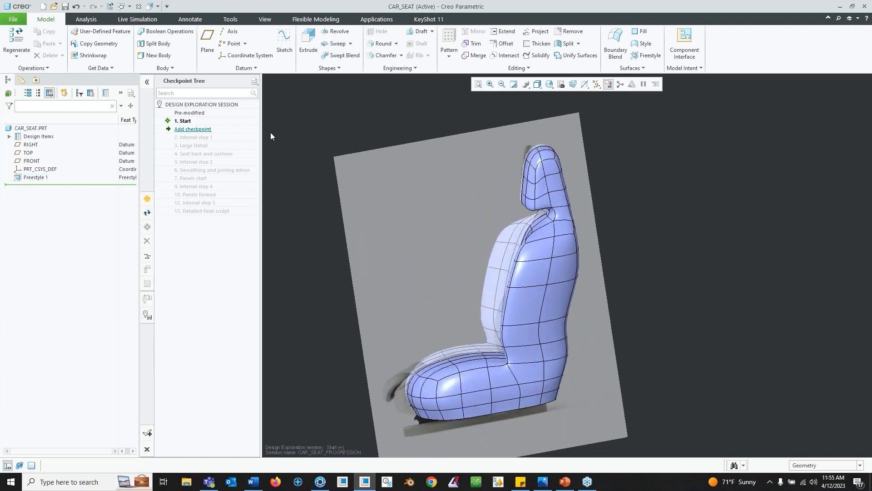
# - Activate the Large Detail checkpoint, accepting that unsaved changes are discarded
pyautogui.rightClick(189, 145)
pyautogui.click(205, 150)
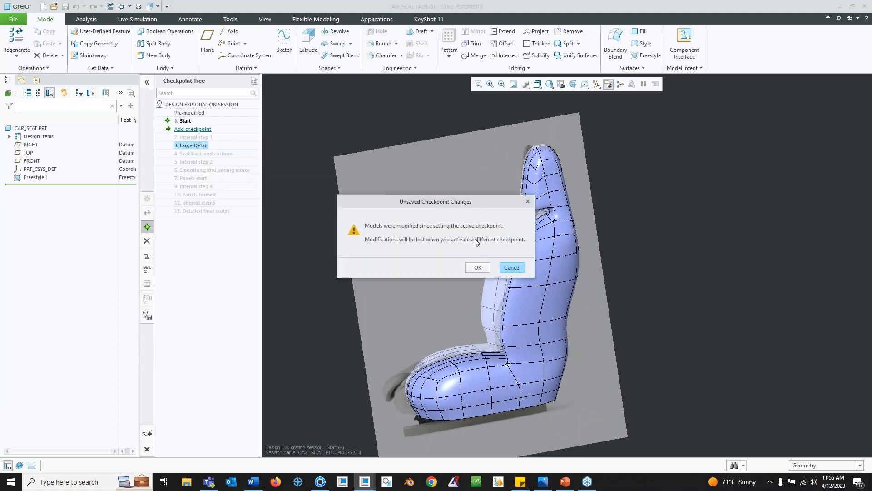
pyautogui.click(482, 269)
pyautogui.moveTo(479, 302); pyautogui.dragTo(516, 335, button='middle')
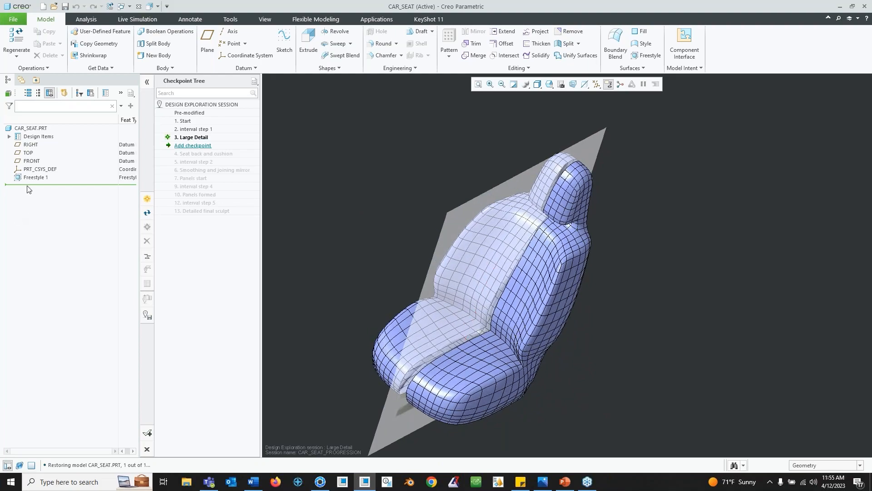
pyautogui.moveTo(549, 295)
pyautogui.mouseDown(button='middle')
pyautogui.moveTo(526, 313)
pyautogui.moveTo(530, 337)
pyautogui.mouseUp(button='middle')
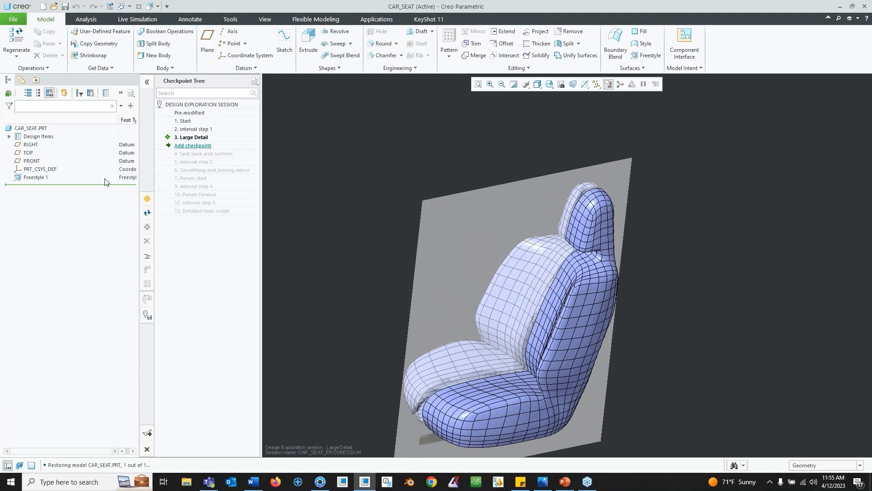
# - Edit the Freestyle 1 feature and set the selection filter to faces
pyautogui.click(33, 178)
pyautogui.click(38, 124)
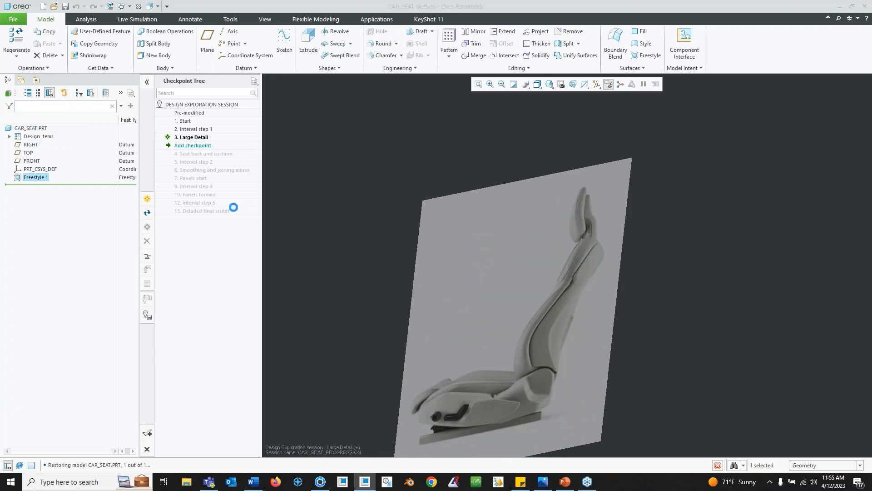
pyautogui.scroll(5, 549, 318)
pyautogui.moveTo(549, 302); pyautogui.dragTo(563, 228, button='middle')
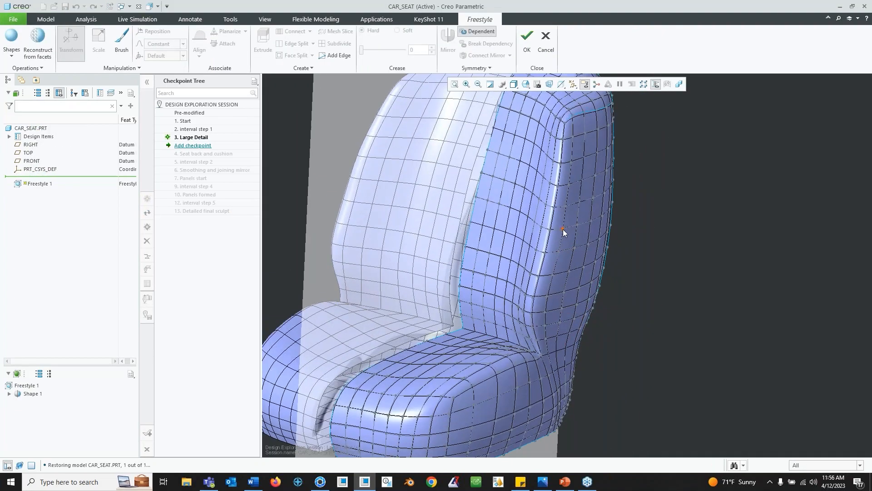
pyautogui.click(859, 465)
pyautogui.click(836, 445)
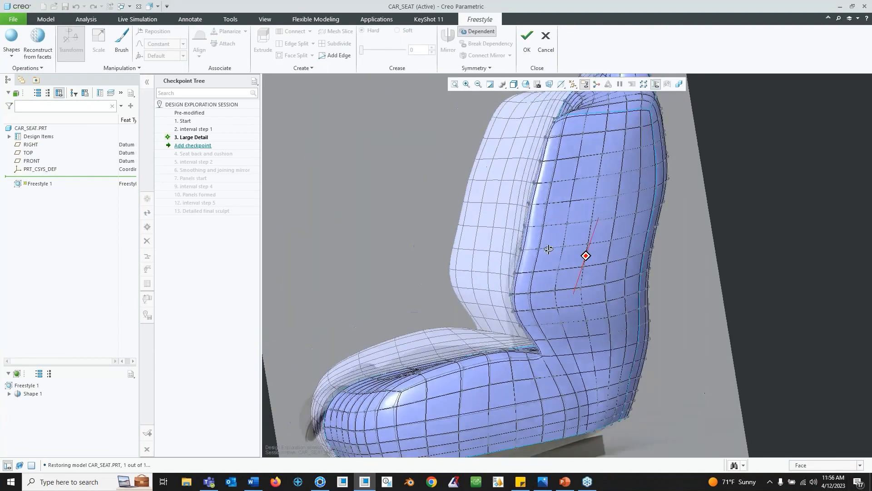
pyautogui.moveTo(548, 249); pyautogui.dragTo(580, 264, button='middle')
pyautogui.scroll(3, 559, 266)
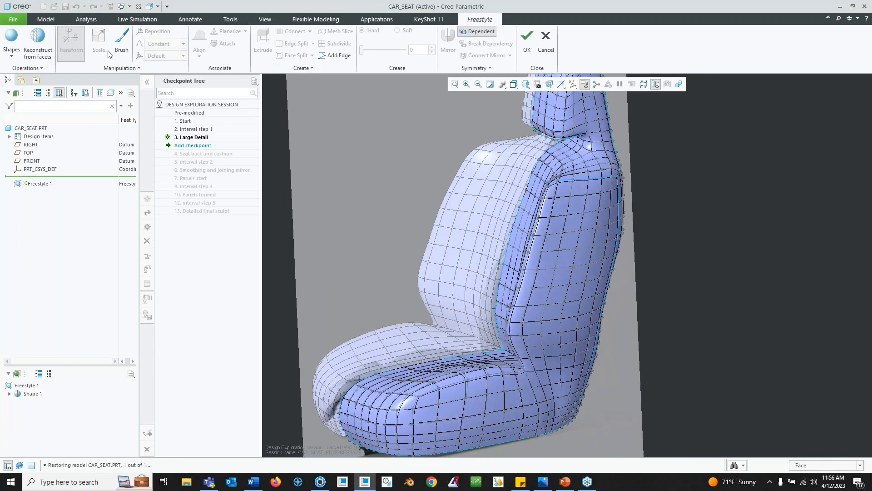
# - Brush-select a patch of faces on the seat back's side bolster with the Select brush at maximum size
pyautogui.click(121, 48)
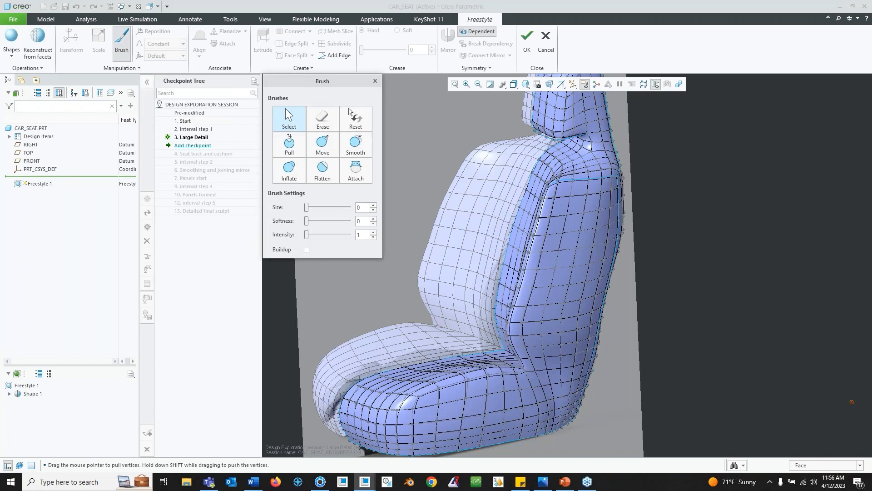
pyautogui.moveTo(306, 207); pyautogui.dragTo(349, 207)
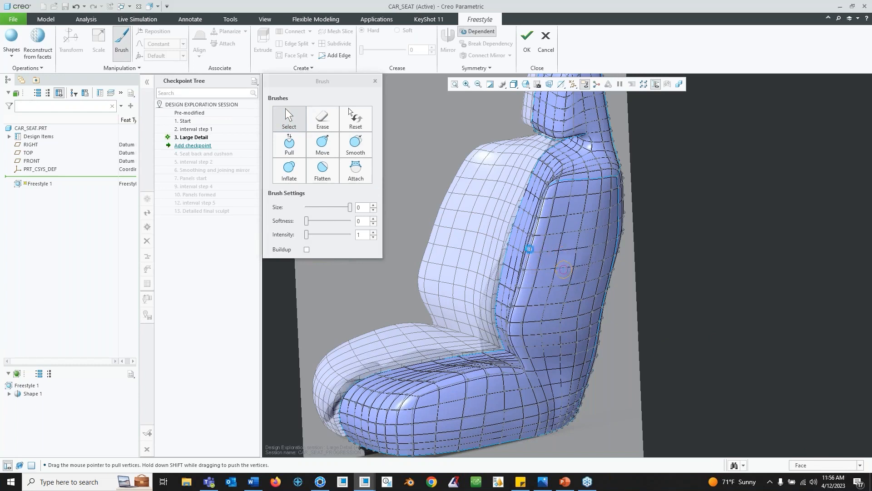
pyautogui.click(298, 128)
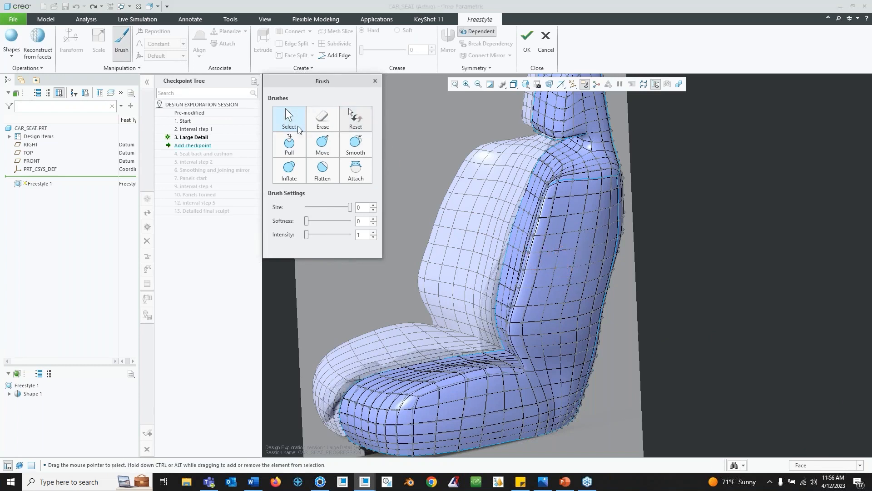
pyautogui.moveTo(575, 223)
pyautogui.mouseDown()
pyautogui.moveTo(573, 277)
pyautogui.moveTo(545, 283)
pyautogui.mouseUp()
pyautogui.moveTo(553, 313)
pyautogui.mouseDown()
pyautogui.moveTo(560, 348)
pyautogui.moveTo(565, 315)
pyautogui.mouseUp()
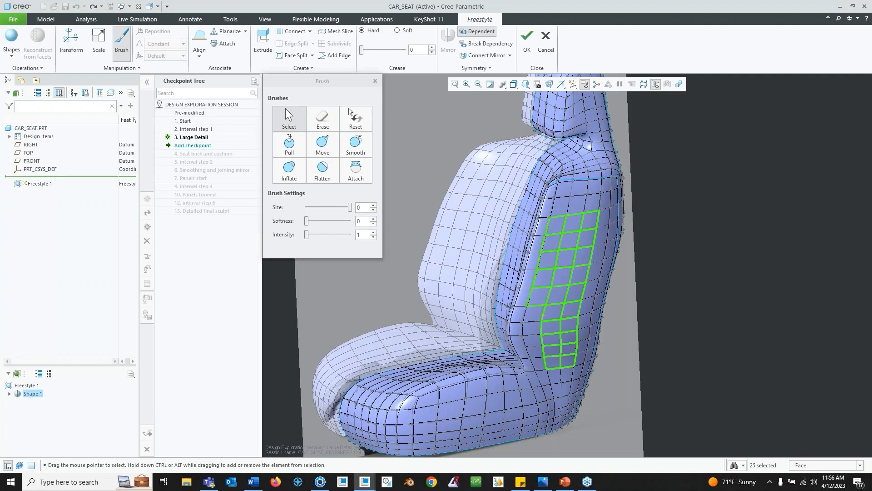
pyautogui.moveTo(542, 359); pyautogui.dragTo(561, 282, button='middle')
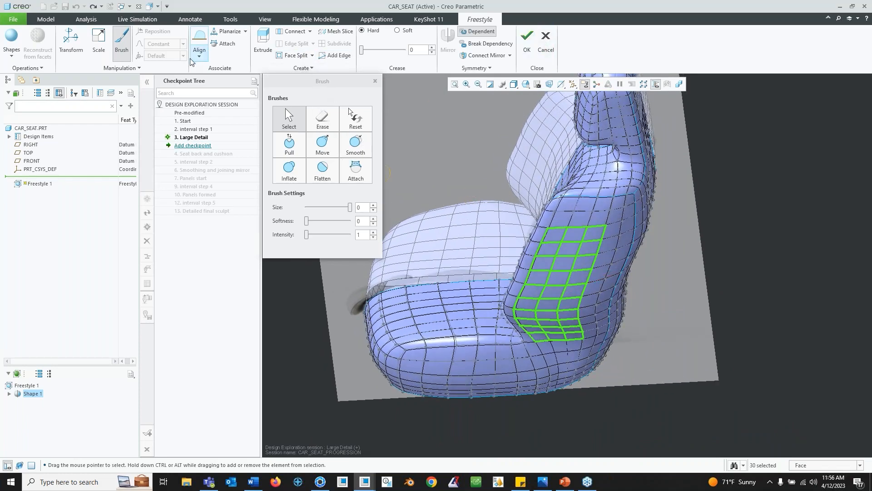
# - Start Transform and relocate the dragger onto a face within the selected patch
pyautogui.click(71, 44)
pyautogui.moveTo(484, 272); pyautogui.dragTo(517, 260, button='middle')
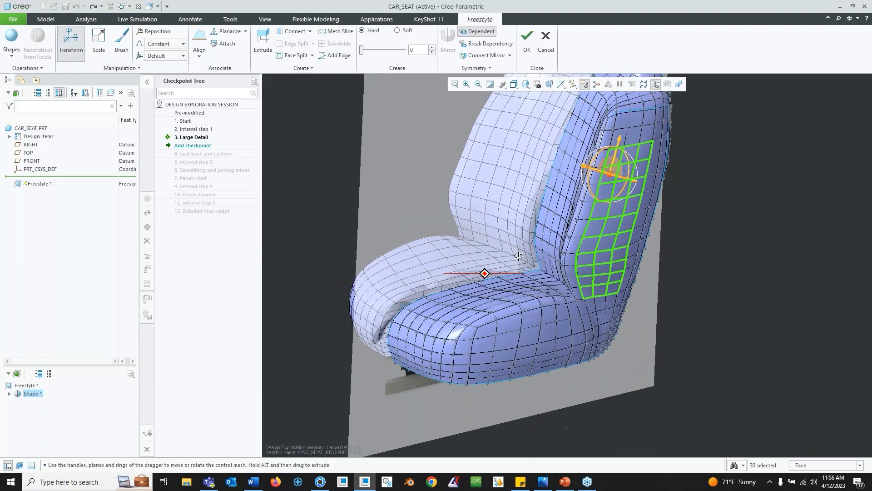
pyautogui.keyDown('shift'); pyautogui.moveTo(666, 190); pyautogui.dragTo(595, 240, button='middle'); pyautogui.keyUp('shift')
pyautogui.scroll(-2, 556, 243)
pyautogui.scroll(1, 556, 242)
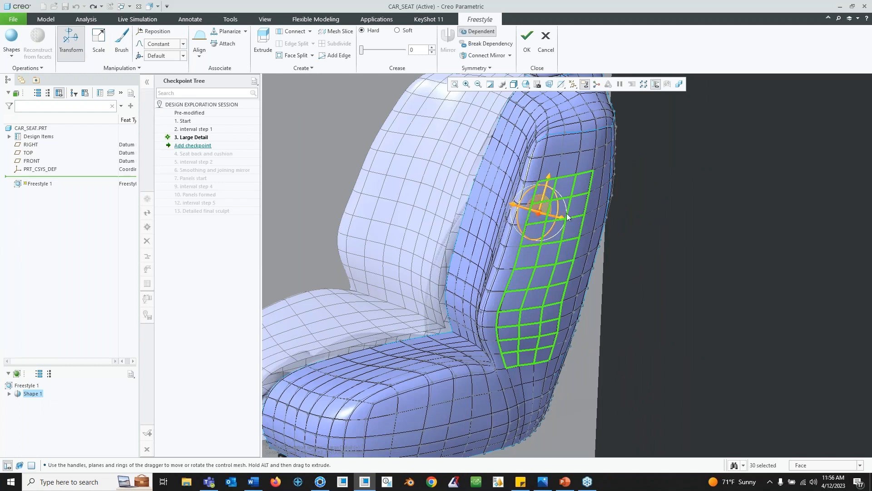
pyautogui.rightClick(537, 216)
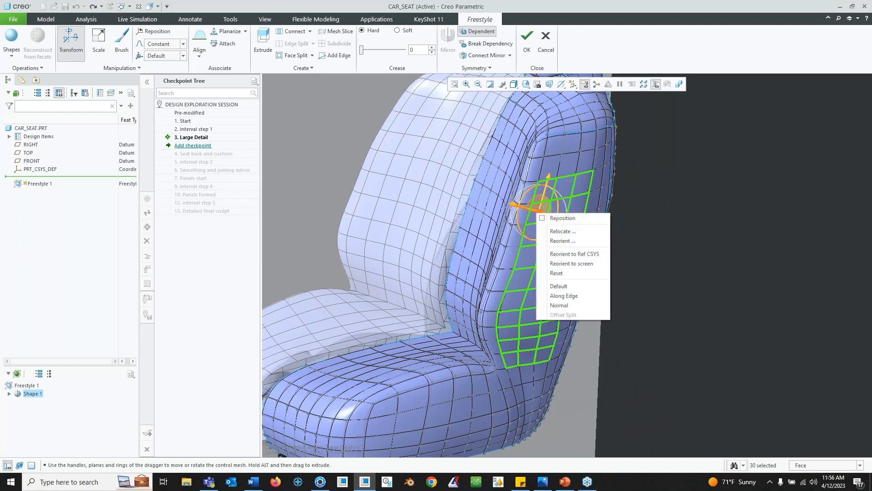
pyautogui.click(565, 229)
pyautogui.moveTo(544, 273); pyautogui.dragTo(542, 273, button='middle')
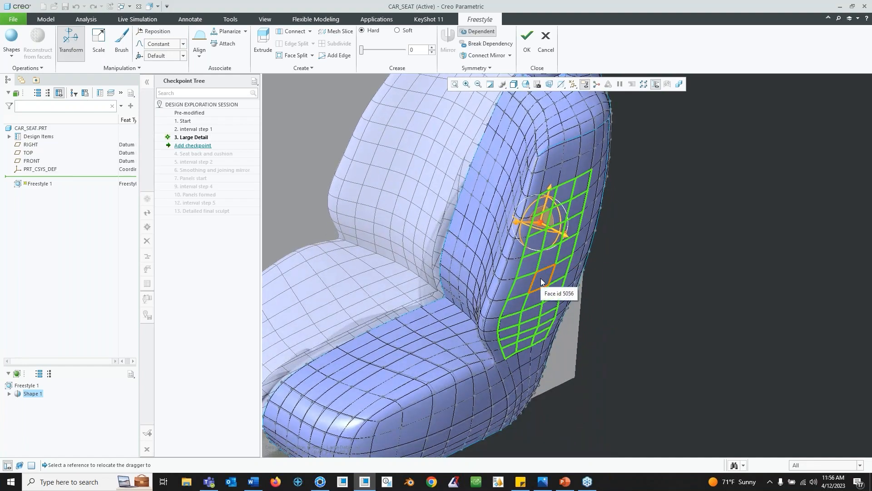
pyautogui.click(540, 281)
pyautogui.moveTo(540, 282); pyautogui.dragTo(555, 271, button='middle')
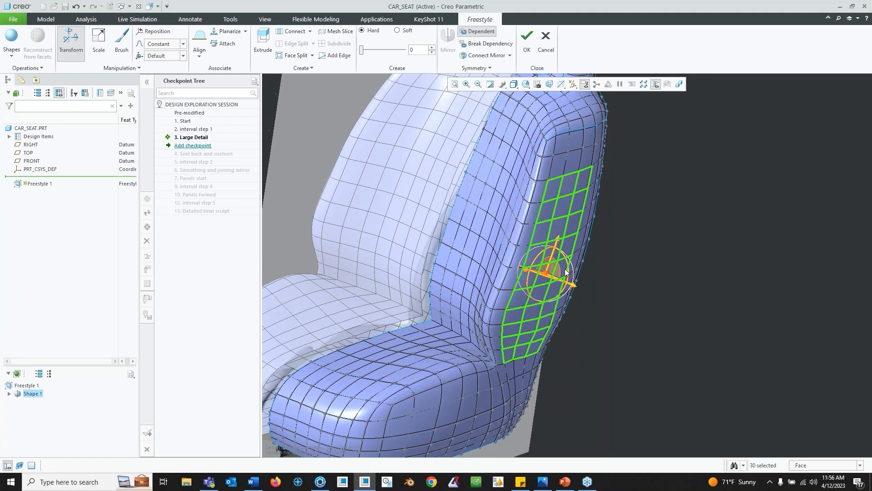
# - Reposition the dragger and move the selected patch outward to shape the side bolster
pyautogui.rightClick(547, 272)
pyautogui.click(558, 275)
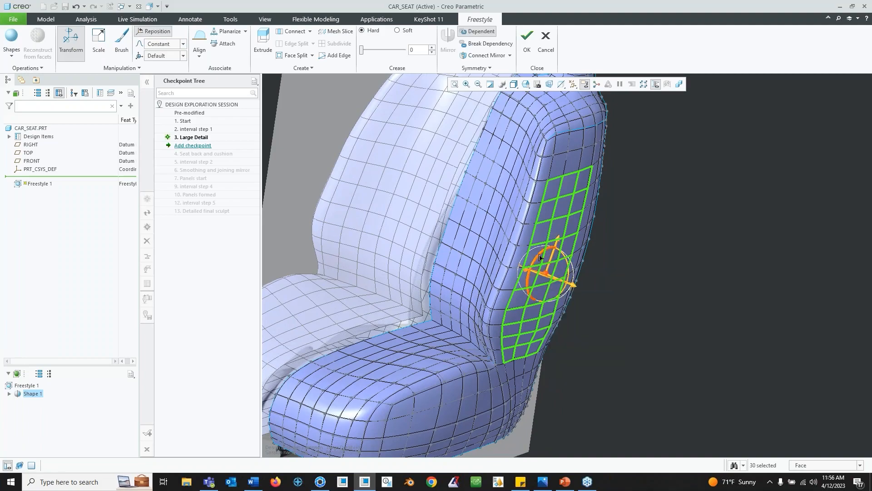
pyautogui.moveTo(544, 263)
pyautogui.mouseDown(button='middle')
pyautogui.moveTo(544, 294)
pyautogui.moveTo(544, 272)
pyautogui.mouseUp(button='middle')
pyautogui.rightClick(545, 271)
pyautogui.click(575, 271)
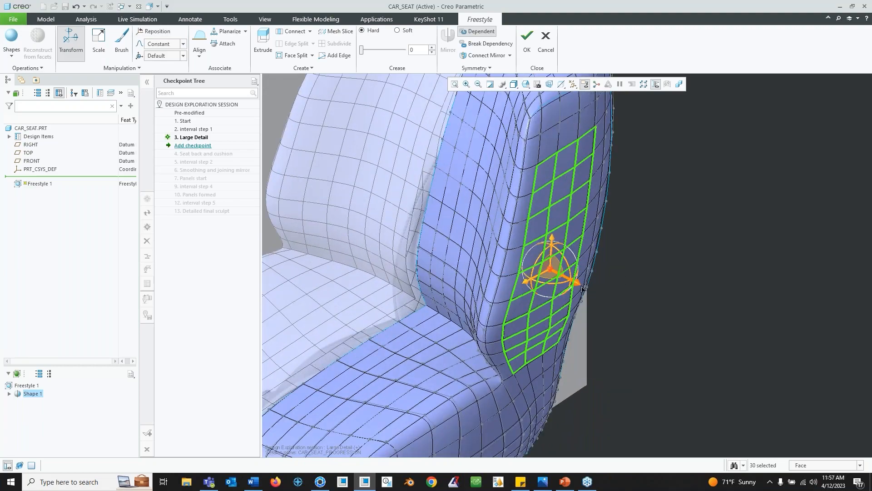
pyautogui.moveTo(581, 285); pyautogui.dragTo(598, 293)
pyautogui.scroll(-4, 577, 280)
pyautogui.scroll(6, 577, 281)
pyautogui.moveTo(577, 280)
pyautogui.mouseDown(button='middle')
pyautogui.moveTo(601, 288)
pyautogui.moveTo(593, 258)
pyautogui.moveTo(568, 267)
pyautogui.mouseUp(button='middle')
pyautogui.scroll(-5, 567, 267)
pyautogui.click(712, 228)
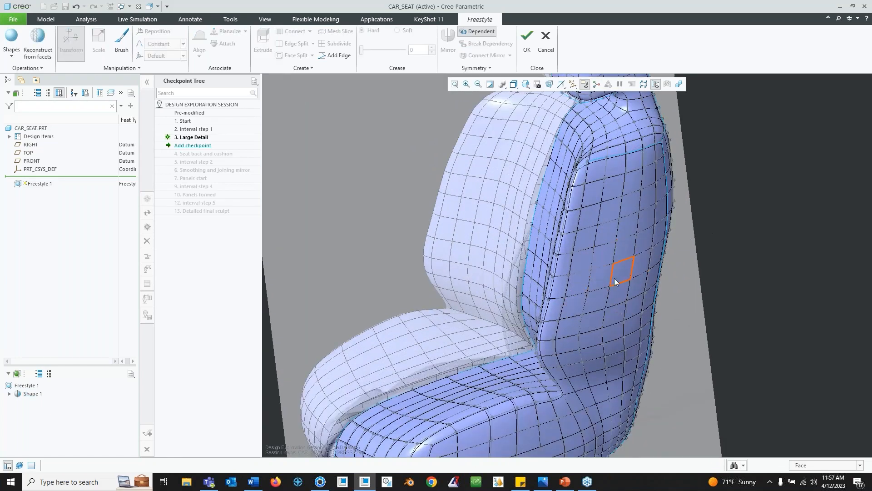
# - Switch the display style to Shading and select faces on the seat back
pyautogui.click(614, 281)
pyautogui.scroll(-5, 604, 285)
pyautogui.keyDown('ctrl'); pyautogui.click(593, 276); pyautogui.keyUp('ctrl')
pyautogui.moveTo(593, 276); pyautogui.dragTo(663, 291, button='middle')
pyautogui.scroll(5, 613, 276)
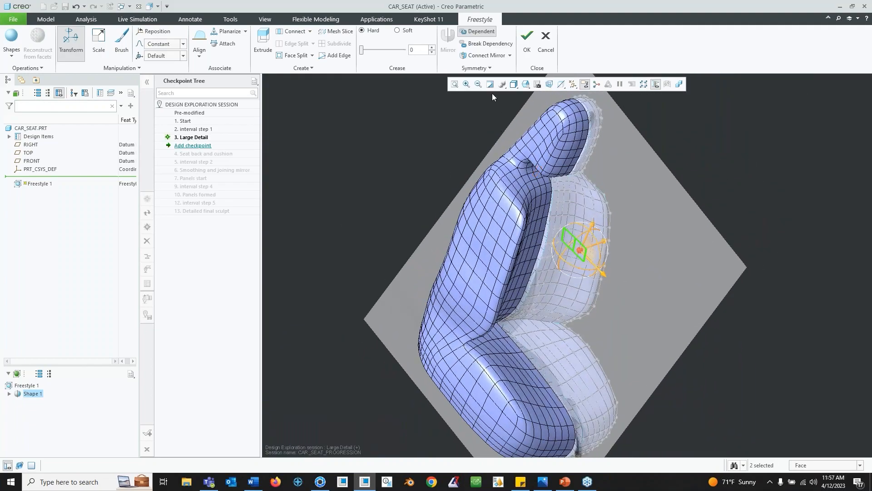
pyautogui.click(514, 86)
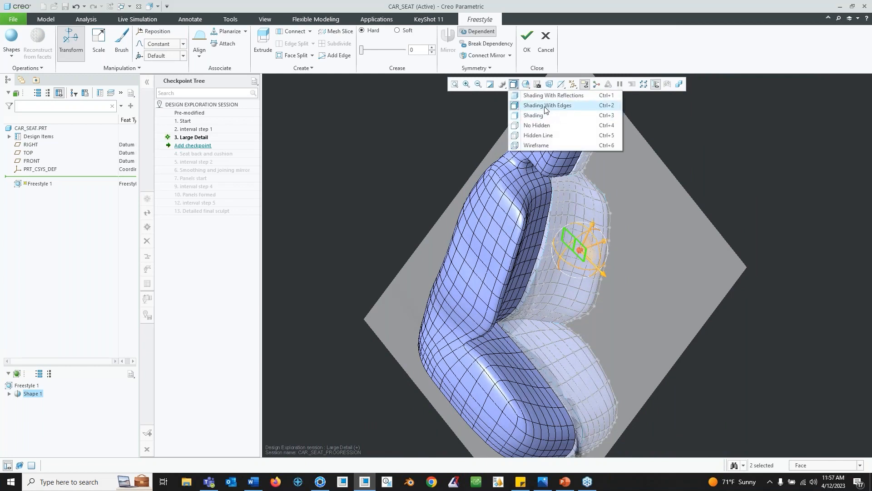
pyautogui.click(546, 116)
pyautogui.moveTo(570, 233)
pyautogui.mouseDown(button='middle')
pyautogui.moveTo(648, 273)
pyautogui.moveTo(535, 296)
pyautogui.moveTo(483, 276)
pyautogui.moveTo(805, 283)
pyautogui.mouseUp(button='middle')
pyautogui.click(782, 268)
pyautogui.click(706, 291)
pyautogui.scroll(-3, 706, 286)
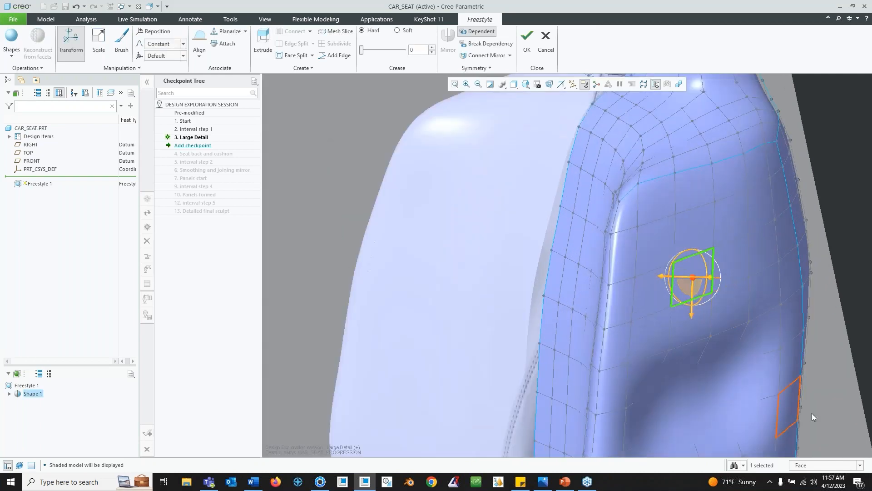
# - Select three edges with the edge filter and give them a hard crease of 62
pyautogui.click(860, 465)
pyautogui.click(817, 439)
pyautogui.click(653, 271)
pyautogui.keyDown('ctrl'); pyautogui.click(701, 252); pyautogui.keyUp('ctrl')
pyautogui.keyDown('ctrl'); pyautogui.click(733, 239); pyautogui.keyUp('ctrl')
pyautogui.moveTo(736, 246); pyautogui.dragTo(397, 72, button='middle')
pyautogui.moveTo(374, 52)
pyautogui.mouseDown()
pyautogui.moveTo(395, 55)
pyautogui.moveTo(394, 37)
pyautogui.moveTo(388, 54)
pyautogui.moveTo(370, 49)
pyautogui.mouseUp()
pyautogui.moveTo(477, 309)
pyautogui.mouseDown(button='middle')
pyautogui.moveTo(477, 340)
pyautogui.moveTo(511, 291)
pyautogui.moveTo(445, 94)
pyautogui.mouseUp(button='middle')
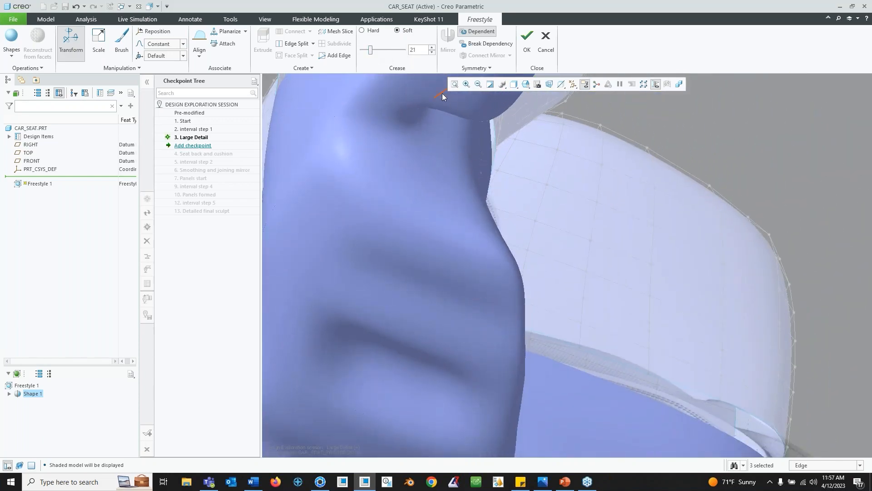
pyautogui.moveTo(379, 54); pyautogui.dragTo(381, 53)
pyautogui.moveTo(574, 300); pyautogui.dragTo(484, 291, button='middle')
pyautogui.scroll(6, 573, 232)
pyautogui.moveTo(589, 200); pyautogui.dragTo(566, 194, button='middle')
pyautogui.keyDown('shift'); pyautogui.moveTo(645, 194); pyautogui.dragTo(613, 268, button='middle'); pyautogui.keyUp('shift')
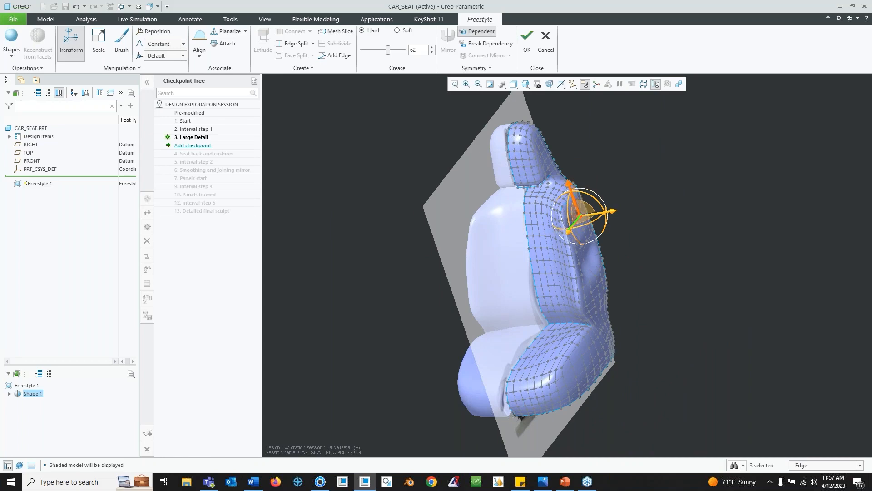
# - Cancel the Freestyle edits
pyautogui.click(546, 44)
pyautogui.click(435, 256)
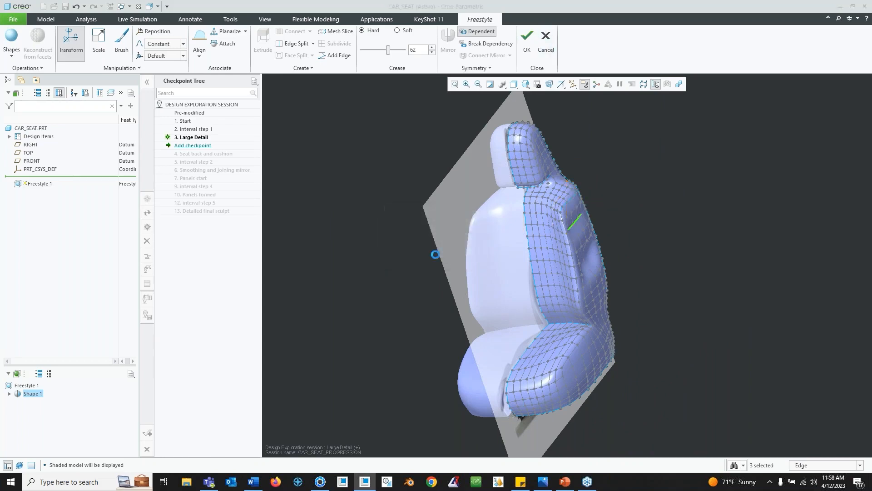
pyautogui.click(586, 227)
pyautogui.click(75, 197)
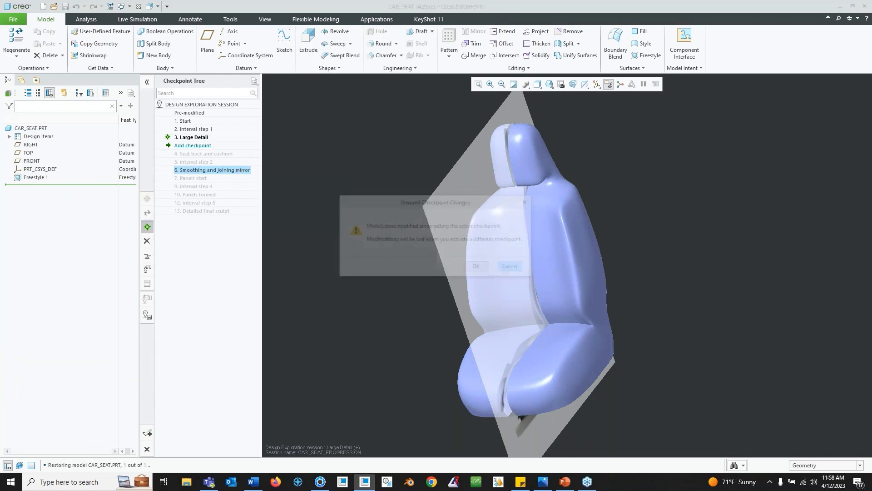
# - Activate the Smoothing and joining mirror checkpoint and select the Freestyle 1 feature
pyautogui.doubleClick(203, 170)
pyautogui.moveTo(481, 276)
pyautogui.mouseDown(button='middle')
pyautogui.moveTo(527, 297)
pyautogui.moveTo(516, 264)
pyautogui.moveTo(509, 273)
pyautogui.moveTo(529, 293)
pyautogui.moveTo(521, 323)
pyautogui.mouseUp(button='middle')
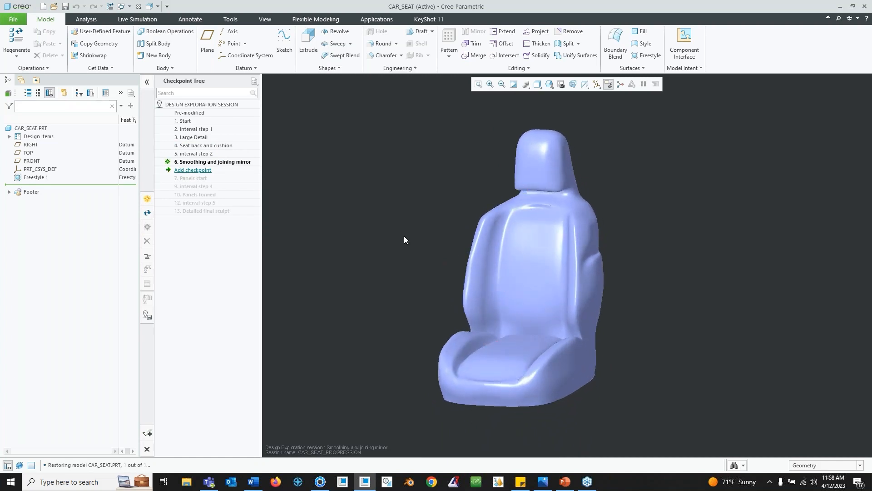
pyautogui.moveTo(516, 272)
pyautogui.mouseDown(button='middle')
pyautogui.moveTo(535, 234)
pyautogui.moveTo(569, 255)
pyautogui.moveTo(560, 306)
pyautogui.moveTo(542, 243)
pyautogui.moveTo(502, 238)
pyautogui.moveTo(540, 248)
pyautogui.mouseUp(button='middle')
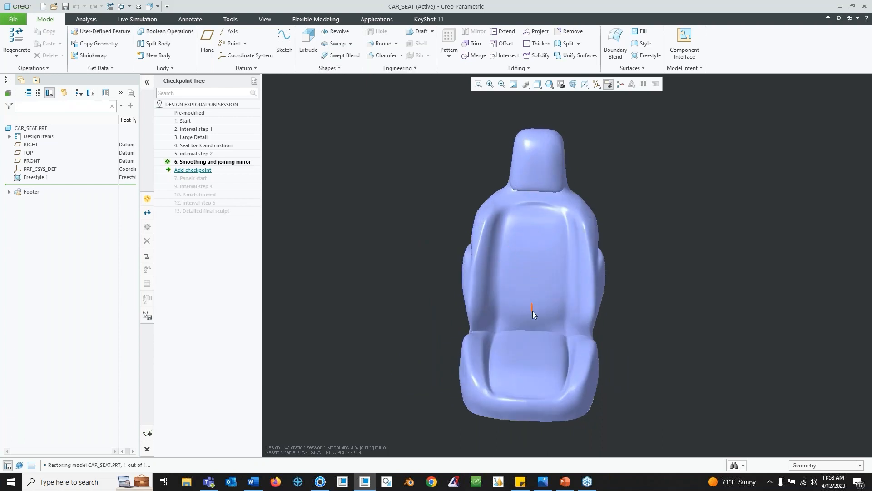
pyautogui.moveTo(534, 355); pyautogui.dragTo(534, 397, button='middle')
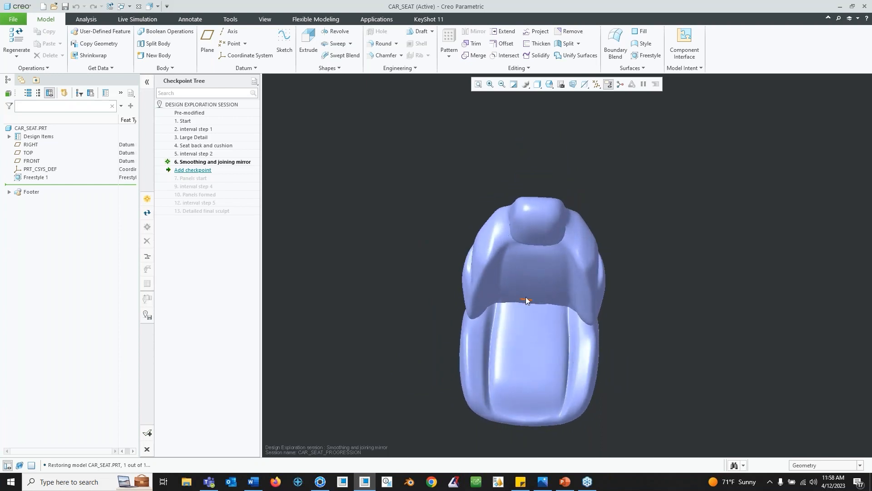
pyautogui.moveTo(543, 304)
pyautogui.mouseDown(button='middle')
pyautogui.moveTo(517, 253)
pyautogui.moveTo(454, 255)
pyautogui.moveTo(456, 286)
pyautogui.moveTo(493, 272)
pyautogui.mouseUp(button='middle')
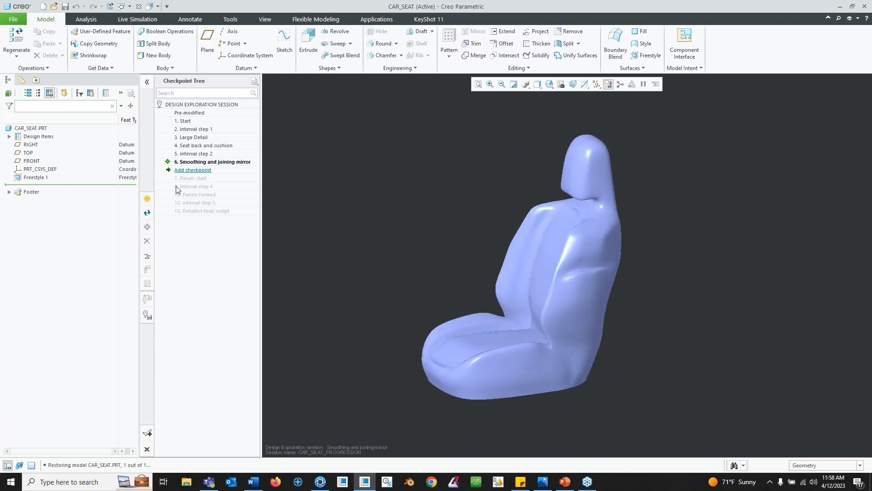
pyautogui.click(34, 181)
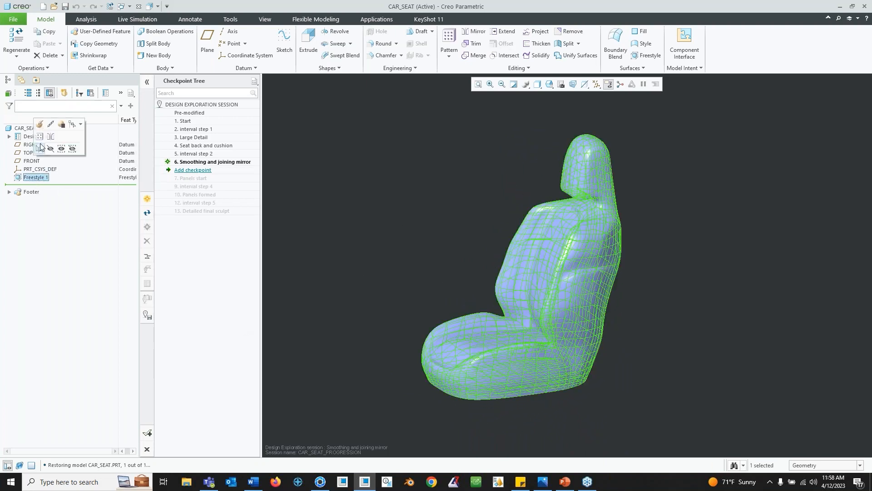
# - Open Freestyle 1 for editing and select a face on the side of the seat cushion using the face filter
pyautogui.click(39, 124)
pyautogui.moveTo(530, 285)
pyautogui.mouseDown(button='middle')
pyautogui.moveTo(581, 296)
pyautogui.moveTo(604, 276)
pyautogui.moveTo(610, 300)
pyautogui.mouseUp(button='middle')
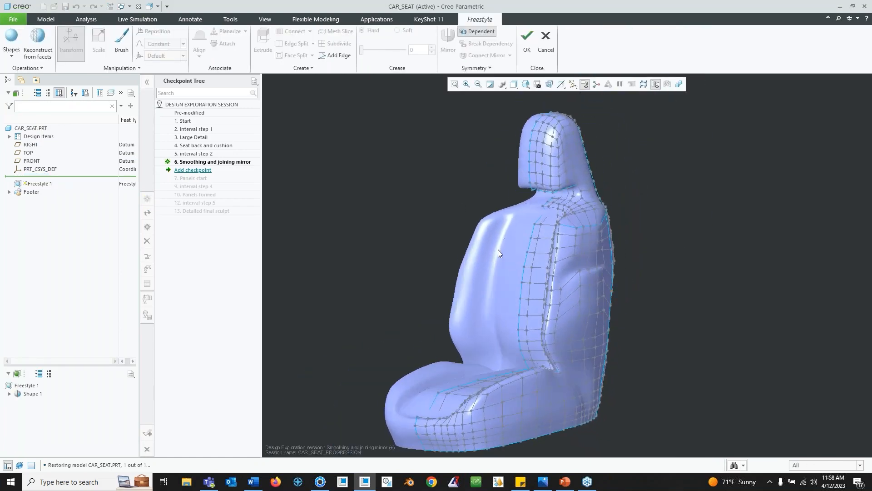
pyautogui.keyDown('shift'); pyautogui.moveTo(537, 362); pyautogui.dragTo(560, 310, button='middle'); pyautogui.keyUp('shift')
pyautogui.scroll(-2, 538, 301)
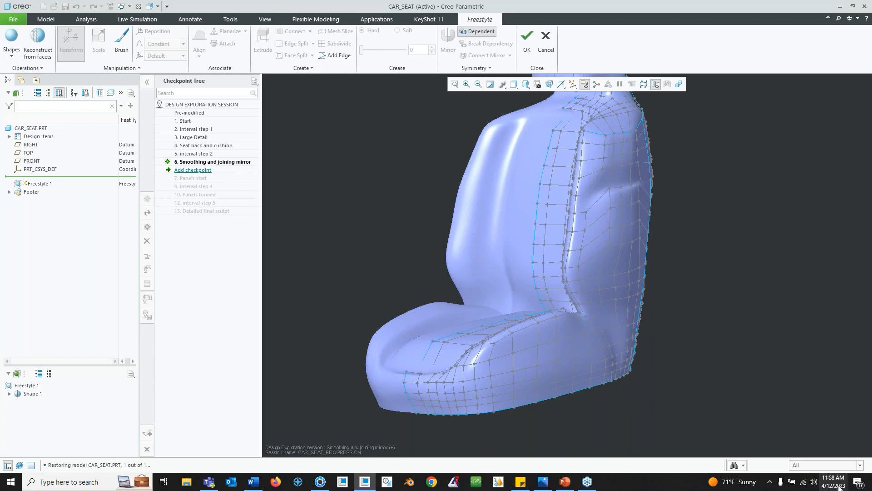
pyautogui.click(858, 465)
pyautogui.click(838, 449)
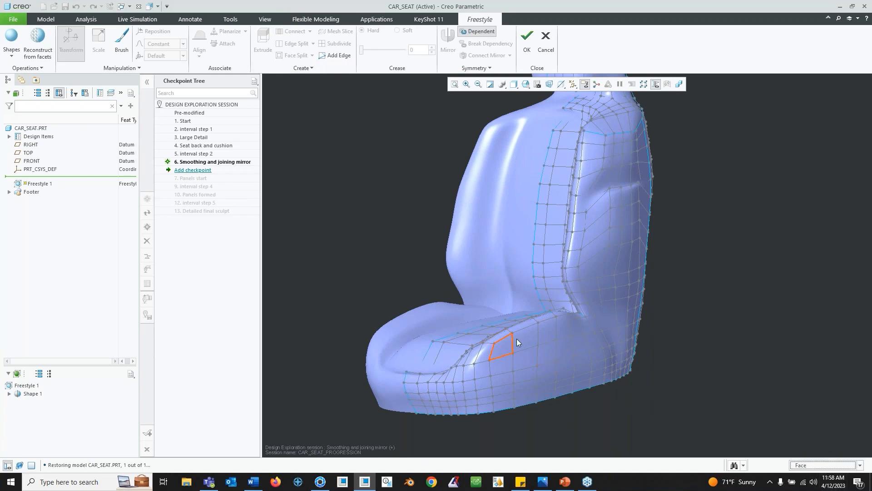
pyautogui.click(549, 349)
pyautogui.scroll(-5, 550, 348)
pyautogui.moveTo(557, 376); pyautogui.dragTo(520, 302, button='middle')
# - Split the selected face at 25% and push the inner face into the cushion to form a dimple
pyautogui.click(312, 55)
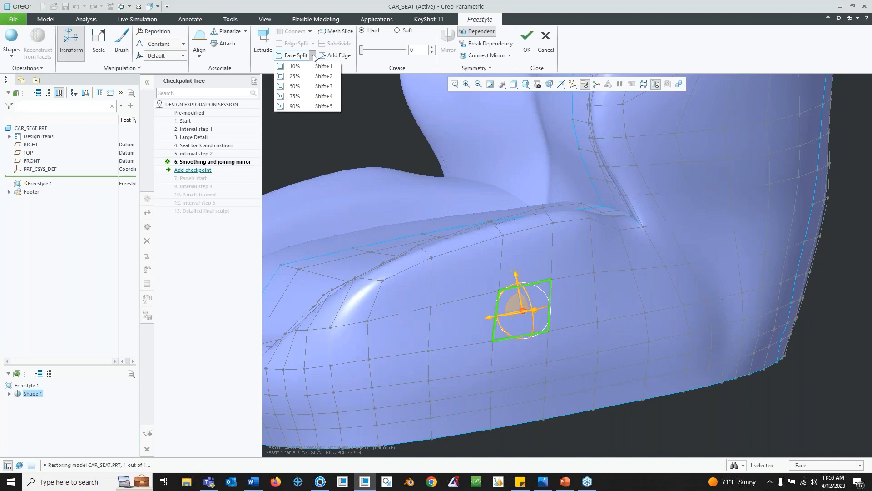
pyautogui.click(308, 77)
pyautogui.moveTo(528, 305); pyautogui.dragTo(547, 314, button='middle')
pyautogui.moveTo(547, 315); pyautogui.dragTo(535, 312)
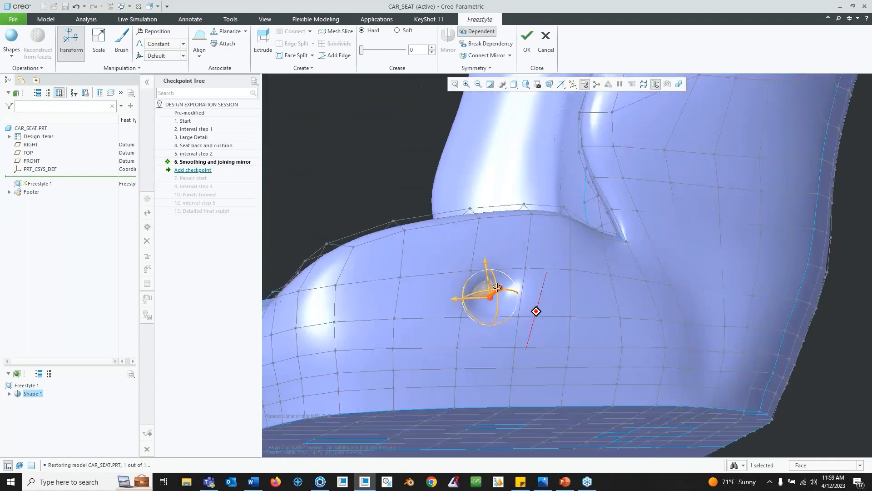
pyautogui.scroll(6, 536, 311)
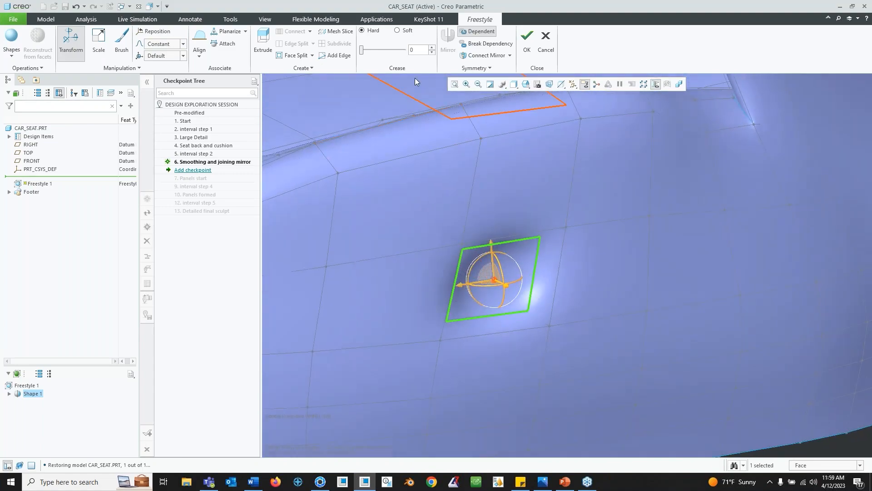
# - Give the dimple face a crease, switching to Soft and setting the crease to 64
pyautogui.moveTo(364, 52); pyautogui.dragTo(370, 52)
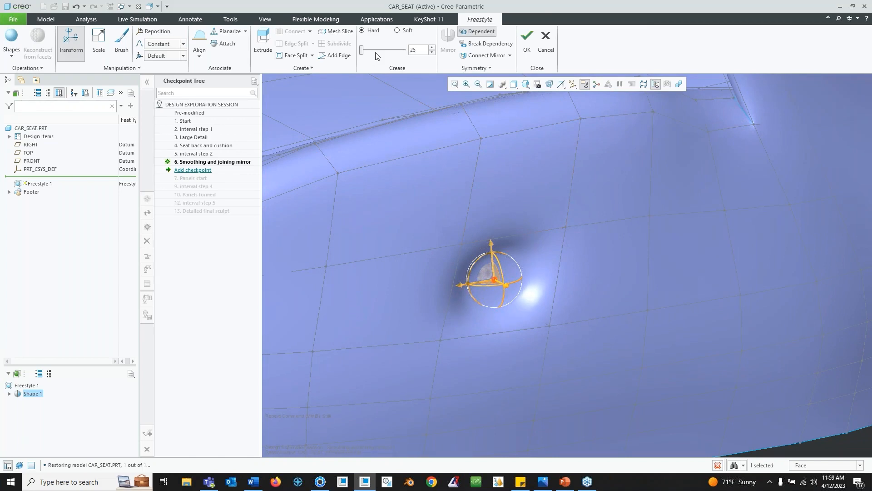
pyautogui.click(397, 30)
pyautogui.moveTo(552, 282); pyautogui.dragTo(635, 282, button='middle')
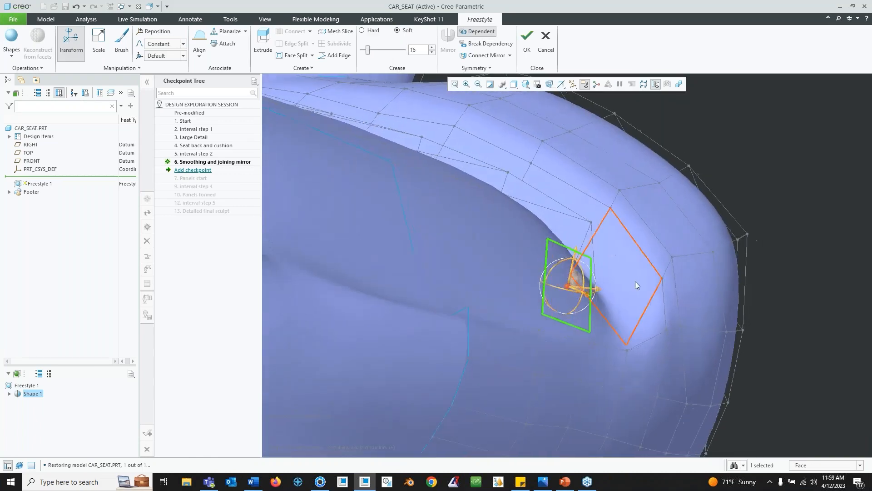
pyautogui.scroll(5, 629, 287)
pyautogui.scroll(-8, 543, 295)
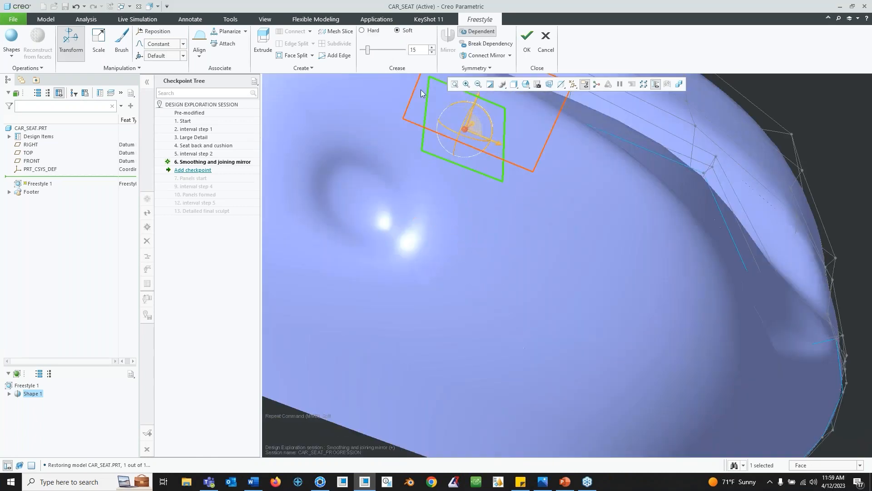
pyautogui.moveTo(372, 53); pyautogui.dragTo(388, 47)
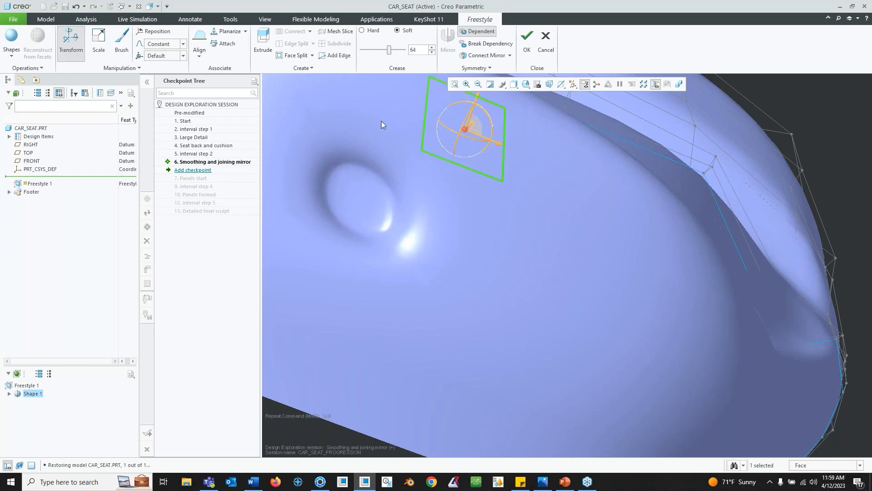
# - Inspect the dimpled cushion and seat back from several angles, then cancel the Freestyle edits
pyautogui.scroll(5, 401, 194)
pyautogui.moveTo(445, 182)
pyautogui.mouseDown(button='middle')
pyautogui.moveTo(444, 200)
pyautogui.moveTo(424, 178)
pyautogui.moveTo(445, 188)
pyautogui.mouseUp(button='middle')
pyautogui.scroll(-5, 460, 233)
pyautogui.scroll(2, 459, 233)
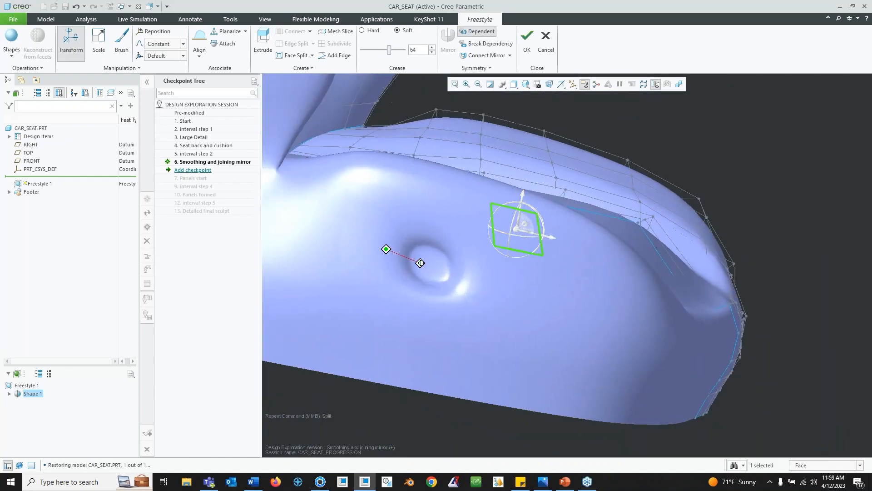
pyautogui.scroll(-2, 447, 246)
pyautogui.moveTo(448, 239); pyautogui.dragTo(412, 230, button='middle')
pyautogui.scroll(-2, 413, 231)
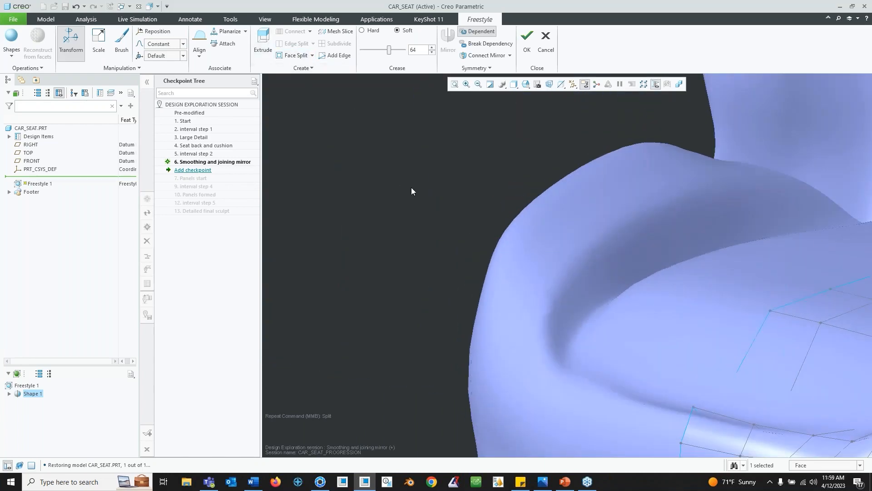
pyautogui.scroll(4, 745, 326)
pyautogui.moveTo(747, 308); pyautogui.dragTo(596, 261, button='middle')
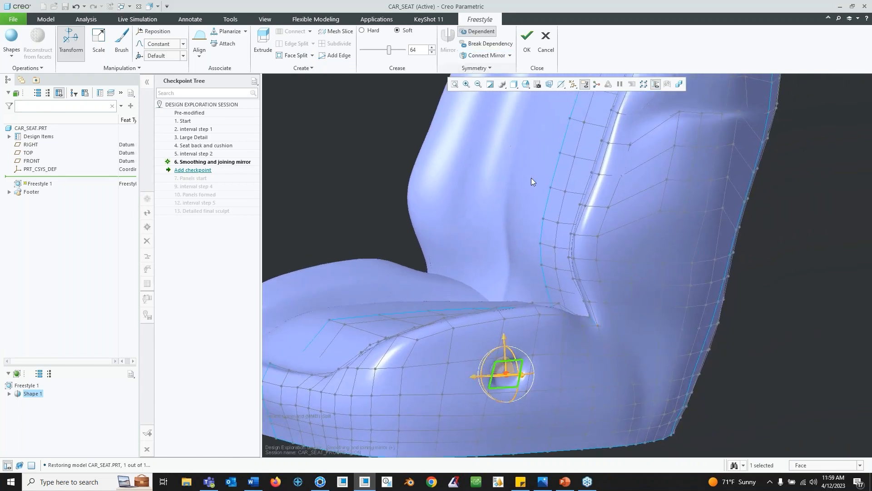
pyautogui.click(764, 209)
pyautogui.moveTo(712, 263); pyautogui.dragTo(602, 295, button='middle')
pyautogui.scroll(3, 612, 283)
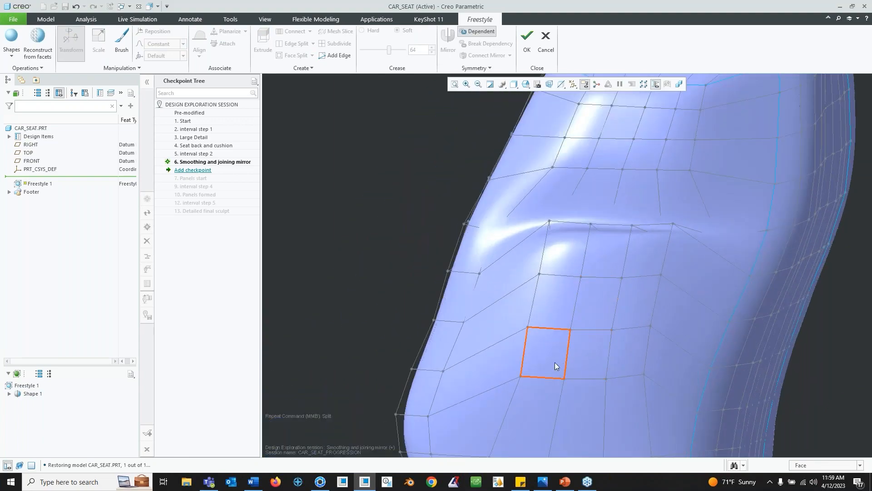
pyautogui.moveTo(628, 246)
pyautogui.mouseDown(button='middle')
pyautogui.moveTo(609, 259)
pyautogui.moveTo(595, 253)
pyautogui.moveTo(639, 269)
pyautogui.mouseUp(button='middle')
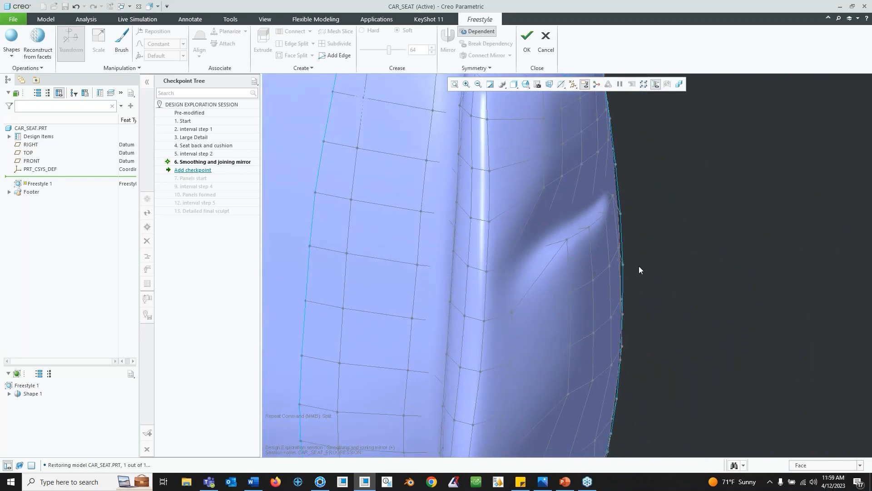
pyautogui.moveTo(580, 241); pyautogui.dragTo(537, 271, button='middle')
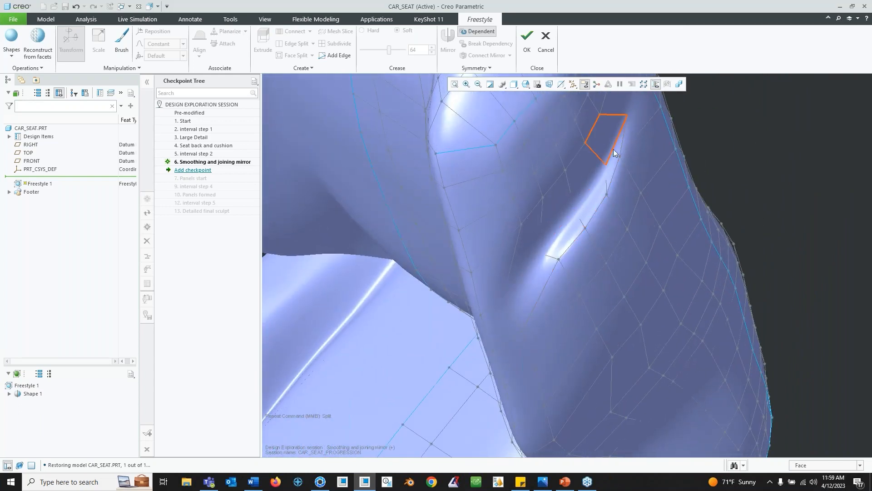
pyautogui.scroll(10, 544, 242)
pyautogui.moveTo(544, 243)
pyautogui.mouseDown(button='middle')
pyautogui.moveTo(554, 249)
pyautogui.moveTo(629, 212)
pyautogui.moveTo(590, 208)
pyautogui.moveTo(582, 127)
pyautogui.mouseUp(button='middle')
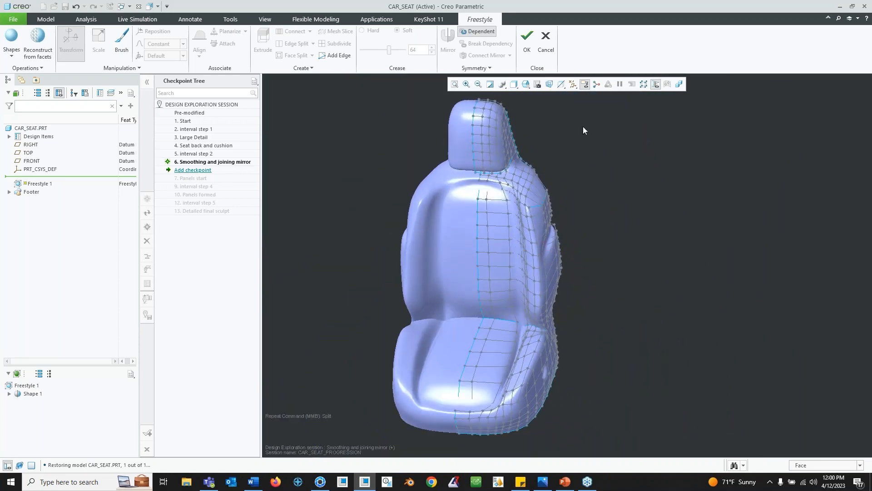
pyautogui.click(545, 43)
# - Activate the 7. Panels start checkpoint and accept discarding the unsaved modifications
pyautogui.click(437, 258)
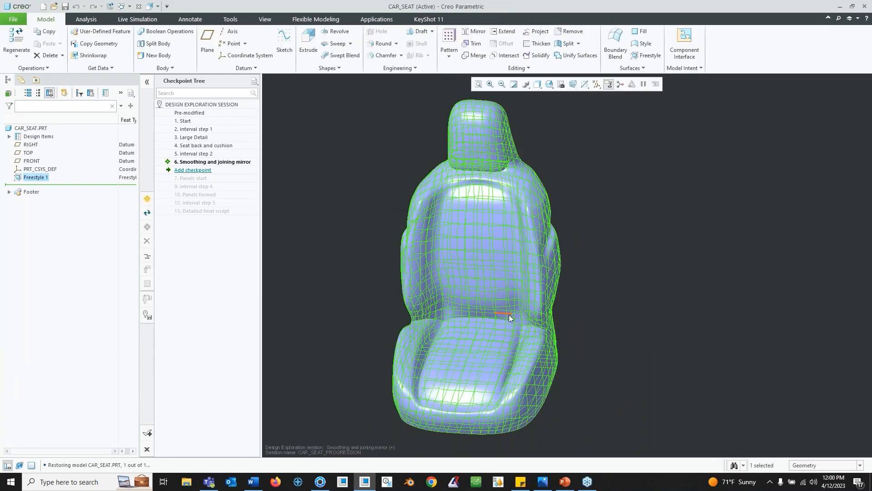
pyautogui.moveTo(627, 203); pyautogui.dragTo(410, 233, button='middle')
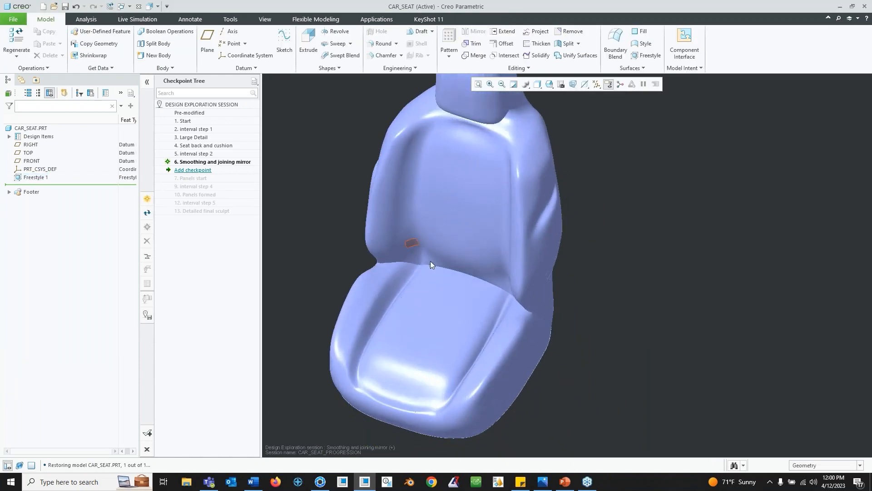
pyautogui.scroll(-3, 475, 255)
pyautogui.scroll(5, 475, 255)
pyautogui.moveTo(526, 232); pyautogui.dragTo(533, 212, button='middle')
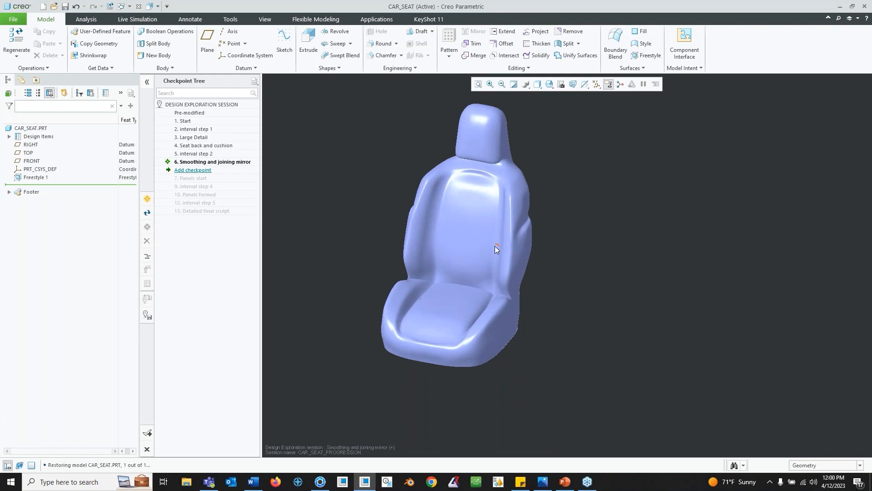
pyautogui.keyDown('shift'); pyautogui.moveTo(473, 249); pyautogui.dragTo(493, 247, button='middle'); pyautogui.keyUp('shift')
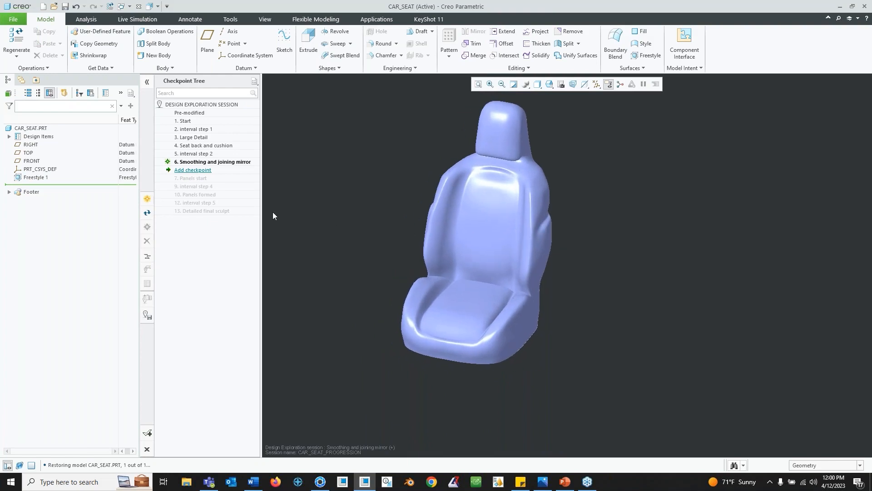
pyautogui.rightClick(195, 178)
pyautogui.click(216, 182)
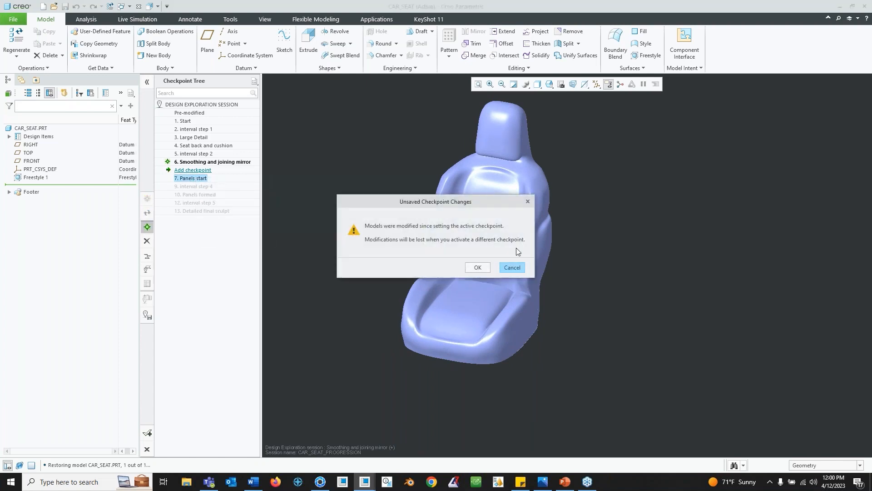
pyautogui.click(478, 268)
# - Orbit around the Panels start model to examine the seat and its footer panels
pyautogui.moveTo(505, 282)
pyautogui.mouseDown(button='middle')
pyautogui.moveTo(455, 301)
pyautogui.moveTo(552, 249)
pyautogui.moveTo(532, 290)
pyautogui.moveTo(563, 277)
pyautogui.moveTo(592, 236)
pyautogui.mouseUp(button='middle')
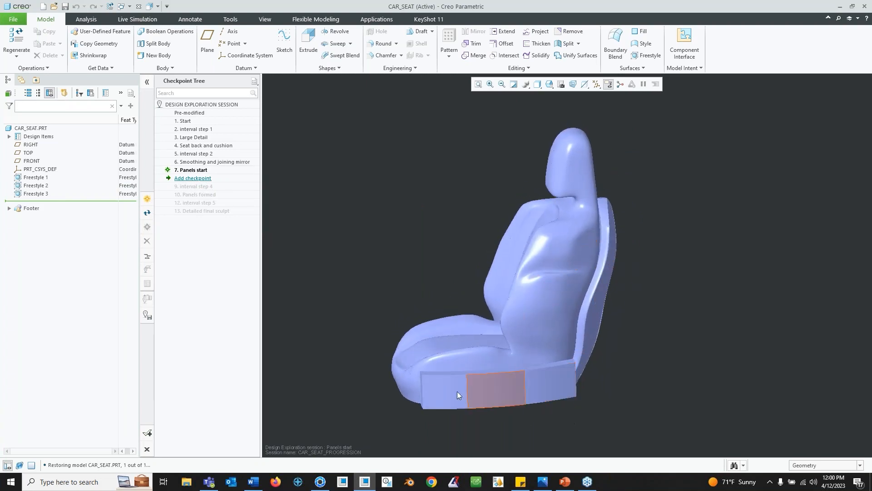
pyautogui.moveTo(486, 375)
pyautogui.mouseDown(button='middle')
pyautogui.moveTo(482, 385)
pyautogui.moveTo(432, 370)
pyautogui.mouseUp(button='middle')
pyautogui.keyDown('shift'); pyautogui.moveTo(635, 306); pyautogui.dragTo(560, 228, button='middle'); pyautogui.keyUp('shift')
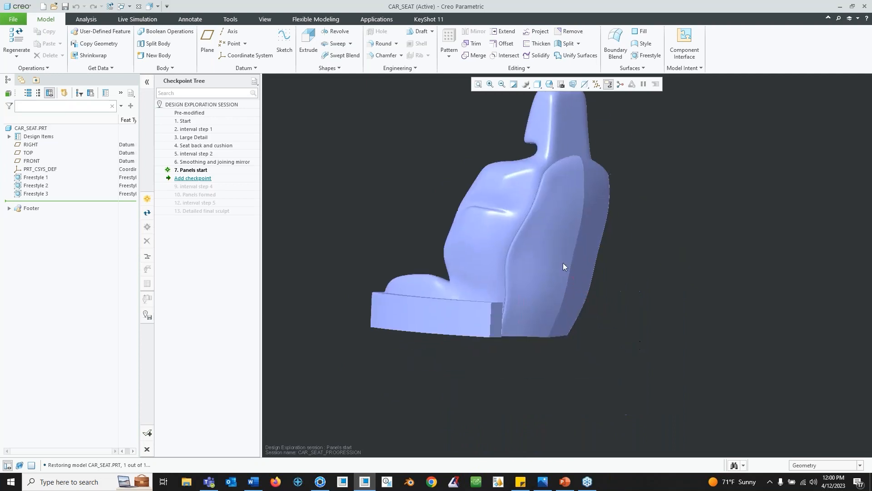
pyautogui.scroll(-1, 560, 227)
pyautogui.scroll(1, 570, 204)
pyautogui.moveTo(574, 199); pyautogui.dragTo(469, 279, button='middle')
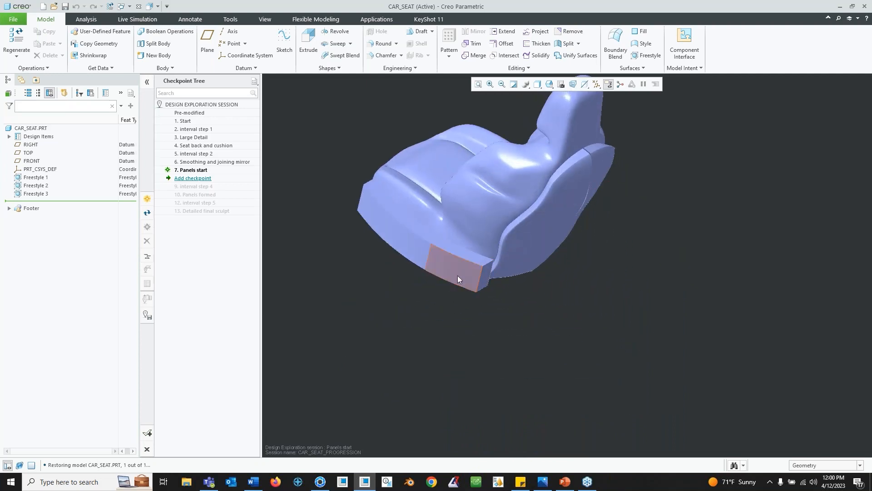
pyautogui.moveTo(409, 233)
pyautogui.mouseDown(button='middle')
pyautogui.moveTo(399, 248)
pyautogui.moveTo(415, 226)
pyautogui.moveTo(525, 346)
pyautogui.mouseUp(button='middle')
# - Select Freestyle 1, Freestyle 2 and Freestyle 3 in the model tree in turn to highlight each feature
pyautogui.click(36, 177)
pyautogui.click(38, 186)
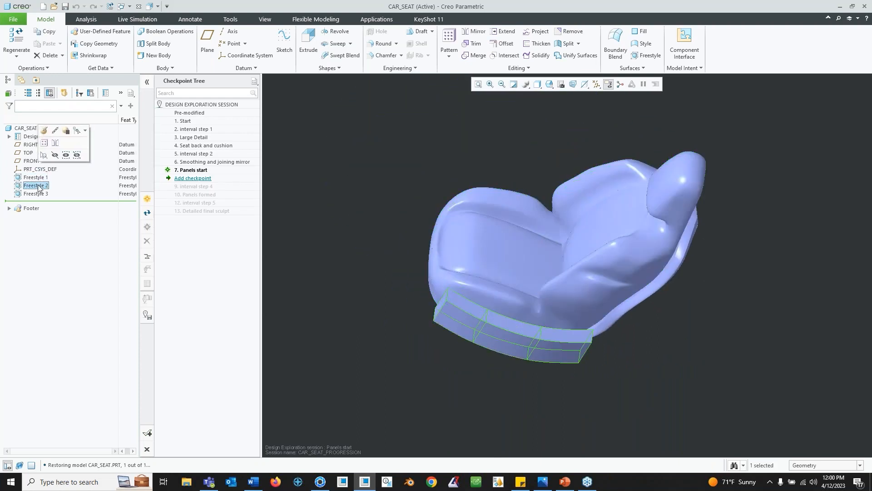
pyautogui.click(41, 193)
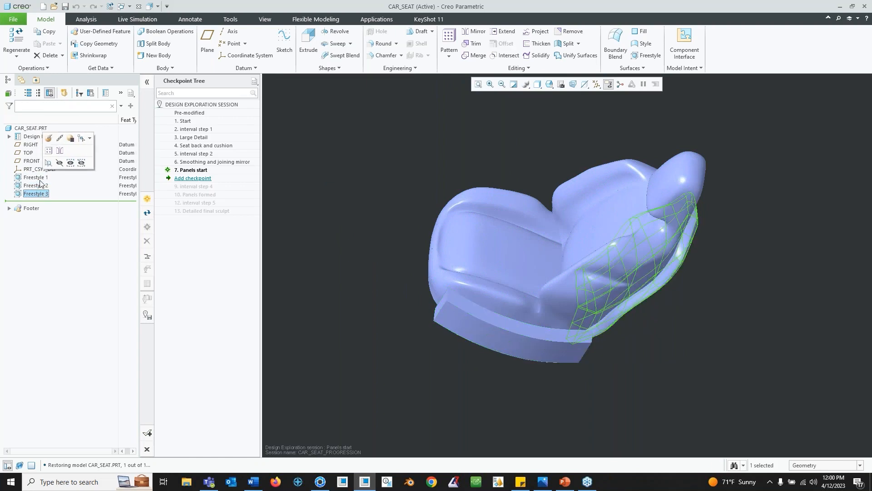
pyautogui.click(36, 177)
pyautogui.click(38, 185)
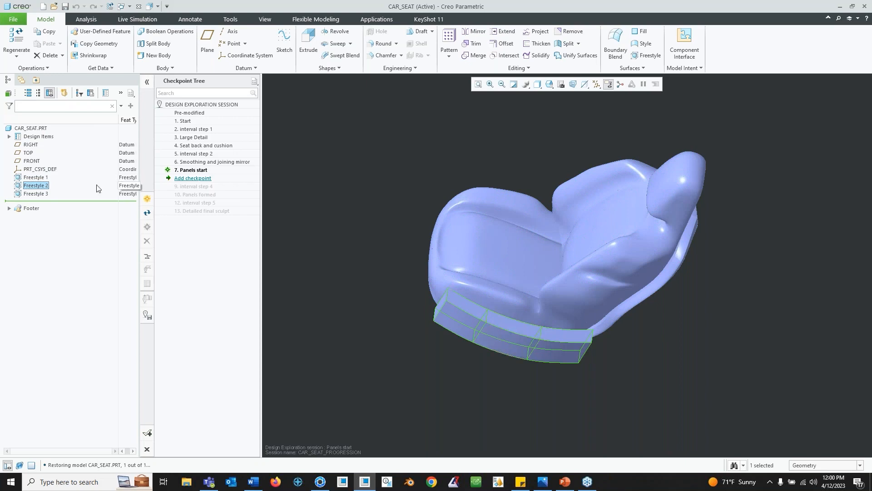
pyautogui.moveTo(532, 331)
pyautogui.mouseDown(button='middle')
pyautogui.moveTo(522, 314)
pyautogui.moveTo(482, 300)
pyautogui.mouseUp(button='middle')
# - Edit the definition of Freestyle 2 to inspect the footer panel cage, then accept it unchanged
pyautogui.rightClick(40, 187)
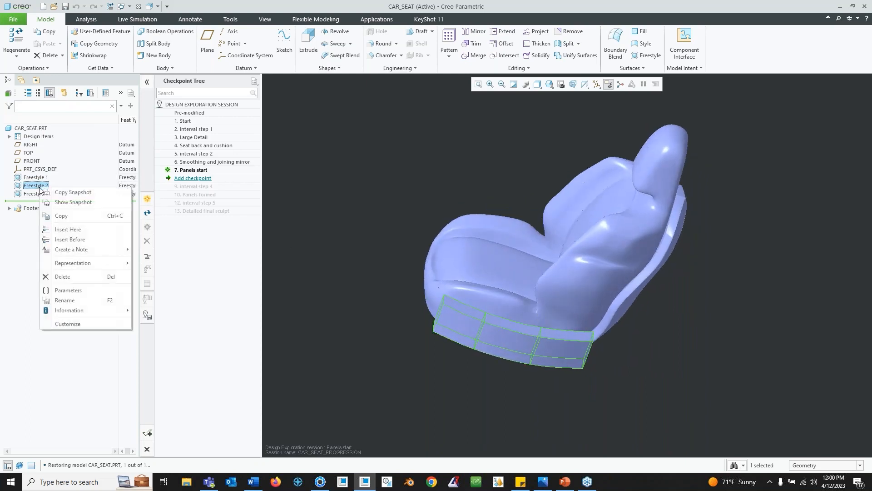
pyautogui.click(48, 156)
pyautogui.moveTo(496, 304)
pyautogui.mouseDown(button='middle')
pyautogui.moveTo(492, 326)
pyautogui.moveTo(580, 330)
pyautogui.moveTo(553, 309)
pyautogui.moveTo(551, 349)
pyautogui.moveTo(545, 311)
pyautogui.moveTo(490, 295)
pyautogui.moveTo(473, 312)
pyautogui.moveTo(496, 315)
pyautogui.moveTo(528, 254)
pyautogui.moveTo(574, 320)
pyautogui.mouseUp(button='middle')
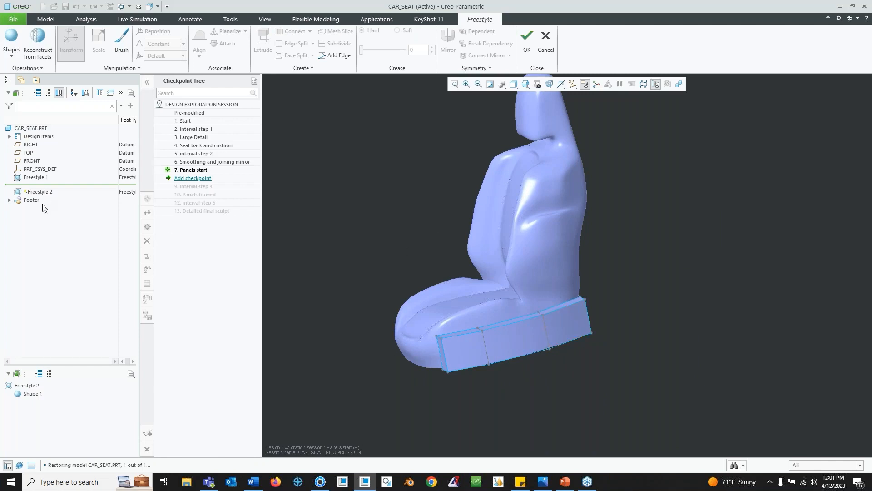
pyautogui.moveTo(525, 296)
pyautogui.mouseDown(button='middle')
pyautogui.moveTo(473, 280)
pyautogui.moveTo(460, 252)
pyautogui.moveTo(467, 272)
pyautogui.moveTo(505, 277)
pyautogui.mouseUp(button='middle')
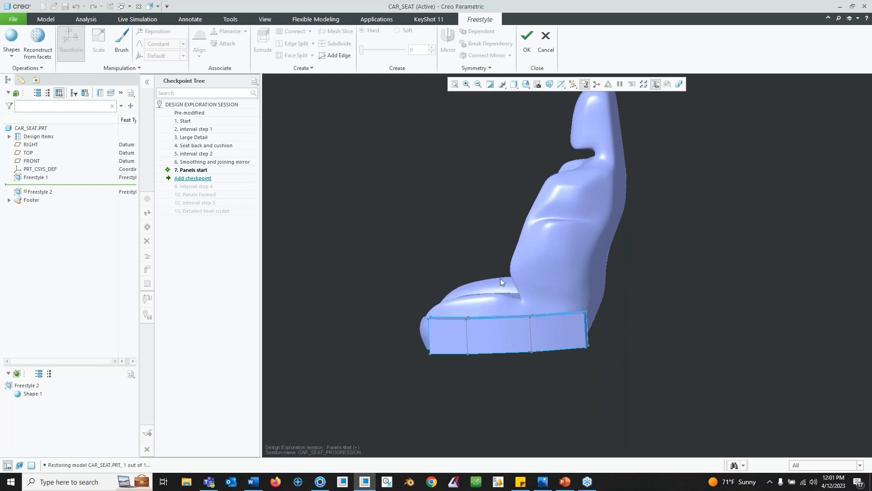
pyautogui.moveTo(517, 331); pyautogui.dragTo(529, 359, button='middle')
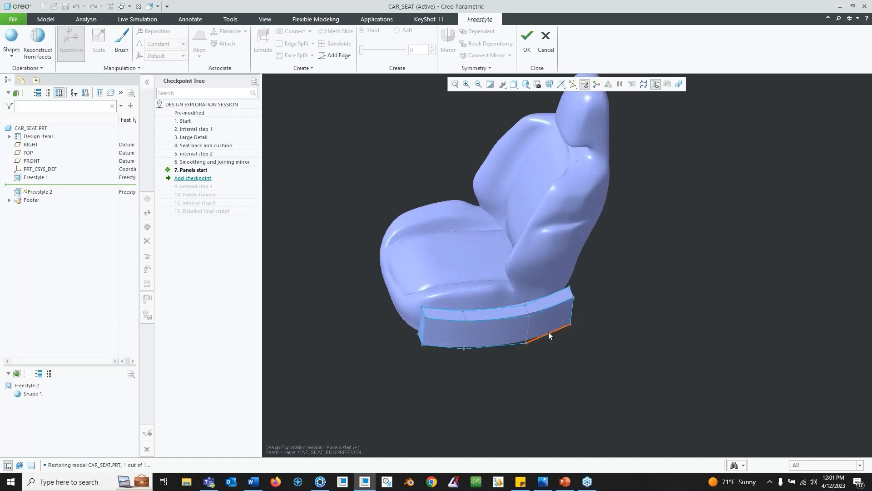
pyautogui.scroll(-4, 521, 325)
pyautogui.moveTo(574, 308); pyautogui.dragTo(509, 268, button='middle')
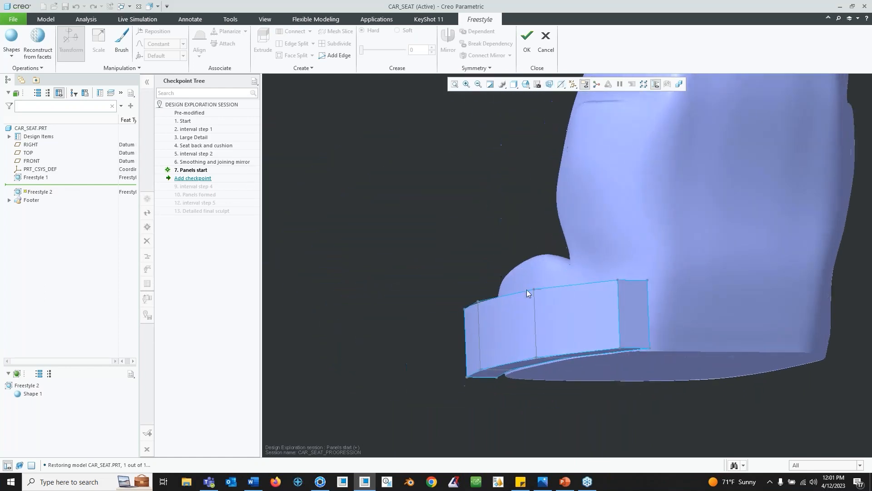
pyautogui.moveTo(592, 253)
pyautogui.mouseDown(button='middle')
pyautogui.moveTo(673, 224)
pyautogui.moveTo(597, 251)
pyautogui.mouseUp(button='middle')
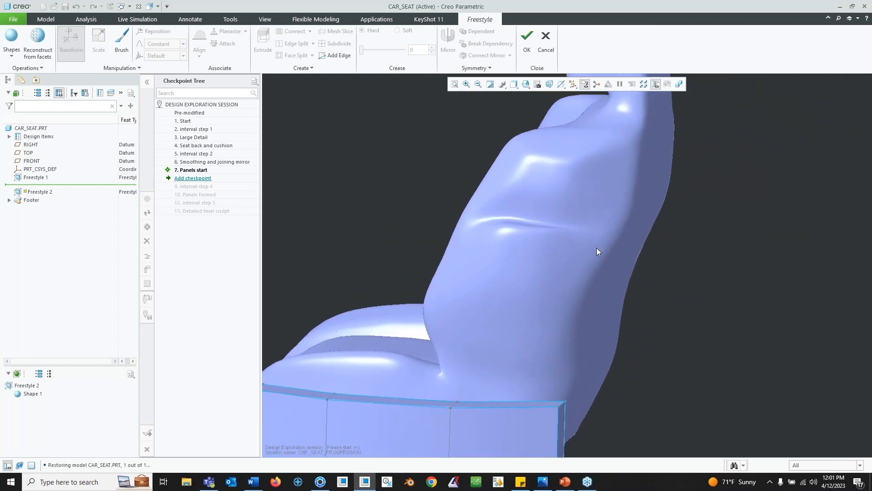
pyautogui.click(527, 43)
pyautogui.moveTo(642, 242); pyautogui.dragTo(586, 250, button='middle')
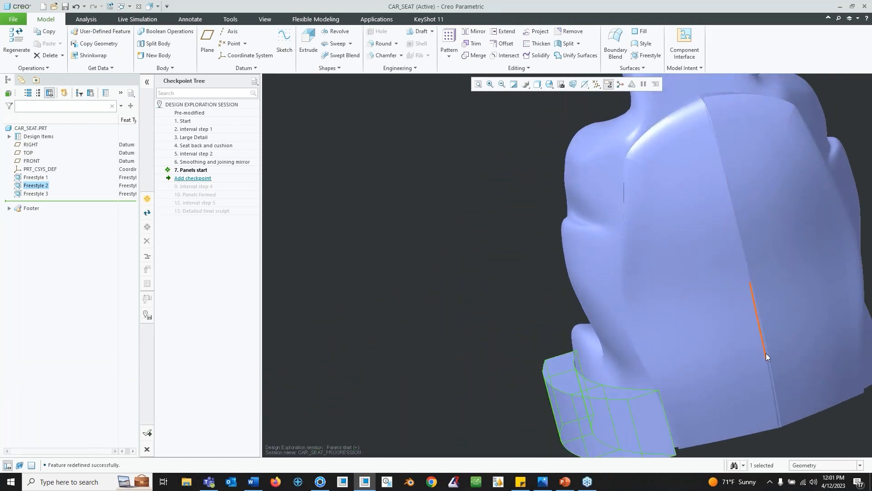
pyautogui.moveTo(709, 156)
pyautogui.mouseDown(button='middle')
pyautogui.moveTo(722, 254)
pyautogui.moveTo(737, 290)
pyautogui.mouseUp(button='middle')
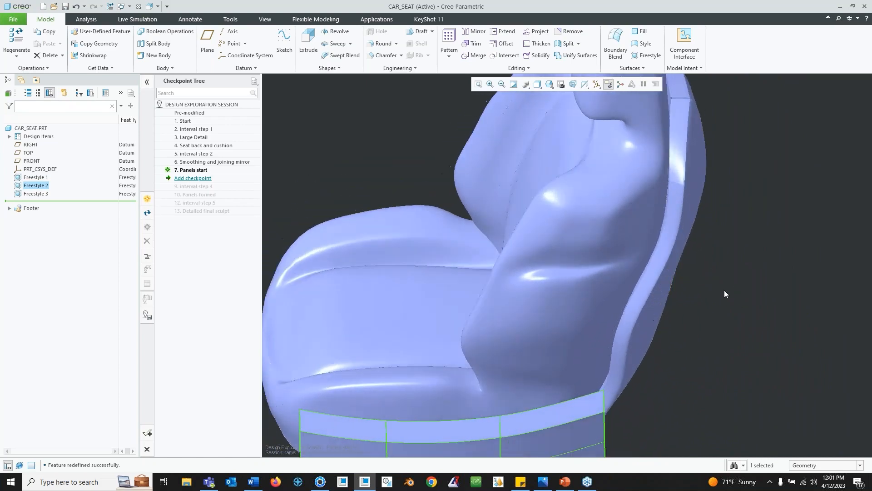
# - Edit Freestyle 2 and split the footer cage's end edge to add a horizontal edge loop around the panel
pyautogui.moveTo(557, 325)
pyautogui.mouseDown(button='middle')
pyautogui.moveTo(605, 302)
pyautogui.moveTo(631, 303)
pyautogui.mouseUp(button='middle')
pyautogui.click(748, 328)
pyautogui.click(39, 188)
pyautogui.click(46, 135)
pyautogui.moveTo(471, 326); pyautogui.dragTo(527, 328, button='middle')
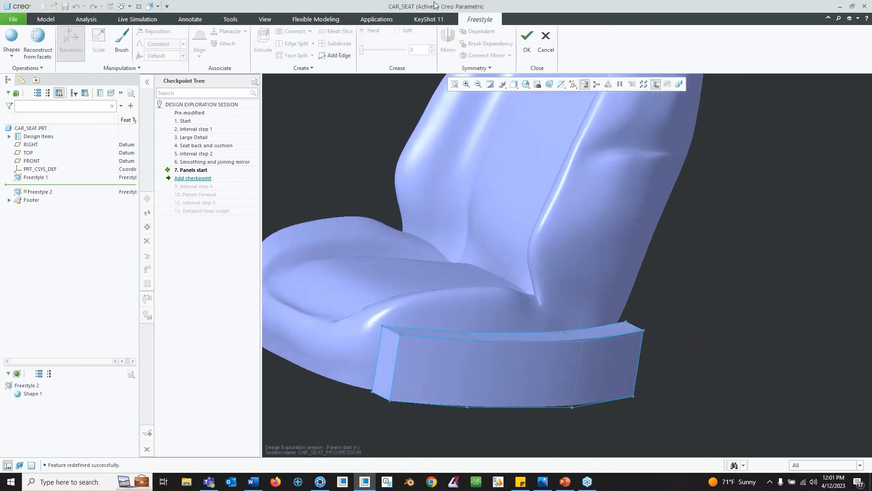
pyautogui.click(397, 361)
pyautogui.click(296, 43)
pyautogui.moveTo(454, 349); pyautogui.dragTo(497, 348, button='middle')
pyautogui.moveTo(431, 343); pyautogui.dragTo(392, 363)
pyautogui.click(391, 366)
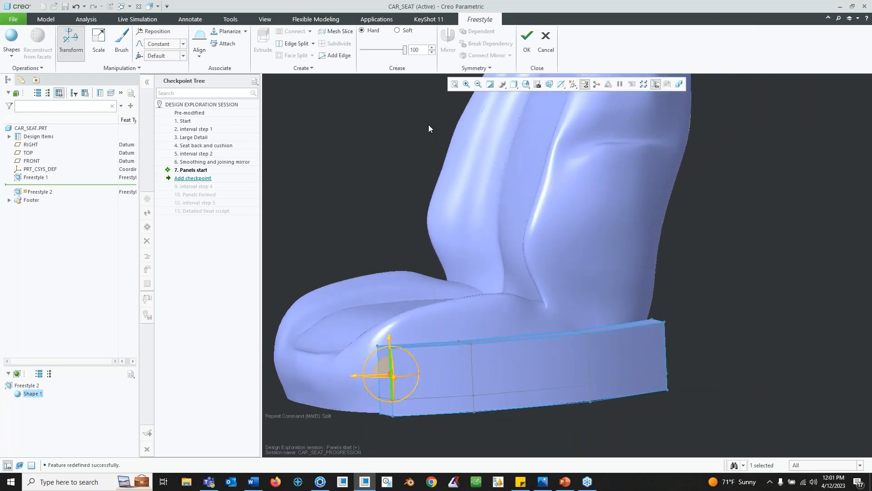
# - Split several more footer cage edges to add extra horizontal and vertical edge loops across the panel
pyautogui.click(288, 44)
pyautogui.moveTo(456, 360); pyautogui.dragTo(335, 334, button='middle')
pyautogui.moveTo(342, 336); pyautogui.dragTo(359, 338)
pyautogui.moveTo(393, 298); pyautogui.dragTo(393, 308)
pyautogui.moveTo(393, 309); pyautogui.dragTo(459, 334, button='middle')
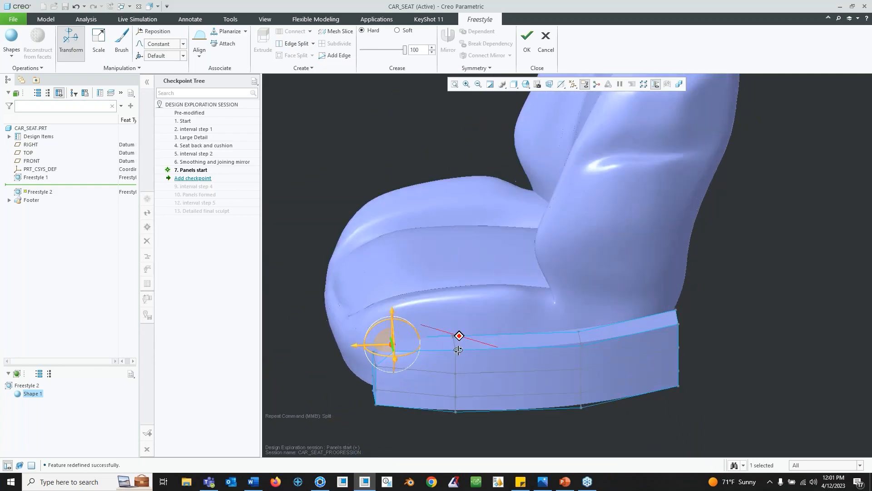
pyautogui.click(527, 348)
pyautogui.click(291, 43)
pyautogui.moveTo(479, 362); pyautogui.dragTo(468, 362)
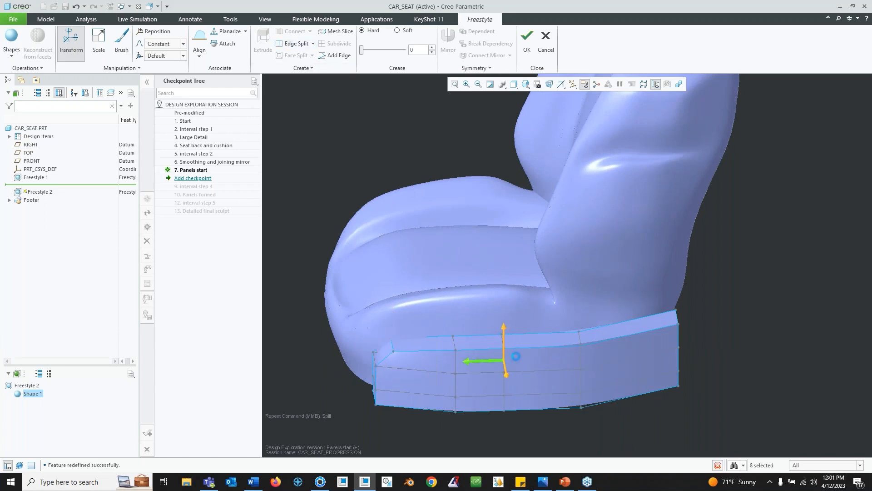
pyautogui.click(625, 338)
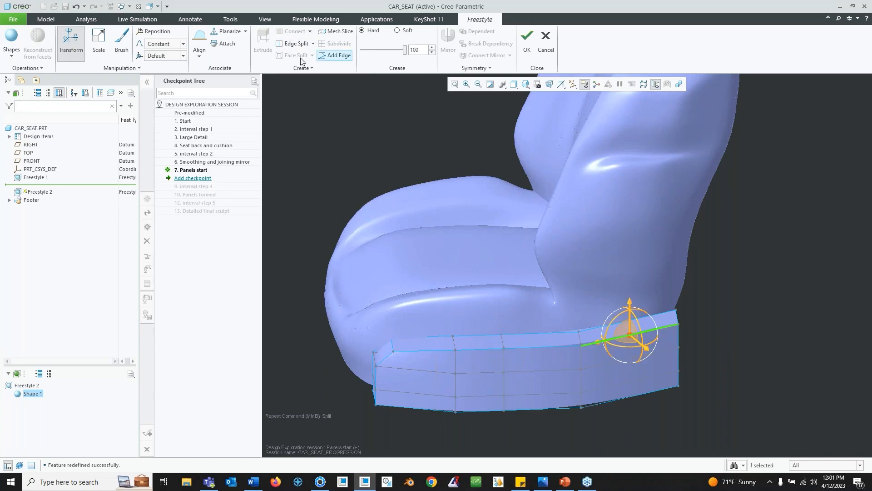
pyautogui.click(291, 44)
pyautogui.moveTo(627, 331); pyautogui.dragTo(502, 307, button='middle')
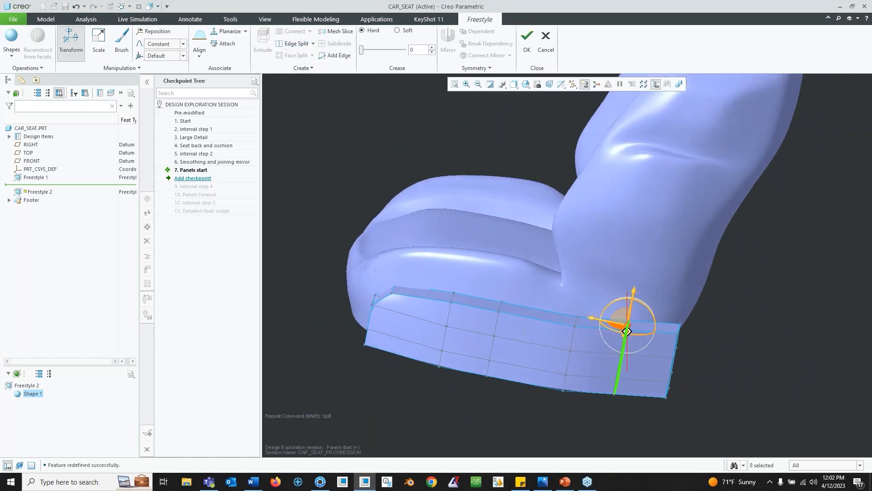
# - Select a top face on the footer cage's rim and raise it with the transform manipulator
pyautogui.click(499, 307)
pyautogui.scroll(-3, 488, 305)
pyautogui.click(472, 302)
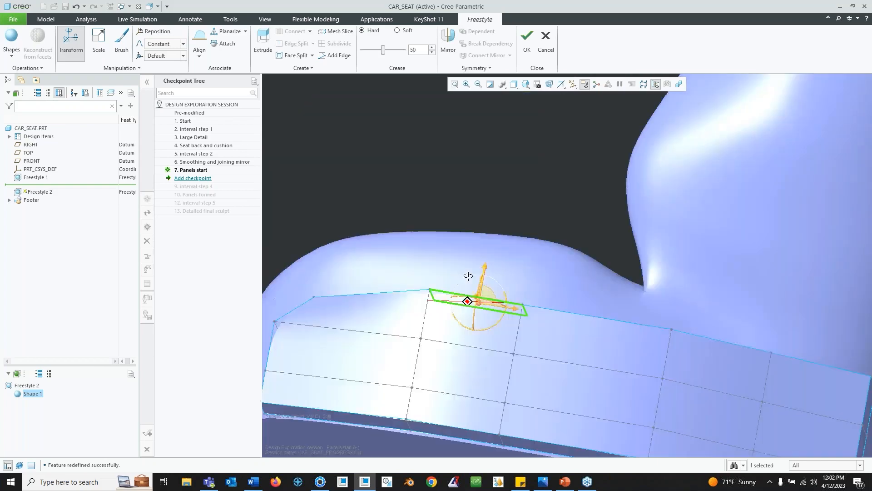
pyautogui.moveTo(483, 269); pyautogui.dragTo(487, 240)
pyautogui.moveTo(495, 235)
pyautogui.mouseDown(button='middle')
pyautogui.moveTo(478, 281)
pyautogui.moveTo(491, 264)
pyautogui.moveTo(527, 255)
pyautogui.moveTo(493, 233)
pyautogui.mouseUp(button='middle')
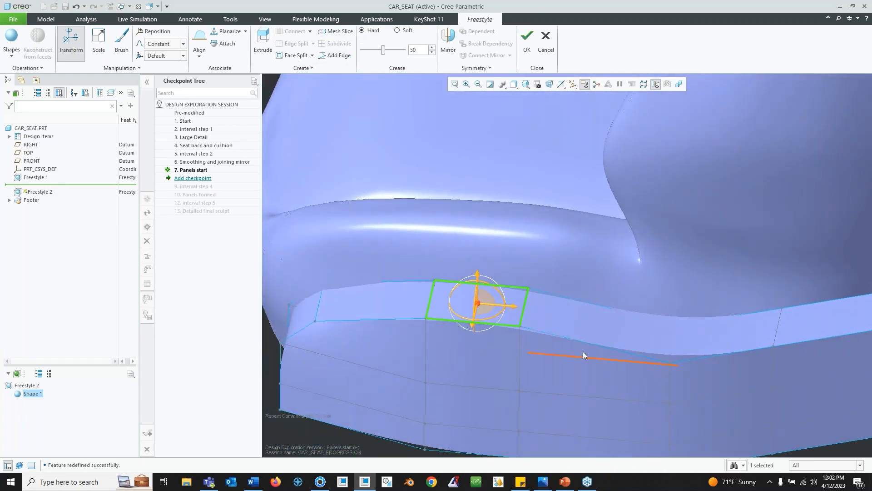
pyautogui.scroll(3, 562, 329)
pyautogui.keyDown('shift'); pyautogui.moveTo(573, 320); pyautogui.dragTo(513, 334, button='middle'); pyautogui.keyUp('shift')
pyautogui.moveTo(517, 308); pyautogui.dragTo(491, 336, button='middle')
pyautogui.moveTo(527, 315); pyautogui.dragTo(749, 389, button='middle')
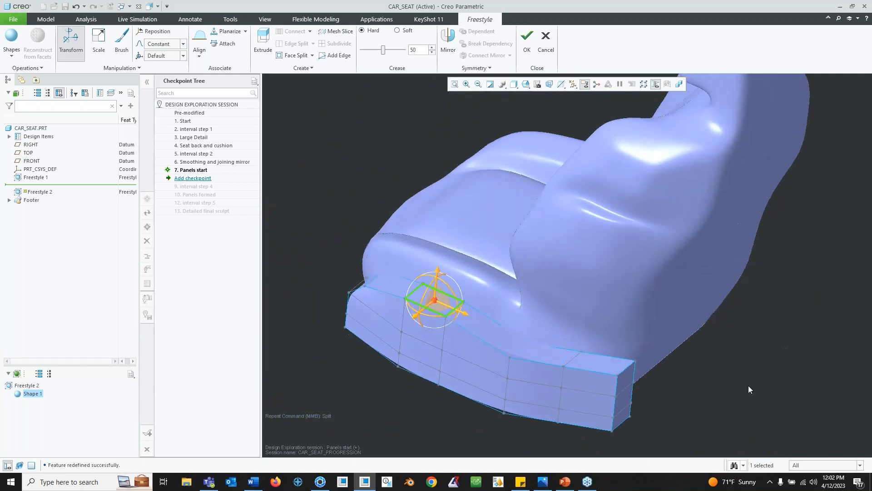
# - Reposition the footer cage's front corner vertices by dragging them with the manipulator
pyautogui.click(625, 370)
pyautogui.moveTo(625, 370); pyautogui.dragTo(665, 382, button='middle')
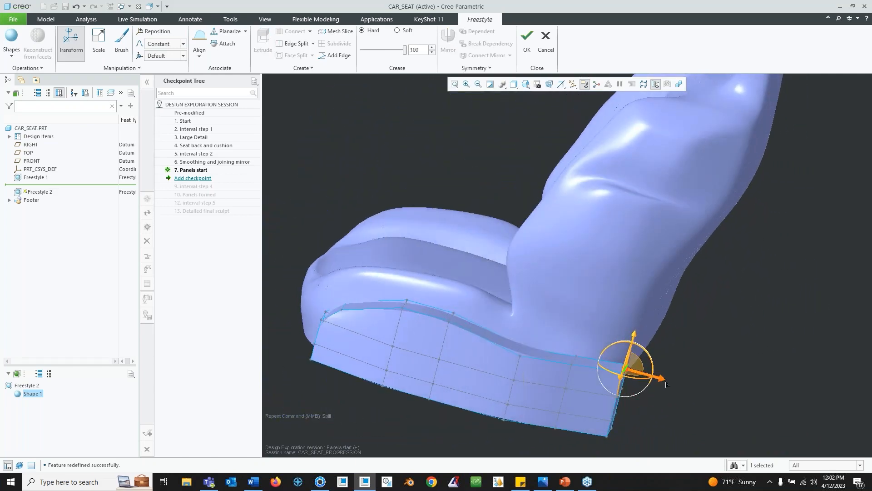
pyautogui.moveTo(620, 359); pyautogui.dragTo(577, 352, button='middle')
pyautogui.click(353, 420)
pyautogui.moveTo(350, 419); pyautogui.dragTo(350, 414, button='middle')
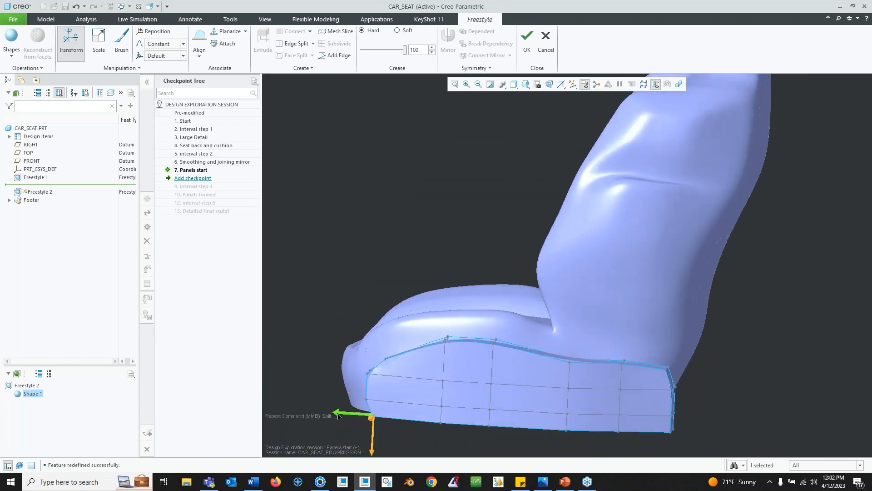
pyautogui.moveTo(435, 368)
pyautogui.mouseDown(button='middle')
pyautogui.moveTo(458, 414)
pyautogui.moveTo(443, 383)
pyautogui.mouseUp(button='middle')
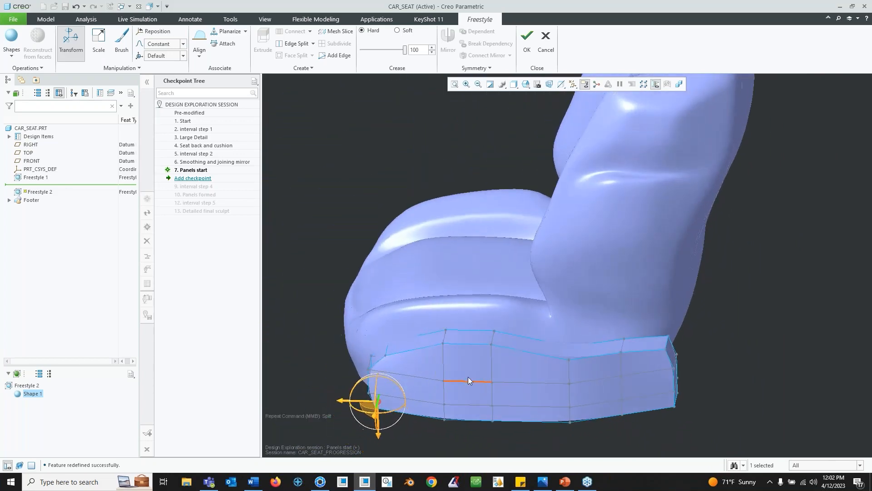
pyautogui.moveTo(467, 295); pyautogui.dragTo(507, 328, button='middle')
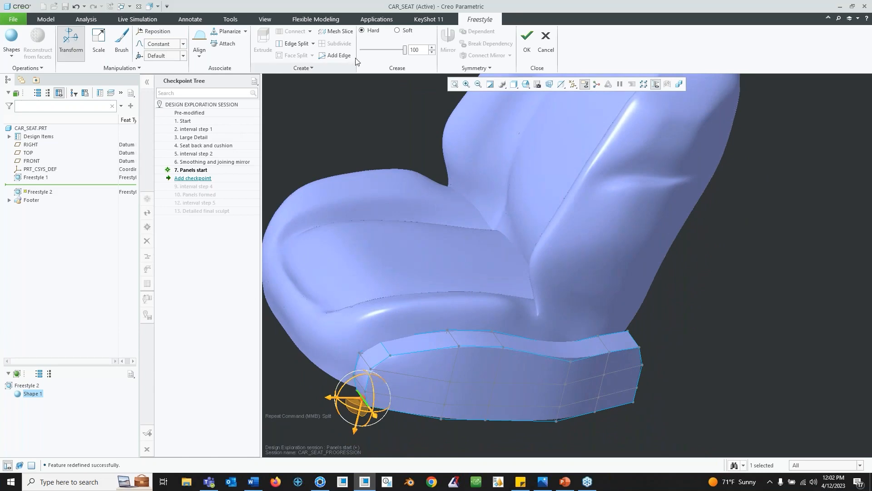
# - Select the chain of edges running along the footer cage's upper rim
pyautogui.click(571, 355)
pyautogui.moveTo(570, 361); pyautogui.dragTo(579, 403, button='middle')
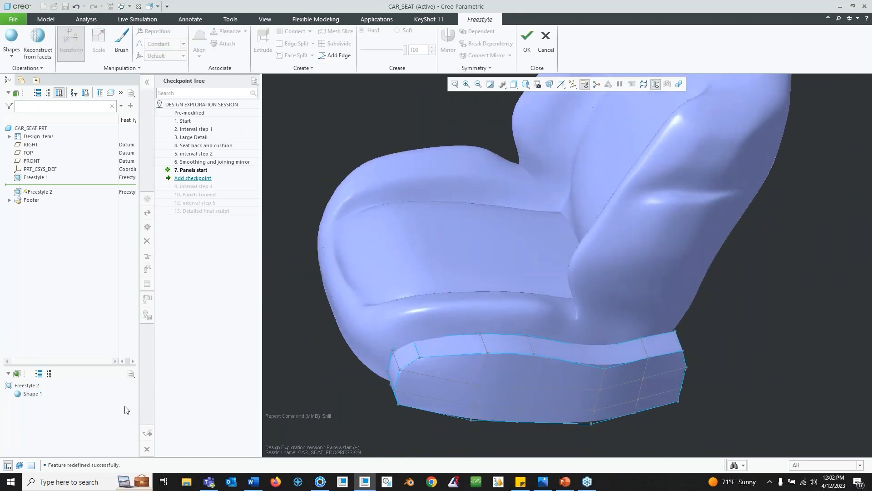
pyautogui.moveTo(480, 361); pyautogui.dragTo(386, 362, button='middle')
pyautogui.click(393, 355)
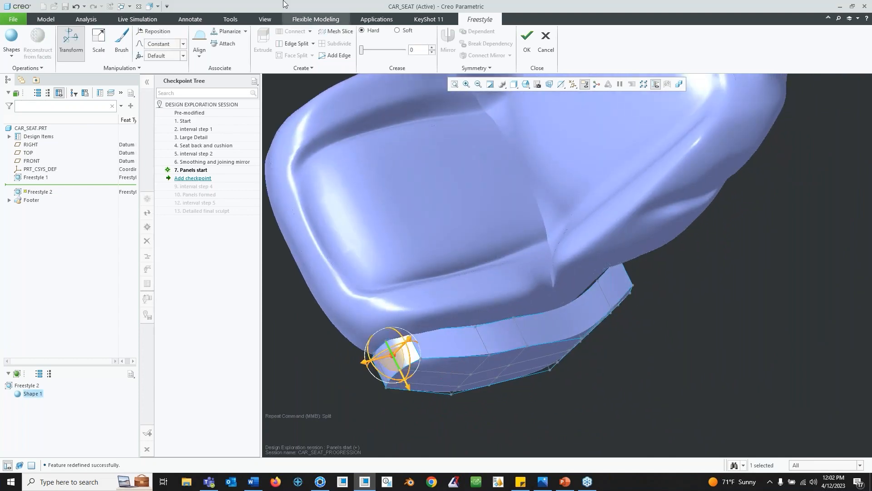
pyautogui.moveTo(522, 341); pyautogui.dragTo(432, 353, button='middle')
pyautogui.scroll(3, 420, 358)
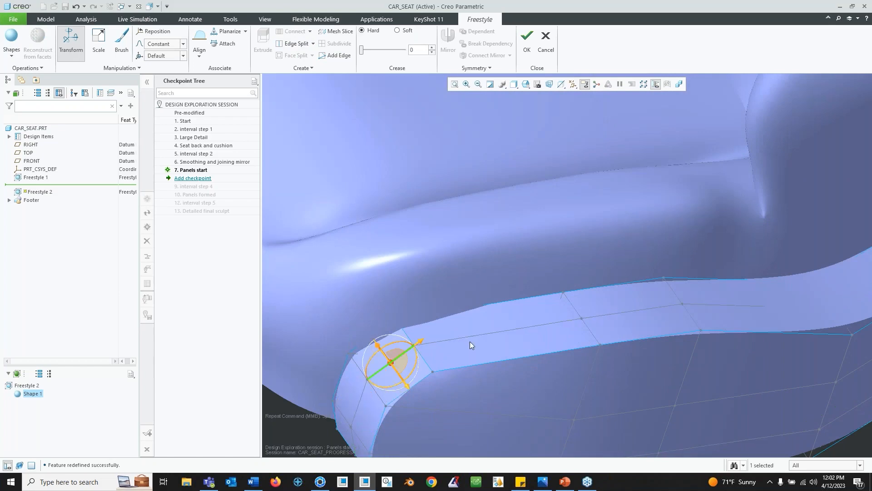
pyautogui.click(529, 325)
pyautogui.keyDown('ctrl'); pyautogui.click(741, 302); pyautogui.keyUp('ctrl')
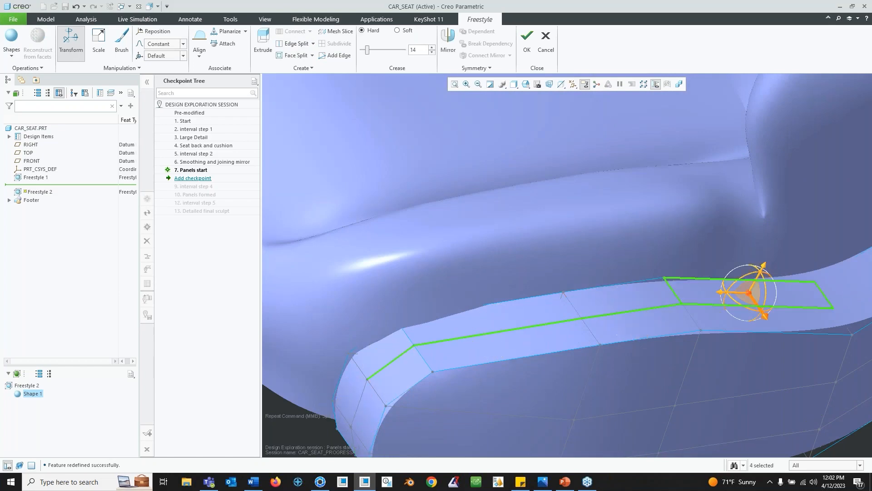
pyautogui.keyDown('ctrl'); pyautogui.click(791, 308); pyautogui.keyUp('ctrl')
pyautogui.keyDown('ctrl'); pyautogui.click(792, 287); pyautogui.keyUp('ctrl')
pyautogui.moveTo(801, 308); pyautogui.dragTo(622, 286, button='middle')
pyautogui.keyDown('ctrl'); pyautogui.click(854, 299); pyautogui.keyUp('ctrl')
pyautogui.keyDown('ctrl'); pyautogui.click(704, 339); pyautogui.keyUp('ctrl')
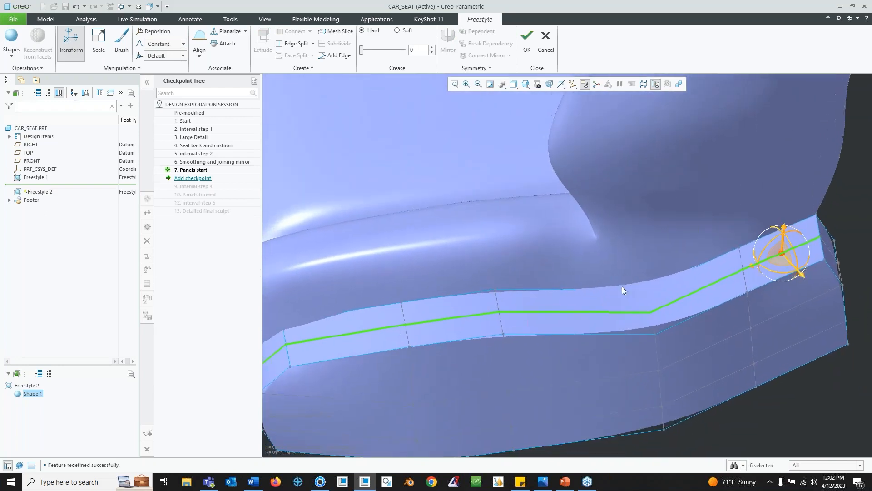
# - Relocate the manipulator onto the rim, lift the selected top edges, and accept the Freestyle 2 edit
pyautogui.rightClick(785, 257)
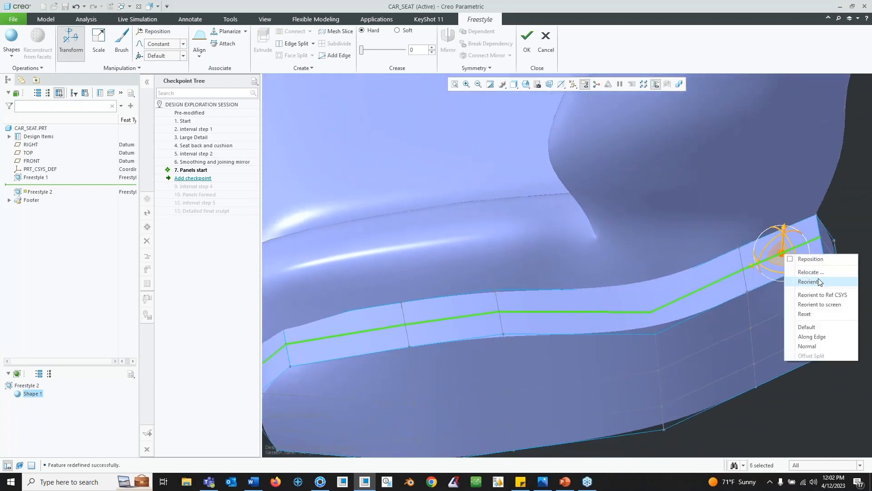
pyautogui.click(820, 271)
pyautogui.click(500, 312)
pyautogui.moveTo(501, 311); pyautogui.dragTo(515, 268, button='middle')
pyautogui.scroll(-2, 495, 289)
pyautogui.scroll(4, 496, 289)
pyautogui.moveTo(503, 265); pyautogui.dragTo(507, 250)
pyautogui.moveTo(514, 271); pyautogui.dragTo(450, 314, button='middle')
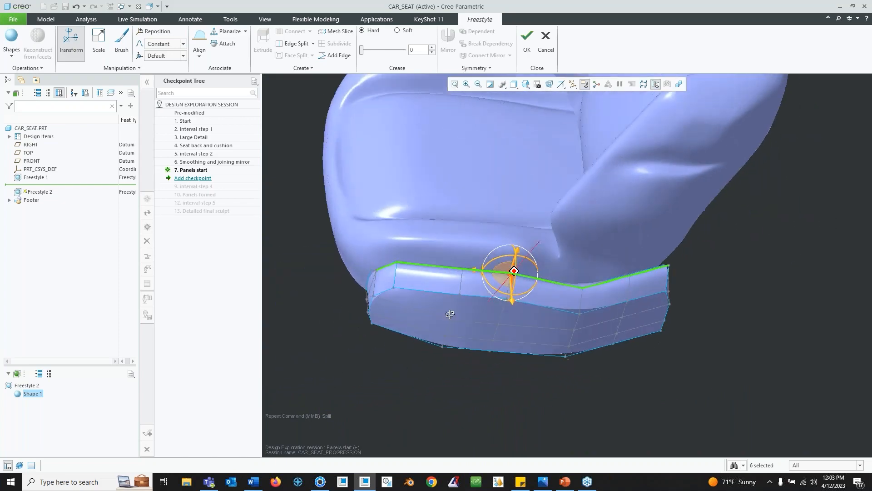
pyautogui.click(526, 38)
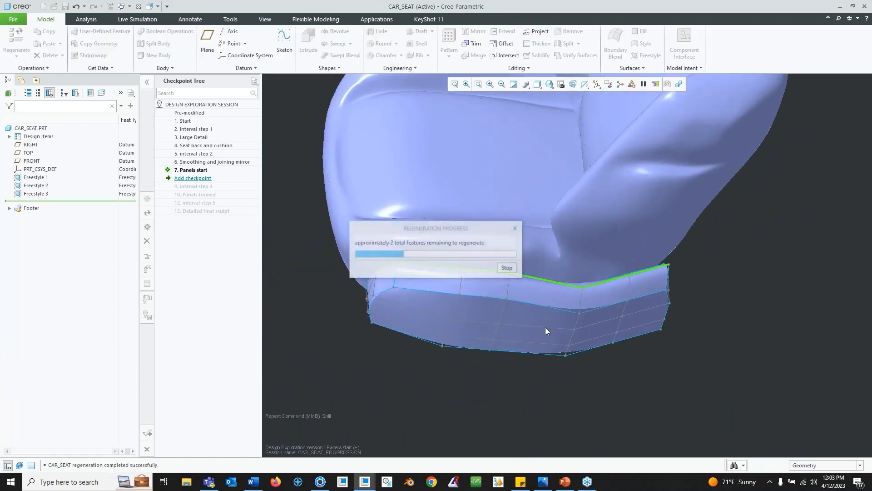
# - Undo the Freestyle 2 footer panel redefinition
pyautogui.moveTo(560, 336); pyautogui.dragTo(492, 273, button='middle')
pyautogui.hotkey('ctrl', 'z')
pyautogui.moveTo(520, 318); pyautogui.dragTo(470, 320, button='middle')
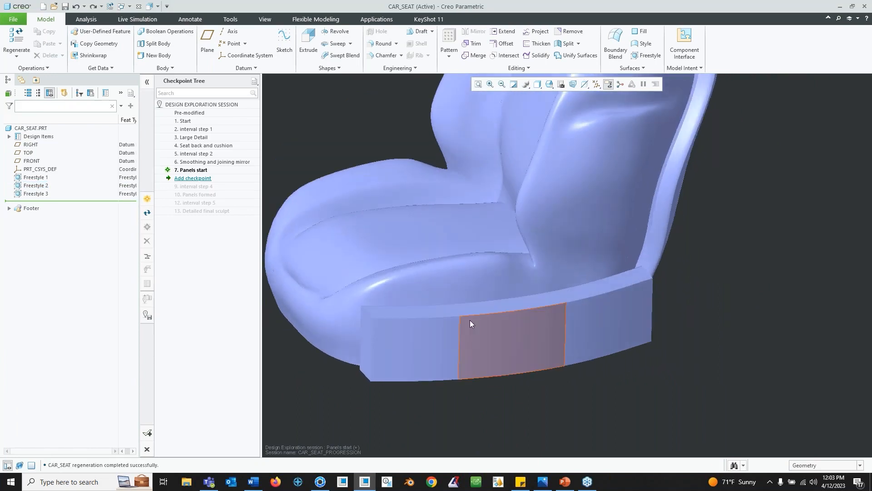
# - Activate the 10. Panels formed checkpoint and accept discarding the unsaved modifications
pyautogui.rightClick(200, 192)
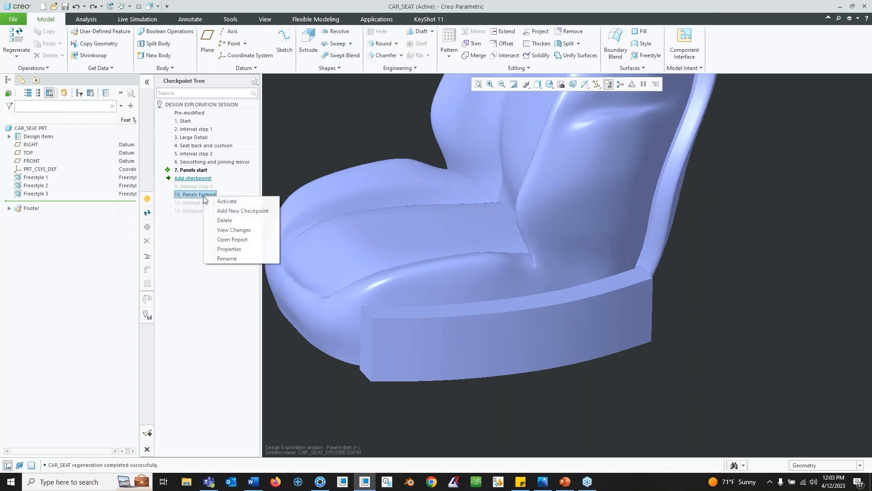
pyautogui.click(227, 202)
pyautogui.click(477, 268)
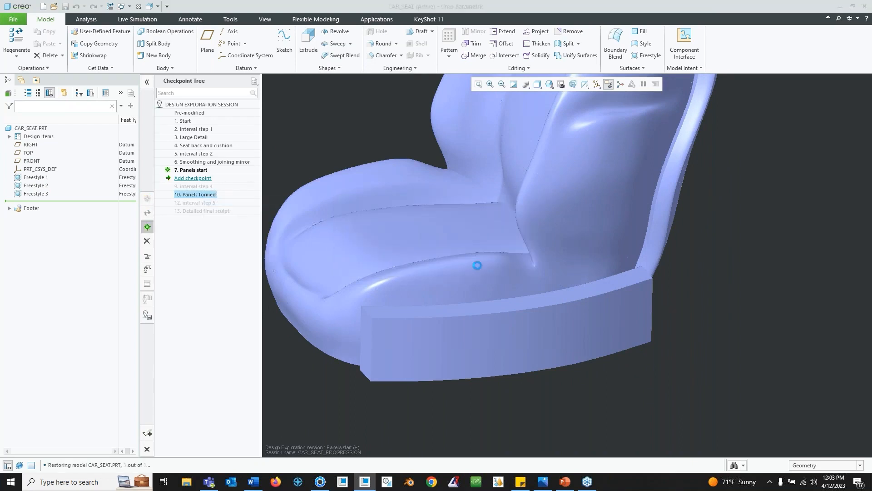
pyautogui.moveTo(590, 277)
pyautogui.mouseDown(button='middle')
pyautogui.moveTo(580, 312)
pyautogui.moveTo(608, 337)
pyautogui.moveTo(536, 356)
pyautogui.moveTo(563, 368)
pyautogui.mouseUp(button='middle')
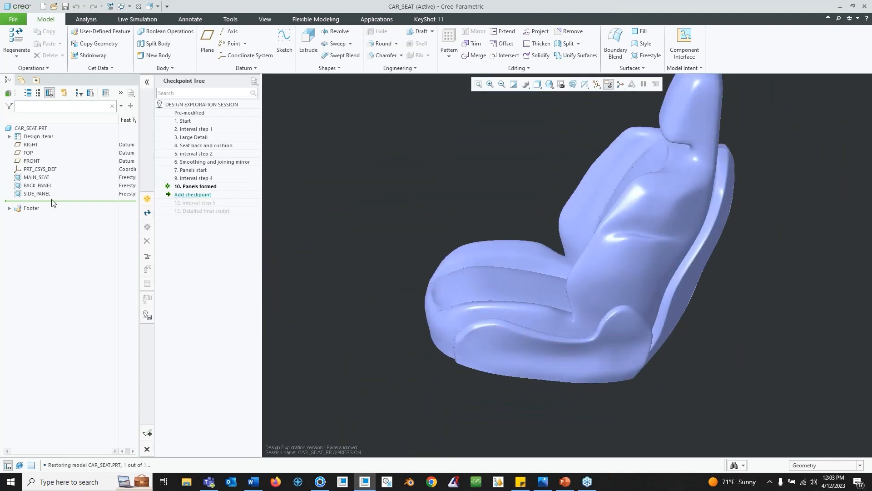
# - Edit the definition of SIDE_PANEL to inspect its control cage, then accept it unchanged
pyautogui.click(36, 194)
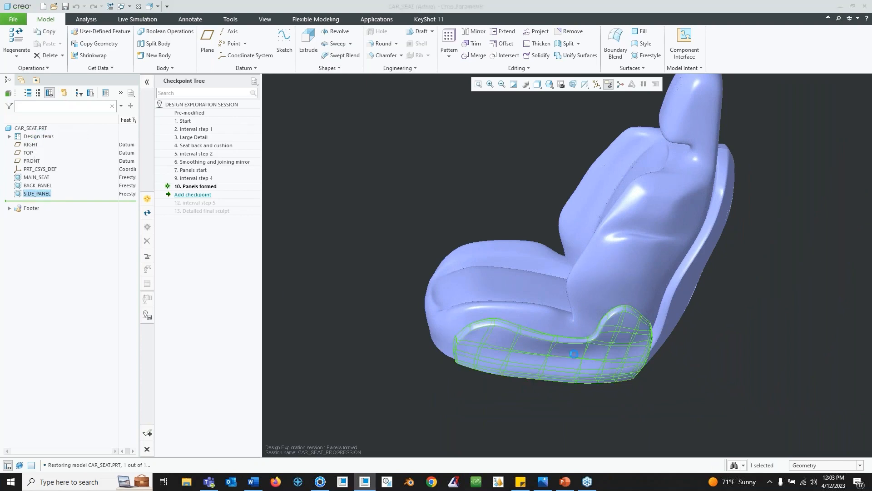
pyautogui.moveTo(588, 342)
pyautogui.mouseDown(button='middle')
pyautogui.moveTo(602, 357)
pyautogui.moveTo(588, 334)
pyautogui.mouseUp(button='middle')
pyautogui.scroll(-2, 589, 348)
pyautogui.moveTo(388, 335); pyautogui.dragTo(431, 325, button='middle')
pyautogui.moveTo(523, 316)
pyautogui.mouseDown(button='middle')
pyautogui.moveTo(481, 307)
pyautogui.moveTo(452, 316)
pyautogui.mouseUp(button='middle')
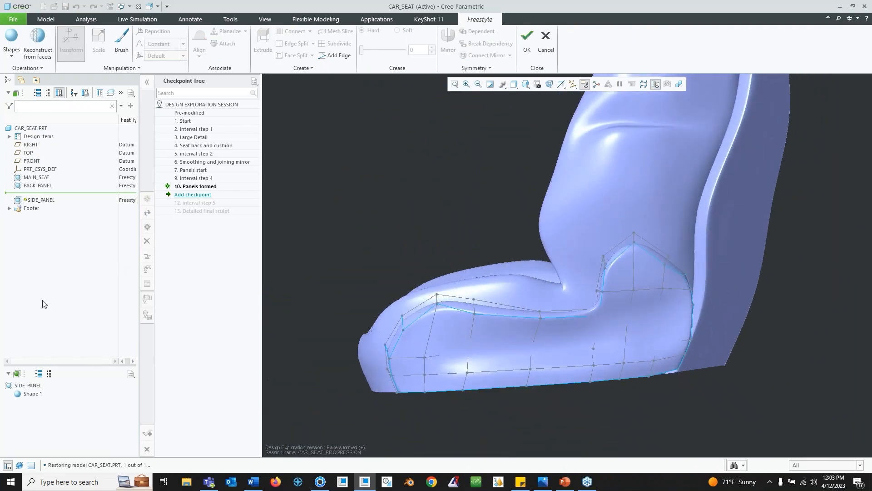
pyautogui.click(31, 393)
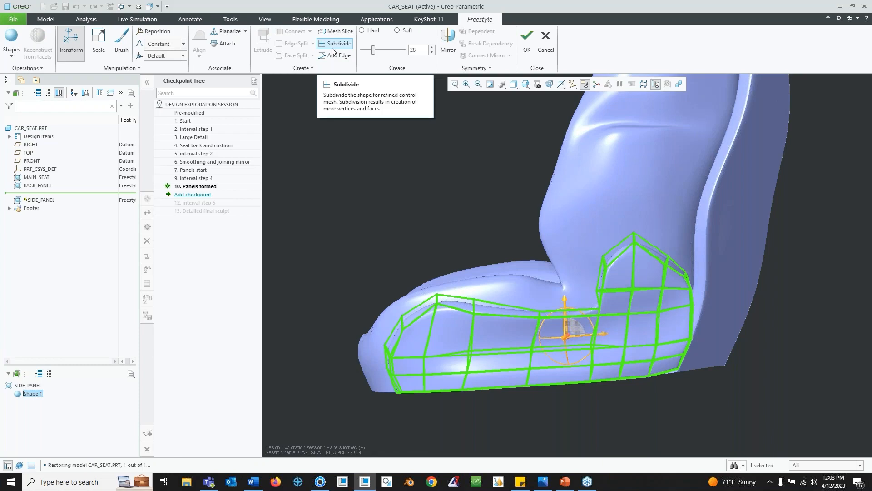
pyautogui.moveTo(474, 172); pyautogui.dragTo(562, 257, button='middle')
pyautogui.click(763, 268)
pyautogui.moveTo(588, 296)
pyautogui.mouseDown(button='middle')
pyautogui.moveTo(656, 288)
pyautogui.moveTo(541, 284)
pyautogui.moveTo(551, 304)
pyautogui.moveTo(525, 315)
pyautogui.moveTo(604, 287)
pyautogui.mouseUp(button='middle')
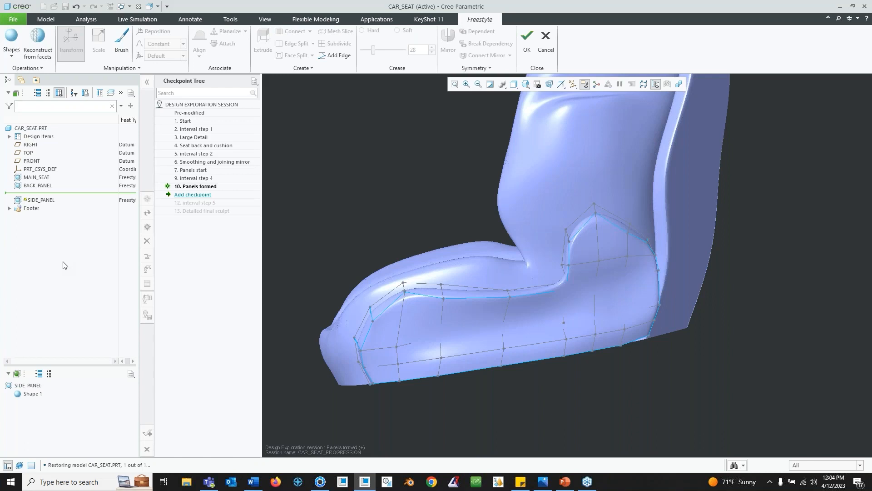
pyautogui.click(525, 49)
# - Orbit around the Panels formed model to examine the seat and its side panels
pyautogui.click(449, 257)
pyautogui.moveTo(732, 248); pyautogui.dragTo(567, 276, button='middle')
pyautogui.moveTo(527, 255)
pyautogui.mouseDown(button='middle')
pyautogui.moveTo(558, 269)
pyautogui.moveTo(514, 286)
pyautogui.moveTo(555, 284)
pyautogui.mouseUp(button='middle')
pyautogui.moveTo(496, 235)
pyautogui.keyDown('shift'); pyautogui.mouseDown(button='middle')
pyautogui.moveTo(556, 326)
pyautogui.moveTo(524, 278)
pyautogui.moveTo(493, 297)
pyautogui.moveTo(529, 277)
pyautogui.moveTo(555, 288)
pyautogui.moveTo(563, 332)
pyautogui.mouseUp(button='middle'); pyautogui.keyUp('shift')
pyautogui.scroll(3, 556, 327)
pyautogui.scroll(-2, 530, 277)
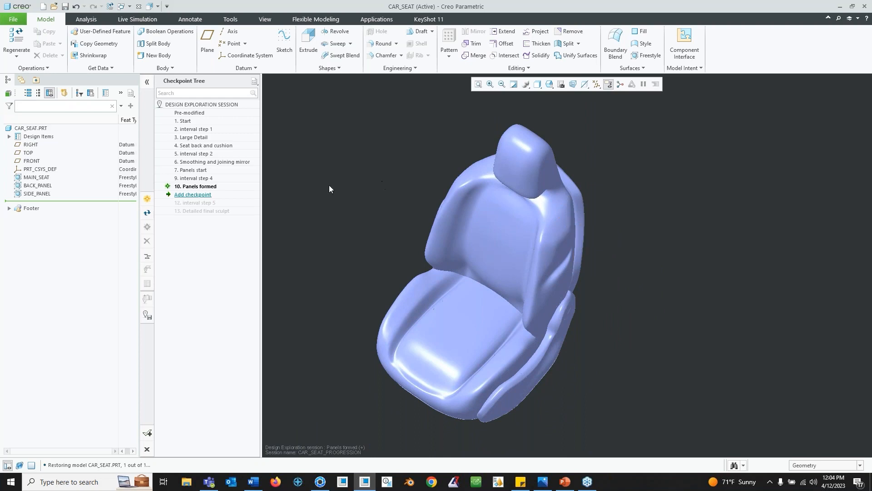
# - Activate the 13. Detailed final sculpt checkpoint and accept discarding the unsaved modifications
pyautogui.click(205, 211)
pyautogui.rightClick(205, 211)
pyautogui.click(247, 219)
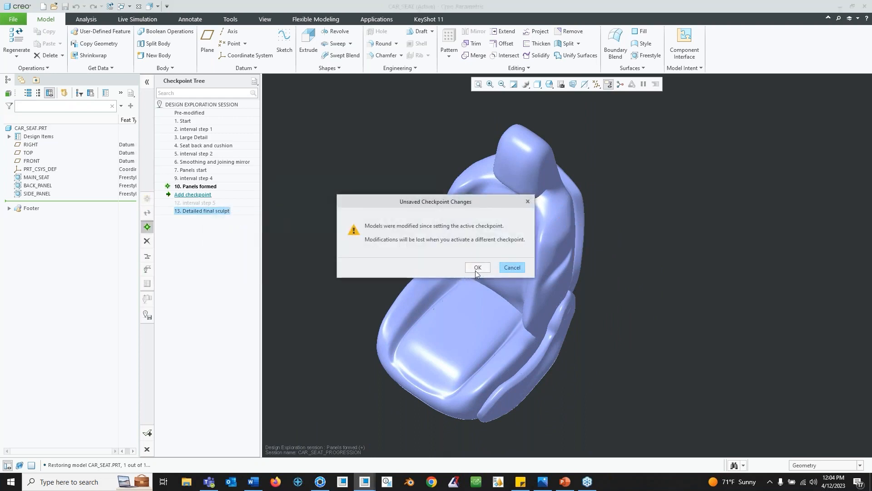
pyautogui.click(476, 268)
# - Open the MAIN_SEAT Freestyle feature for editing to inspect its control cage, then cancel out without changes
pyautogui.moveTo(558, 292)
pyautogui.mouseDown(button='middle')
pyautogui.moveTo(579, 283)
pyautogui.moveTo(558, 263)
pyautogui.mouseUp(button='middle')
pyautogui.moveTo(552, 233)
pyautogui.mouseDown(button='middle')
pyautogui.moveTo(551, 255)
pyautogui.moveTo(549, 244)
pyautogui.moveTo(537, 253)
pyautogui.moveTo(549, 263)
pyautogui.moveTo(539, 255)
pyautogui.moveTo(544, 274)
pyautogui.moveTo(541, 218)
pyautogui.moveTo(490, 221)
pyautogui.mouseUp(button='middle')
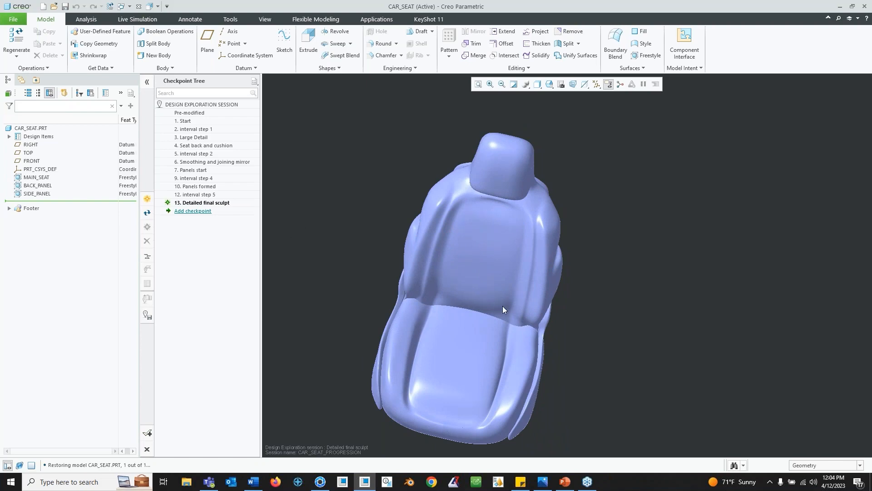
pyautogui.moveTo(503, 310); pyautogui.dragTo(476, 272, button='middle')
pyautogui.click(36, 178)
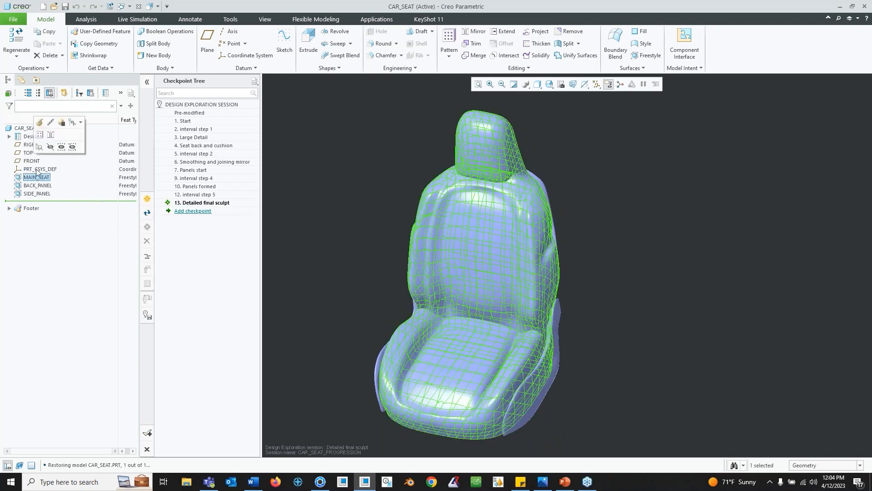
pyautogui.click(40, 122)
pyautogui.moveTo(487, 273); pyautogui.dragTo(520, 259, button='middle')
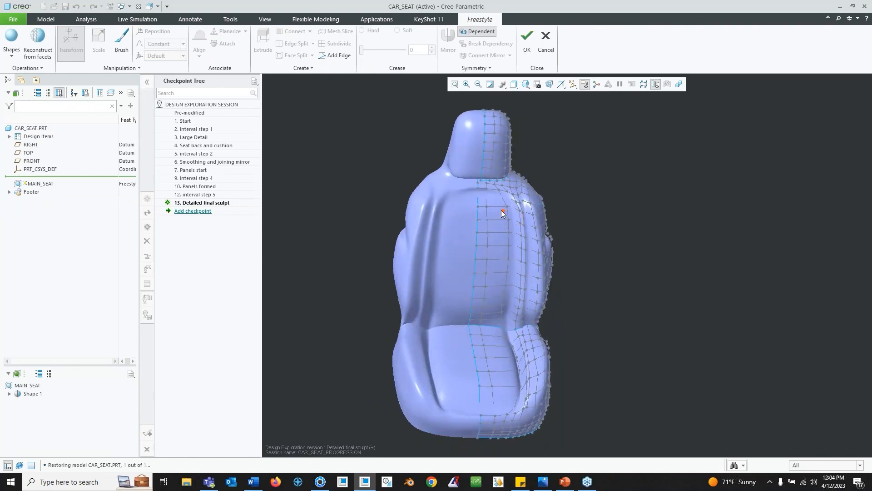
pyautogui.moveTo(526, 242)
pyautogui.mouseDown(button='middle')
pyautogui.moveTo(581, 236)
pyautogui.moveTo(553, 253)
pyautogui.moveTo(552, 222)
pyautogui.moveTo(540, 253)
pyautogui.moveTo(549, 272)
pyautogui.moveTo(532, 250)
pyautogui.moveTo(541, 246)
pyautogui.moveTo(517, 267)
pyautogui.mouseUp(button='middle')
pyautogui.scroll(-4, 548, 220)
pyautogui.scroll(2, 539, 254)
pyautogui.scroll(3, 523, 263)
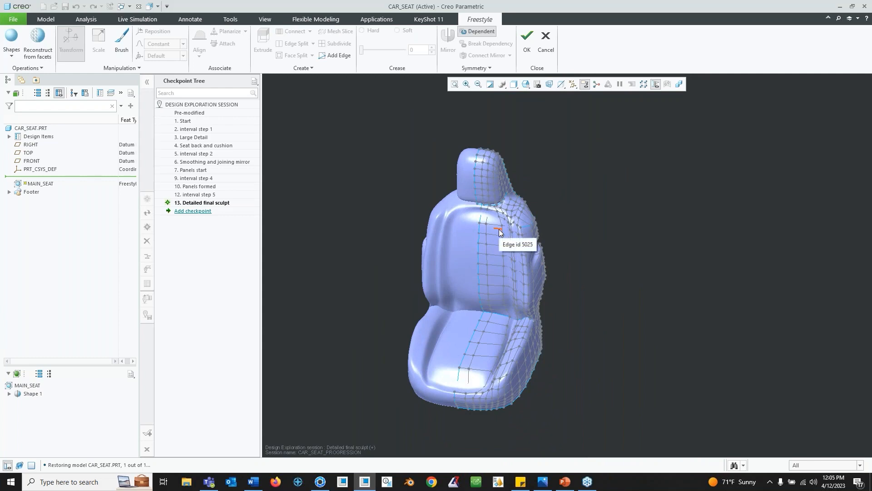
pyautogui.click(546, 43)
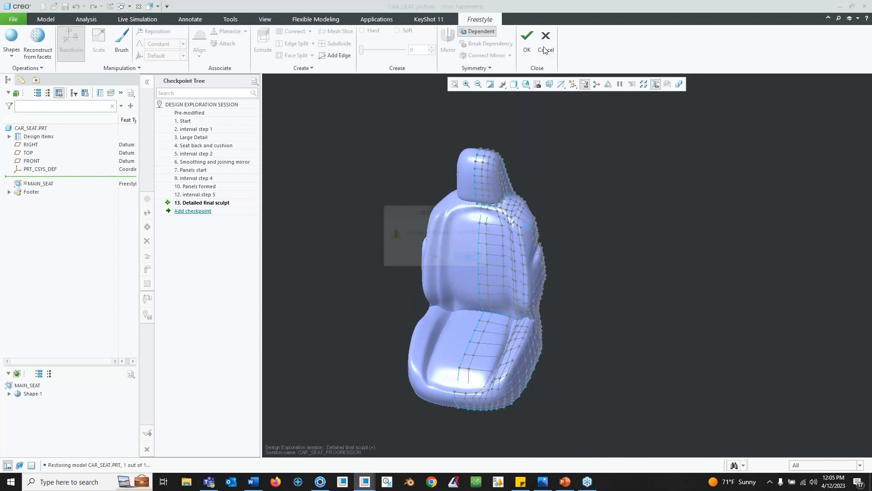
pyautogui.click(468, 260)
# - Orbit and zoom around the Detailed final sculpt model to examine the seat cushion, backrest and side panels
pyautogui.click(586, 262)
pyautogui.moveTo(584, 273); pyautogui.dragTo(523, 288, button='middle')
pyautogui.scroll(-3, 589, 347)
pyautogui.keyDown('shift'); pyautogui.moveTo(644, 267); pyautogui.dragTo(522, 322, button='middle'); pyautogui.keyUp('shift')
pyautogui.moveTo(544, 285); pyautogui.dragTo(552, 309, button='middle')
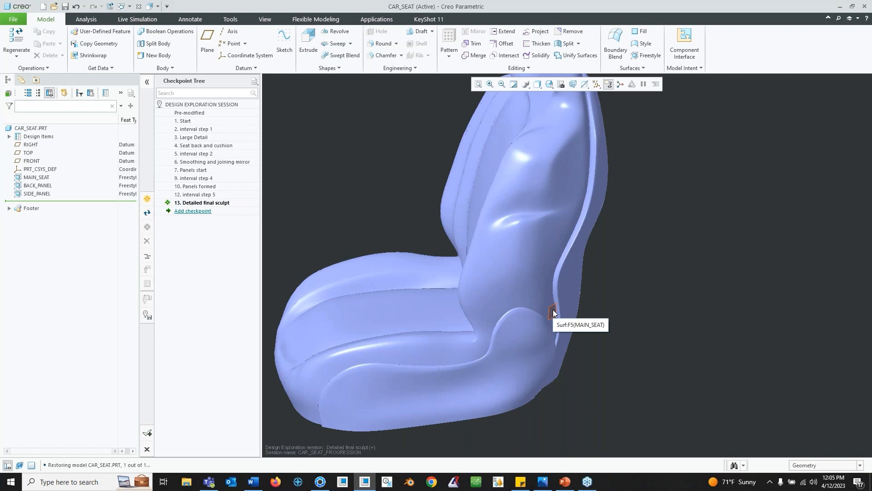
pyautogui.moveTo(552, 312); pyautogui.dragTo(515, 329, button='middle')
pyautogui.scroll(-5, 539, 317)
pyautogui.moveTo(571, 317); pyautogui.dragTo(523, 325, button='middle')
pyautogui.moveTo(459, 266); pyautogui.dragTo(502, 293, button='middle')
pyautogui.moveTo(449, 339); pyautogui.dragTo(504, 338, button='middle')
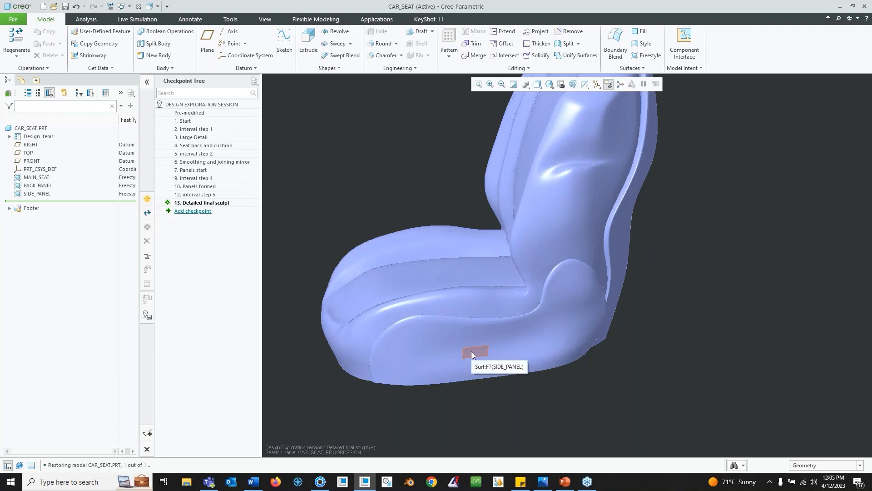
pyautogui.moveTo(447, 258)
pyautogui.mouseDown(button='middle')
pyautogui.moveTo(558, 284)
pyautogui.moveTo(555, 302)
pyautogui.moveTo(527, 306)
pyautogui.moveTo(357, 285)
pyautogui.moveTo(395, 329)
pyautogui.mouseUp(button='middle')
pyautogui.moveTo(597, 285); pyautogui.dragTo(472, 298, button='middle')
pyautogui.moveTo(519, 247); pyautogui.dragTo(435, 241, button='middle')
pyautogui.moveTo(676, 283)
pyautogui.mouseDown(button='middle')
pyautogui.moveTo(578, 327)
pyautogui.moveTo(558, 279)
pyautogui.moveTo(568, 275)
pyautogui.moveTo(545, 275)
pyautogui.mouseUp(button='middle')
pyautogui.moveTo(585, 243)
pyautogui.keyDown('shift'); pyautogui.mouseDown(button='middle')
pyautogui.moveTo(563, 277)
pyautogui.moveTo(589, 271)
pyautogui.moveTo(593, 257)
pyautogui.mouseUp(button='middle'); pyautogui.keyUp('shift')
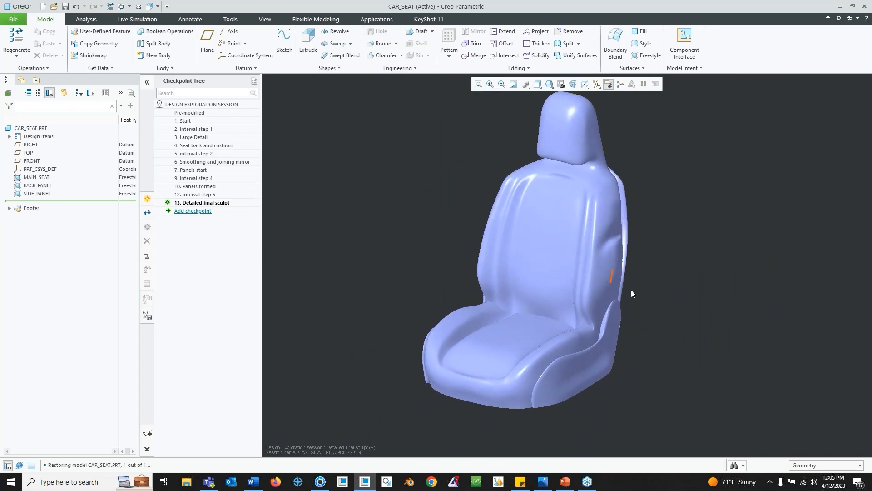
pyautogui.moveTo(530, 245)
pyautogui.mouseDown(button='middle')
pyautogui.moveTo(585, 249)
pyautogui.moveTo(510, 248)
pyautogui.mouseUp(button='middle')
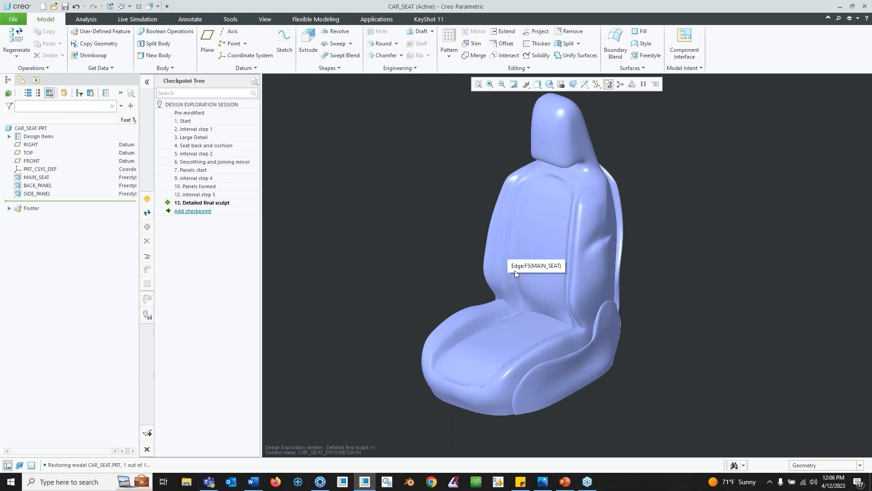
pyautogui.moveTo(550, 284)
pyautogui.mouseDown(button='middle')
pyautogui.moveTo(568, 274)
pyautogui.moveTo(514, 291)
pyautogui.moveTo(542, 276)
pyautogui.mouseUp(button='middle')
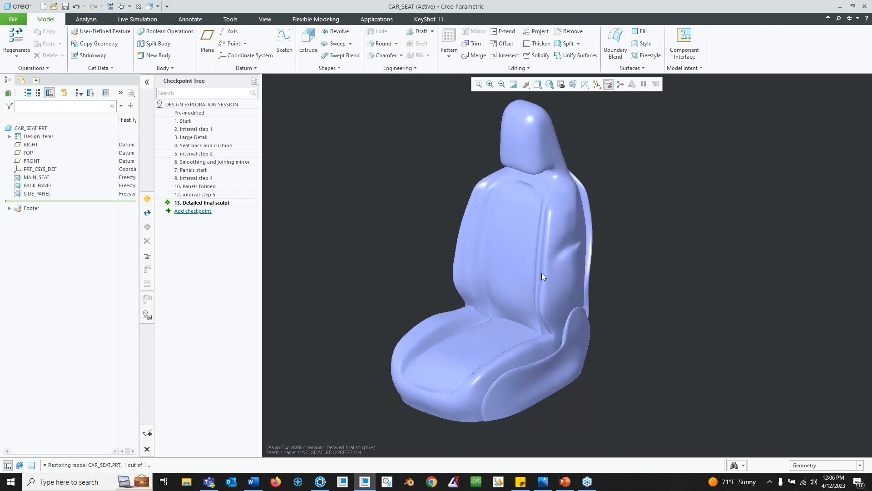
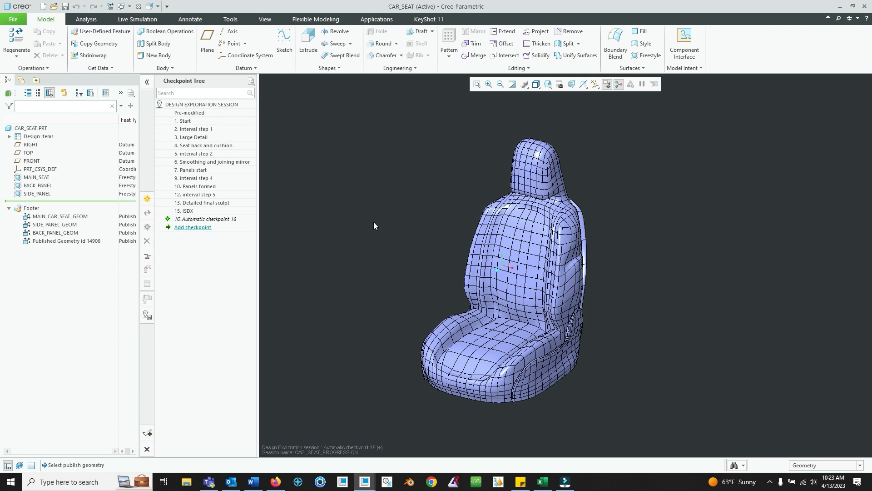
# - Orbit and zoom around the seat backrest and headrest with the MAIN_SEAT feature highlighted
pyautogui.moveTo(551, 220)
pyautogui.mouseDown(button='middle')
pyautogui.moveTo(565, 265)
pyautogui.moveTo(553, 216)
pyautogui.mouseUp(button='middle')
pyautogui.scroll(3, 531, 187)
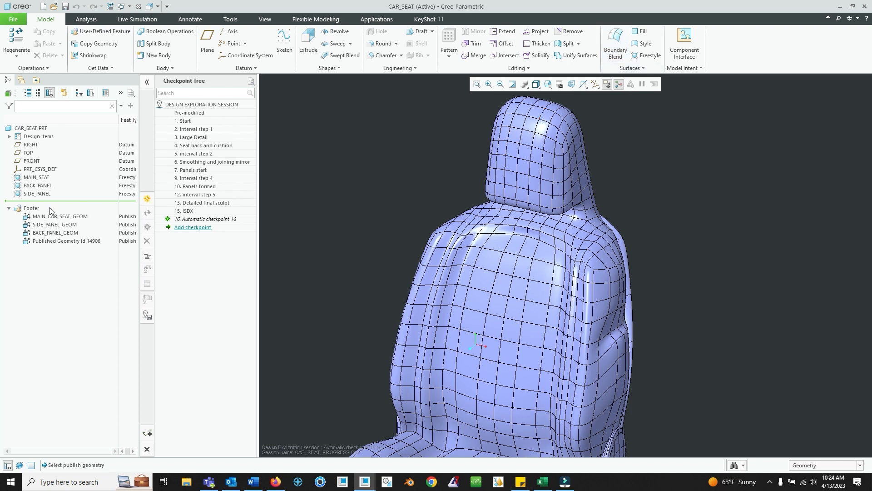
pyautogui.click(37, 177)
pyautogui.scroll(4, 536, 275)
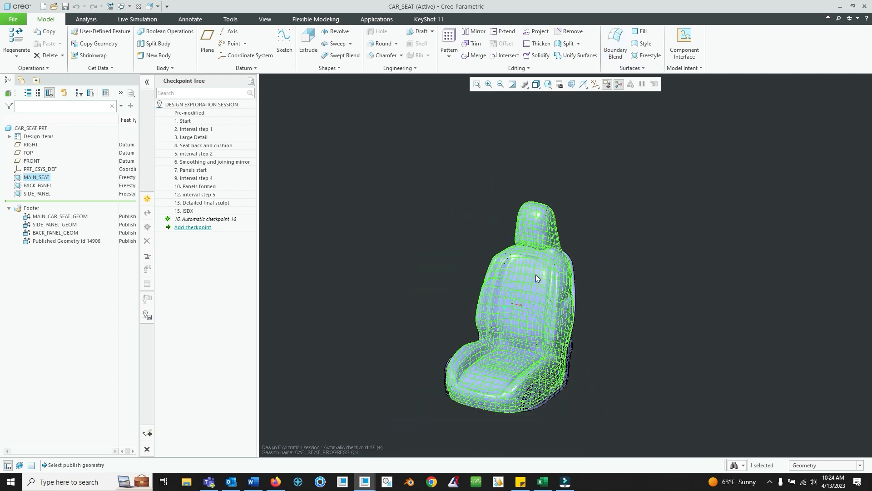
pyautogui.scroll(-2, 536, 274)
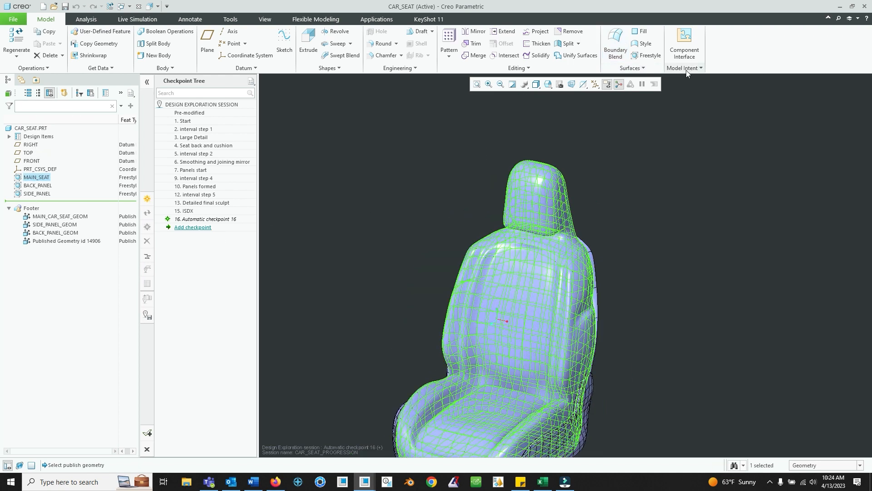
pyautogui.scroll(-3, 466, 209)
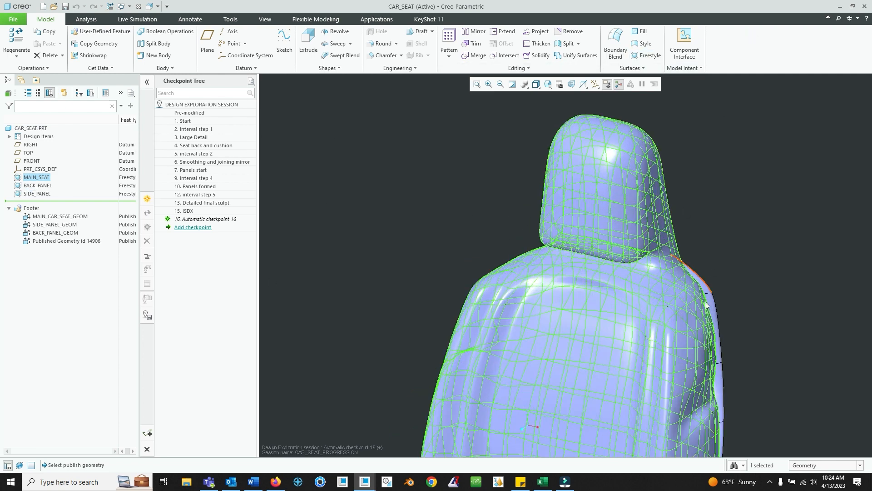
pyautogui.click(767, 162)
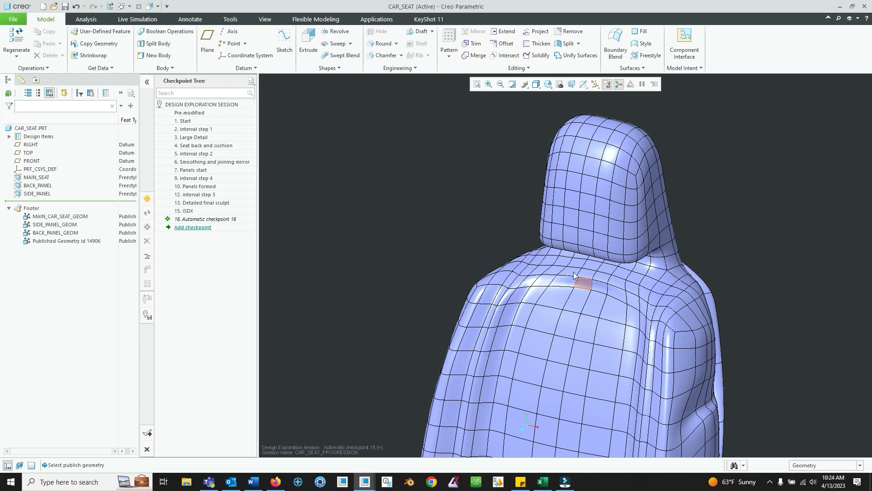
pyautogui.click(41, 178)
pyautogui.click(694, 68)
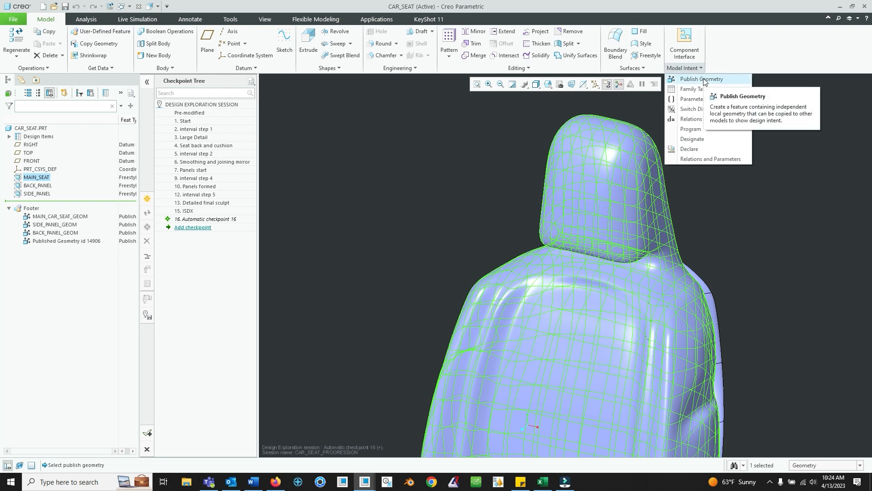
pyautogui.click(701, 79)
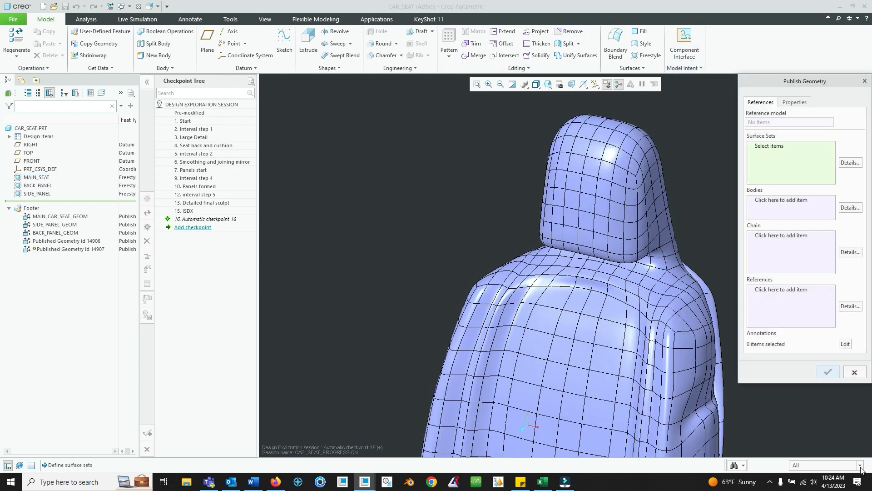
pyautogui.click(859, 465)
pyautogui.click(822, 425)
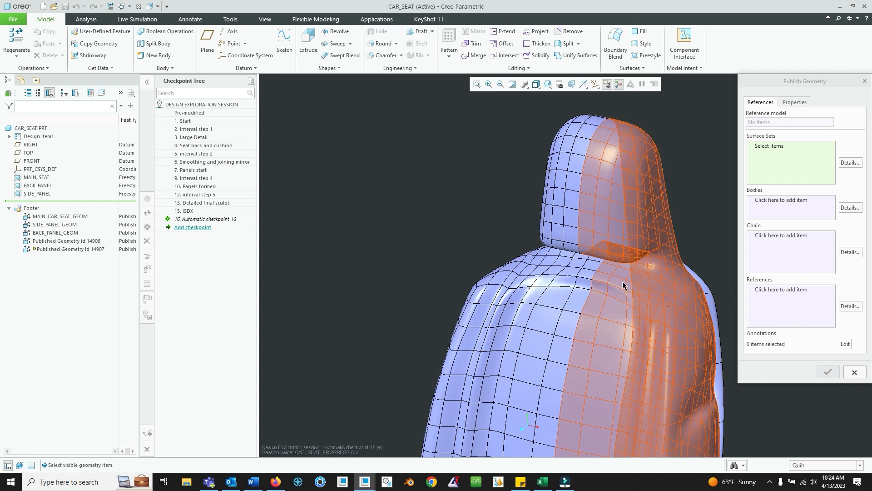
pyautogui.click(622, 285)
pyautogui.keyDown('ctrl'); pyautogui.click(569, 287); pyautogui.keyUp('ctrl')
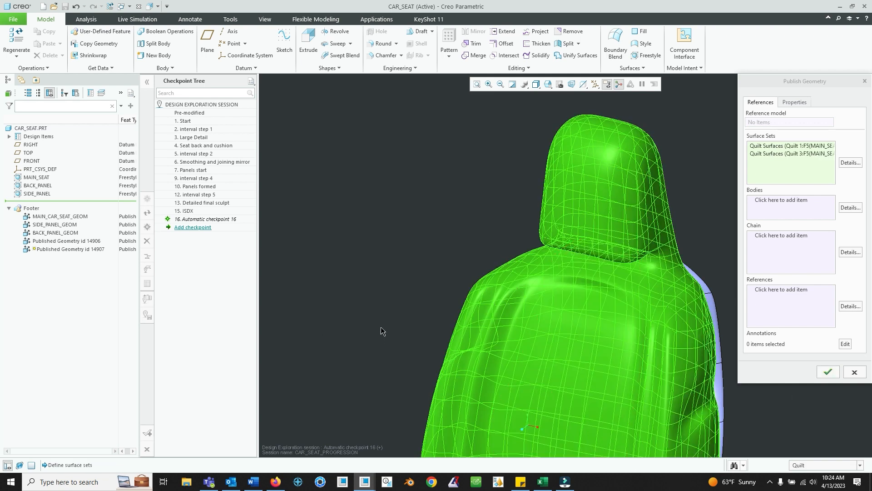
pyautogui.click(861, 375)
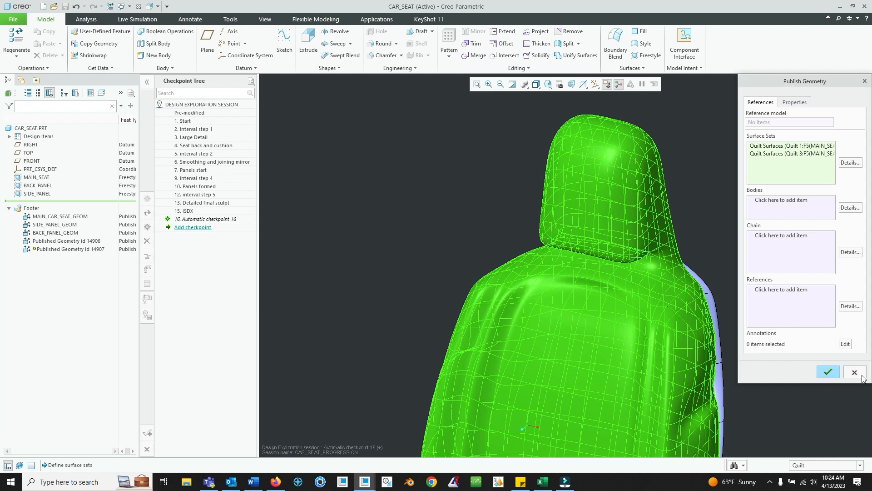
pyautogui.click(861, 376)
pyautogui.click(438, 258)
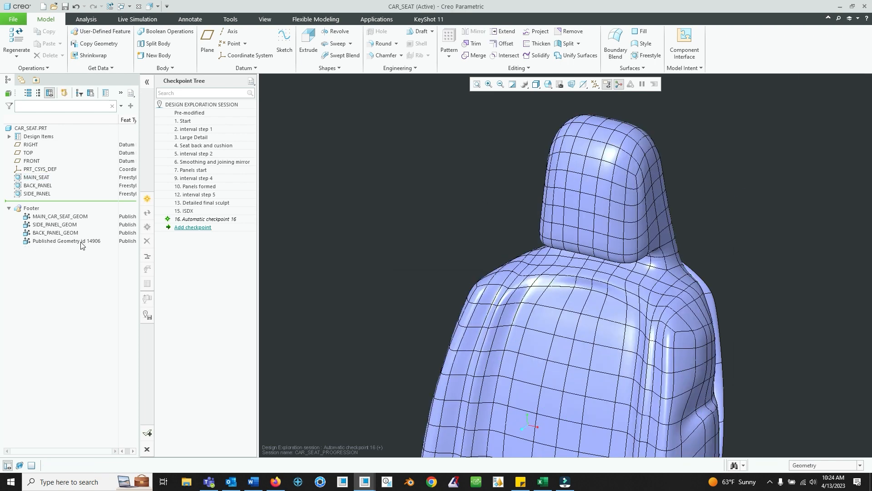
# - Switch to the MAIN_SEAT_ISDX.PRT model window
pyautogui.click(62, 245)
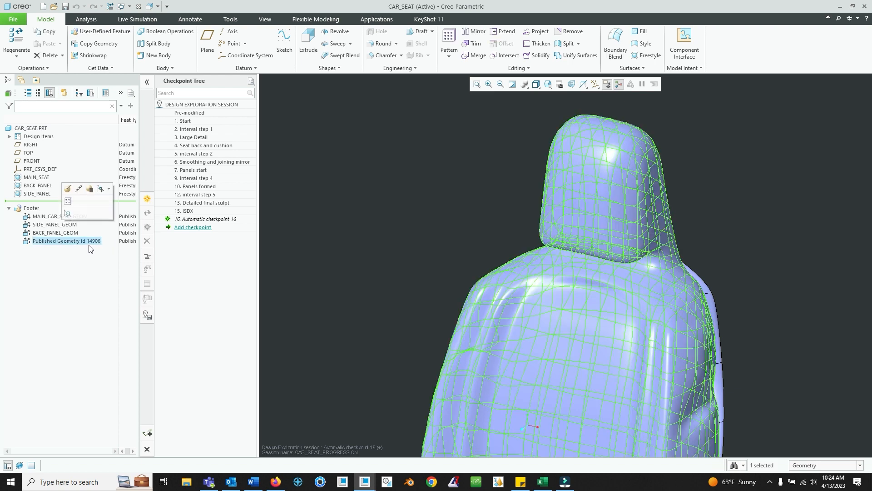
pyautogui.click(341, 195)
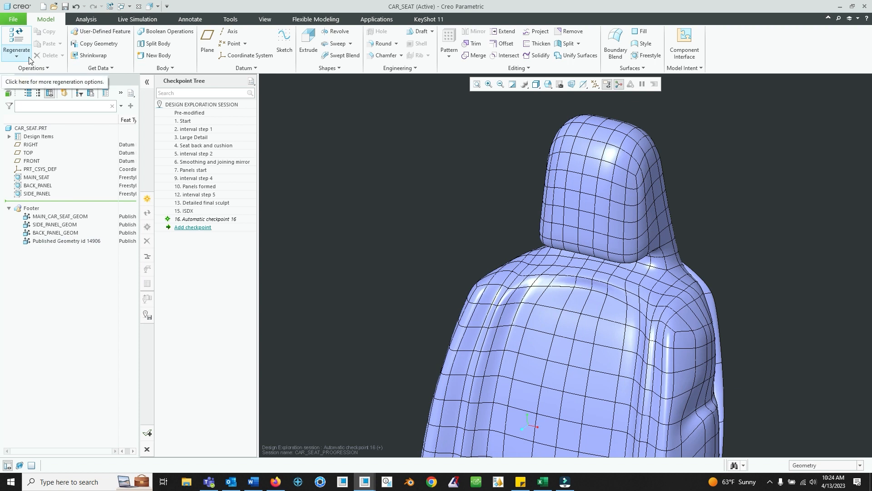
pyautogui.click(129, 6)
pyautogui.click(149, 28)
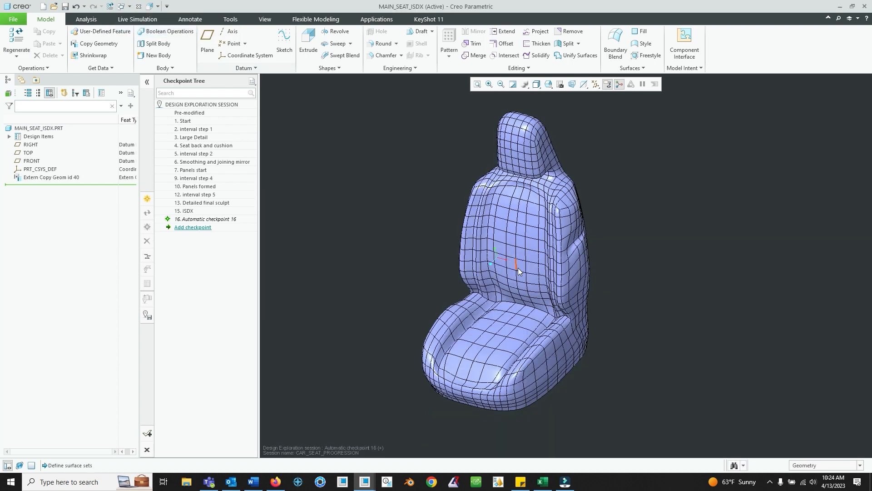
pyautogui.scroll(-2, 532, 261)
pyautogui.scroll(1, 532, 261)
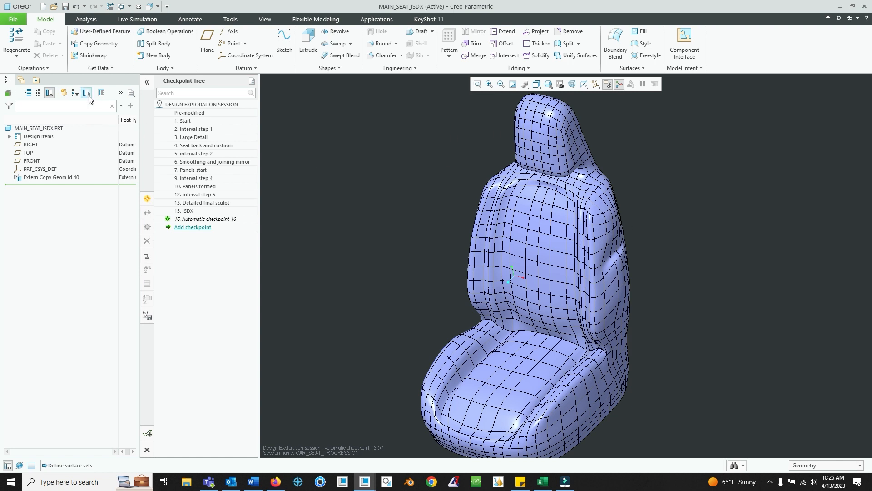
pyautogui.click(93, 46)
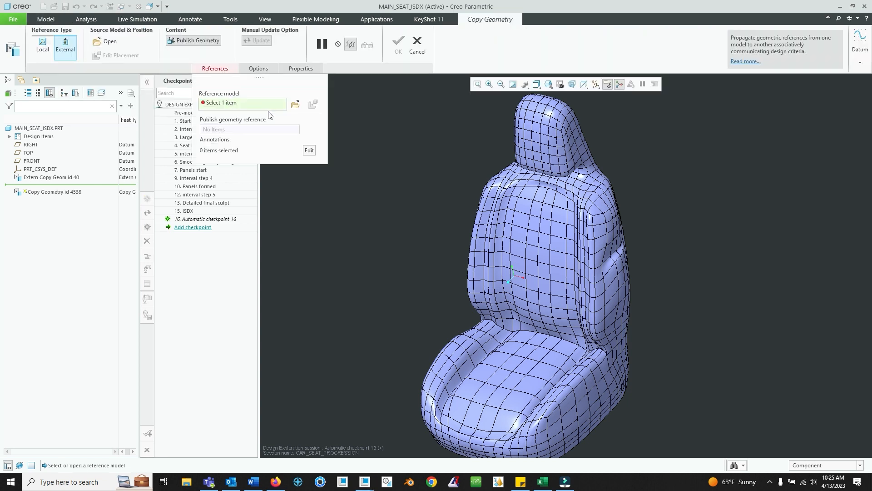
pyautogui.click(295, 105)
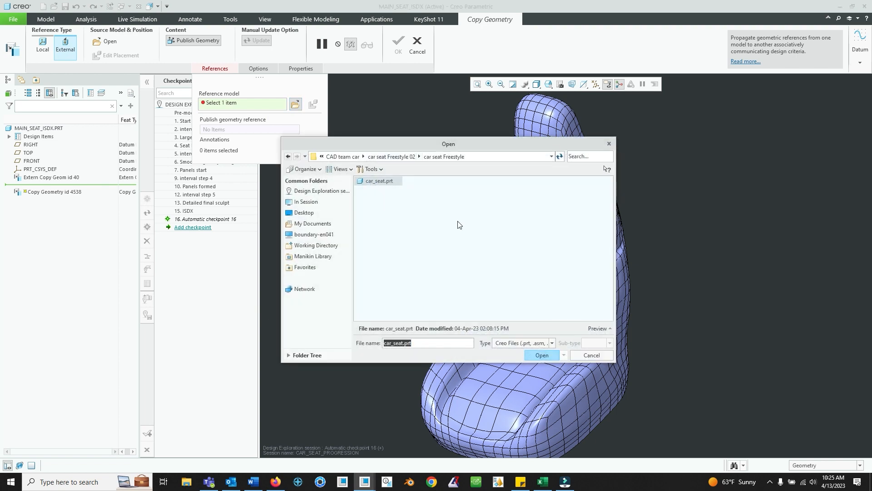
pyautogui.click(605, 355)
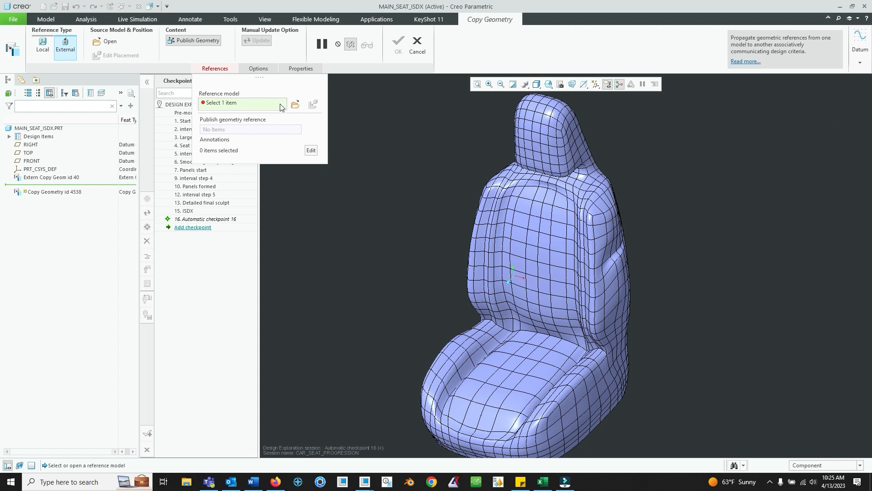
pyautogui.click(296, 105)
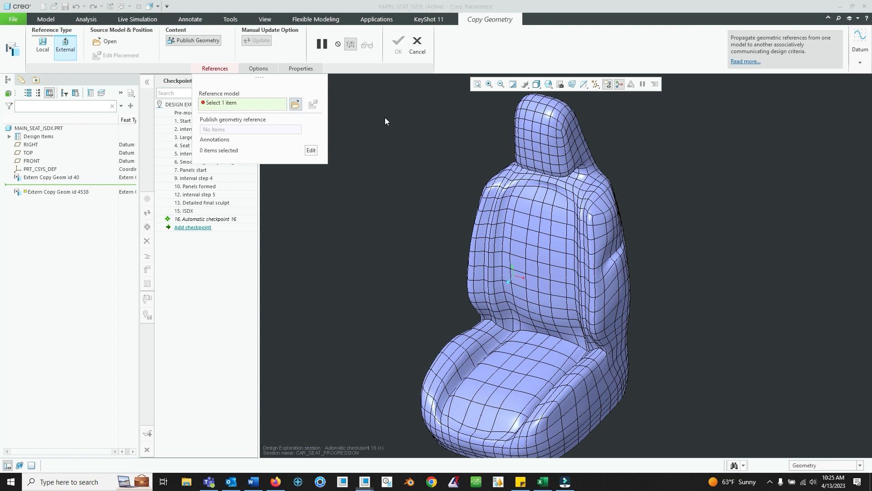
pyautogui.click(542, 352)
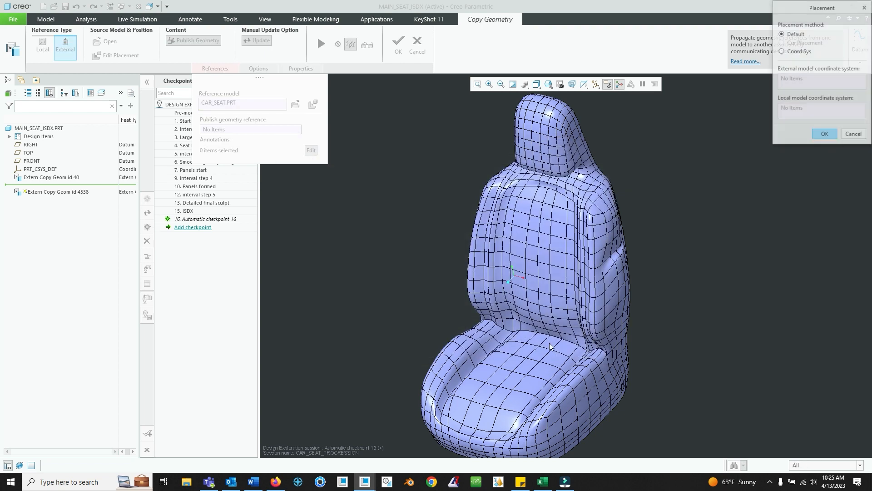
pyautogui.click(824, 134)
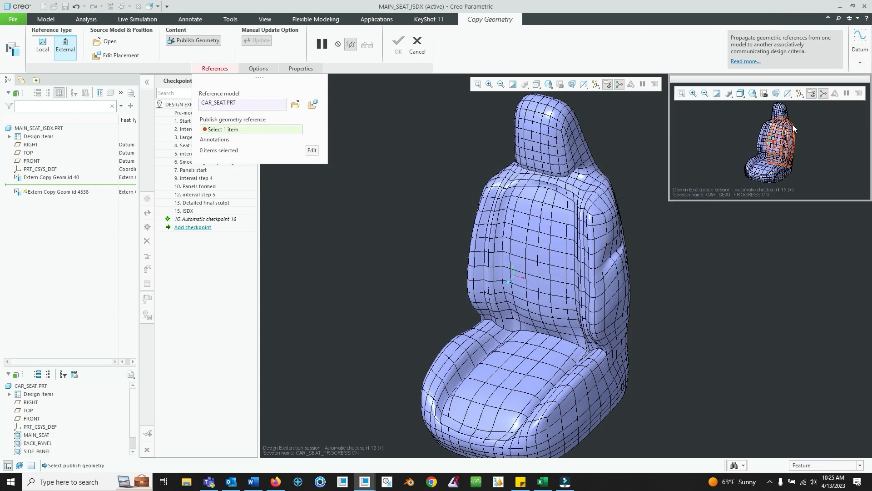
pyautogui.click(773, 135)
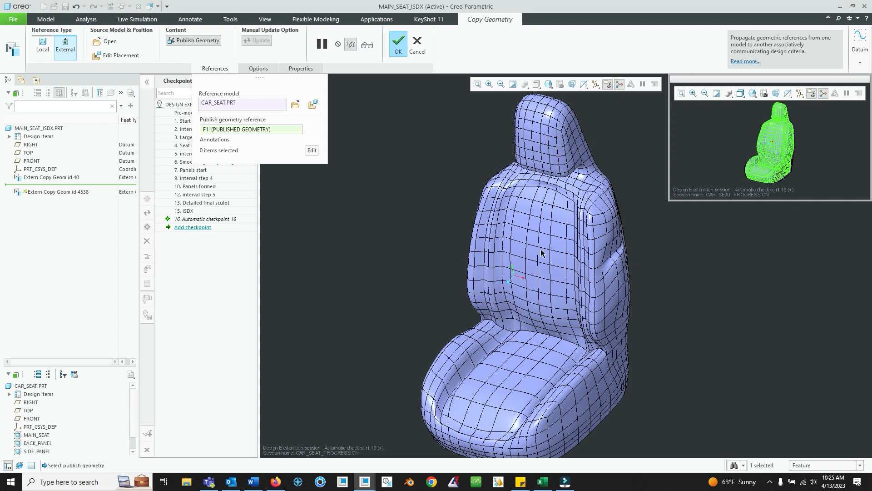
pyautogui.click(417, 47)
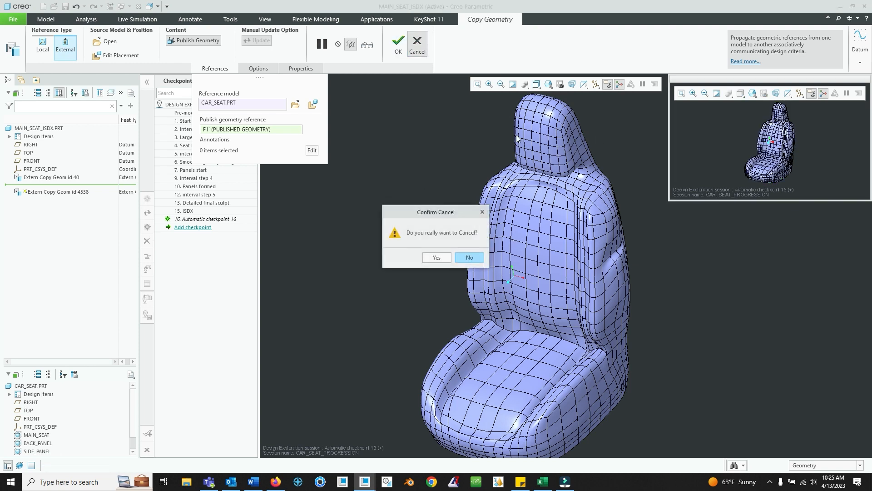
pyautogui.click(437, 256)
# - Start a Style feature in the MAIN_SEAT_ISDX part
pyautogui.moveTo(518, 249)
pyautogui.mouseDown(button='middle')
pyautogui.moveTo(565, 217)
pyautogui.moveTo(555, 207)
pyautogui.moveTo(573, 222)
pyautogui.moveTo(570, 206)
pyautogui.moveTo(575, 219)
pyautogui.mouseUp(button='middle')
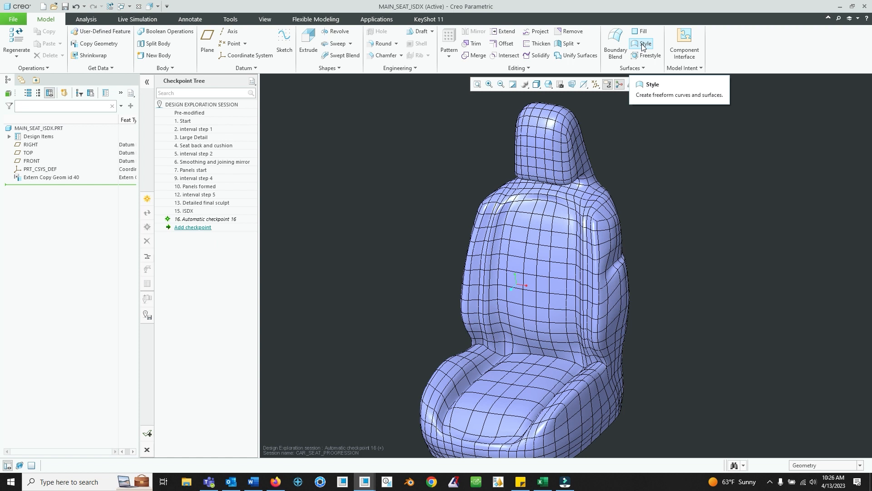
pyautogui.click(642, 45)
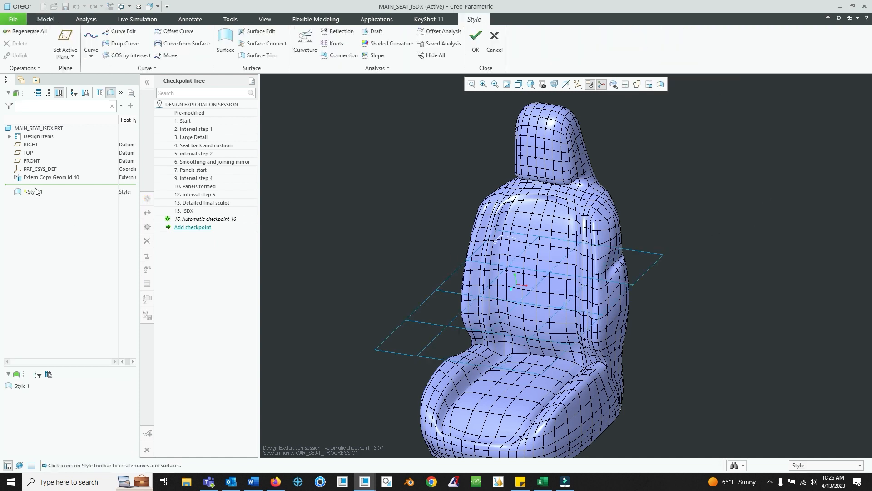
pyautogui.moveTo(558, 298); pyautogui.dragTo(503, 315, button='middle')
pyautogui.moveTo(515, 269); pyautogui.dragTo(441, 266, button='middle')
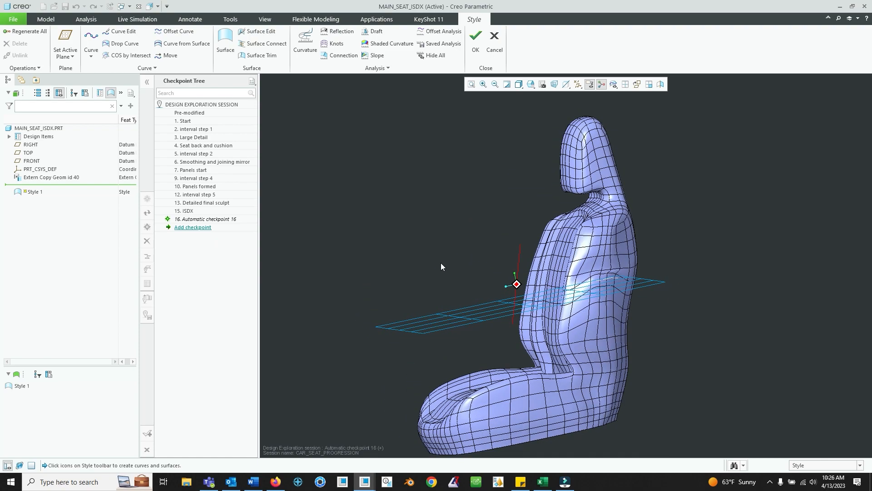
pyautogui.moveTo(500, 269); pyautogui.dragTo(510, 263, button='middle')
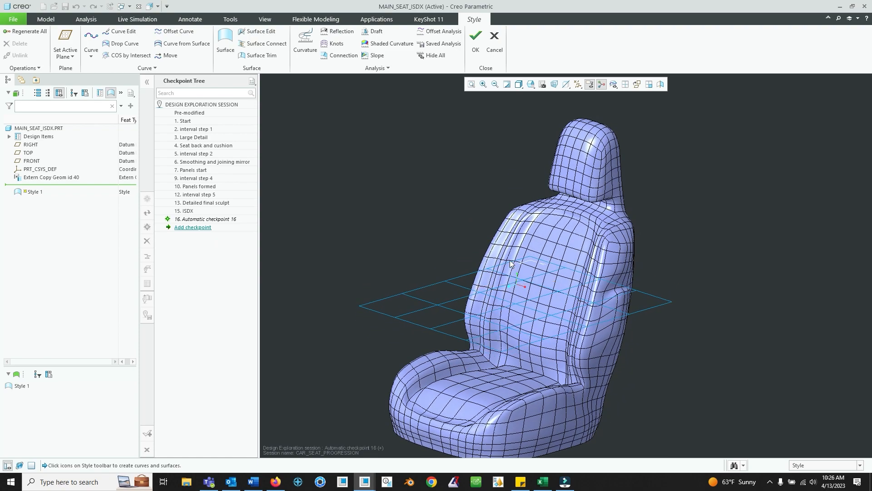
# - Set the FRONT datum plane as the Style active plane
pyautogui.click(64, 58)
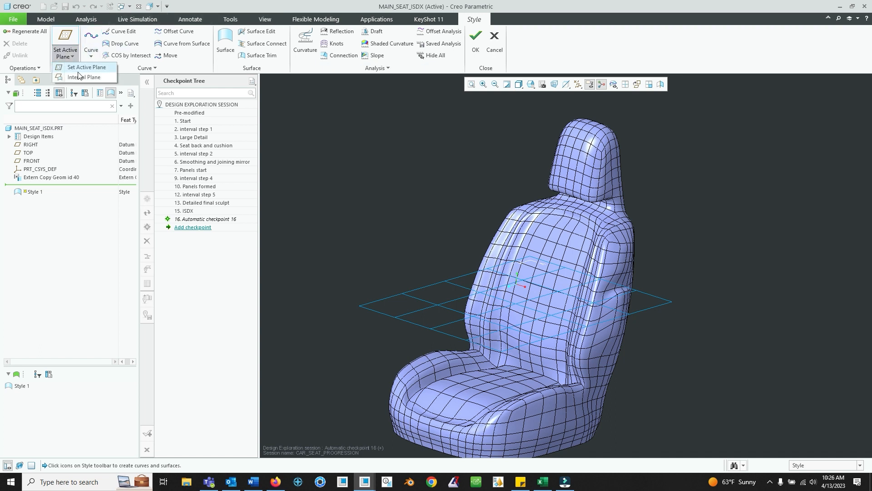
pyautogui.click(78, 69)
pyautogui.click(30, 161)
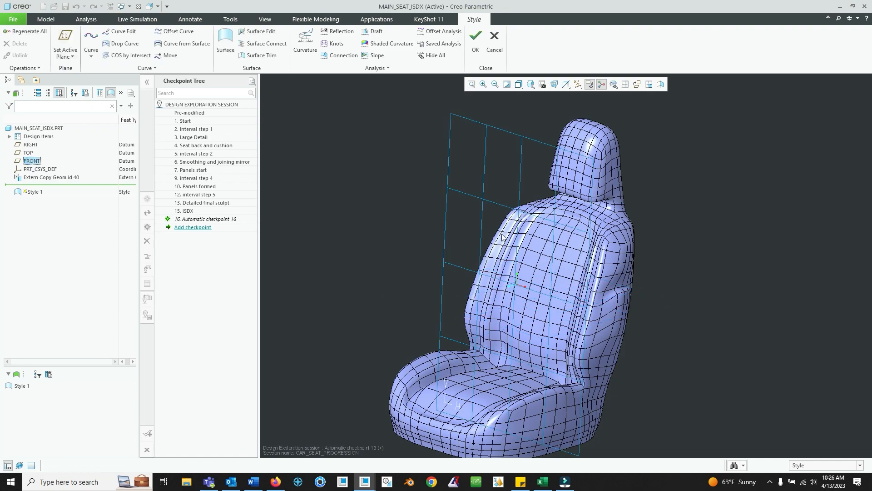
pyautogui.moveTo(531, 222)
pyautogui.mouseDown(button='middle')
pyautogui.moveTo(477, 231)
pyautogui.moveTo(499, 239)
pyautogui.moveTo(436, 292)
pyautogui.moveTo(484, 277)
pyautogui.moveTo(489, 264)
pyautogui.moveTo(478, 273)
pyautogui.mouseUp(button='middle')
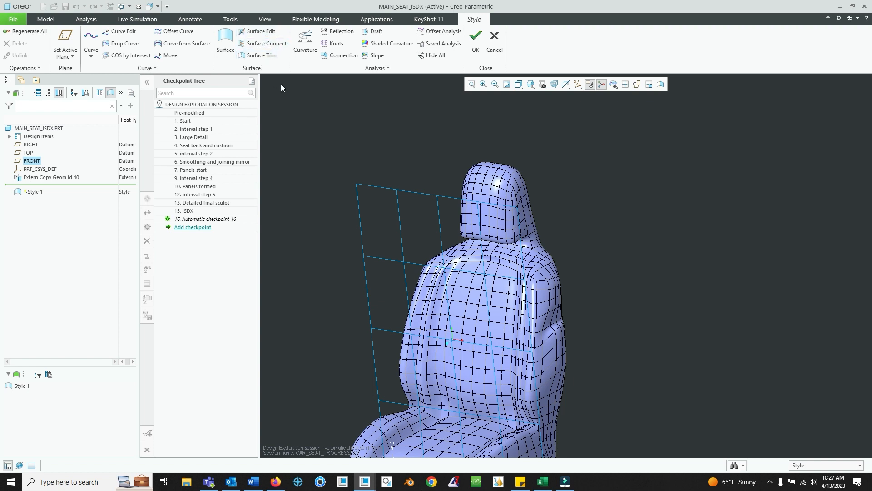
pyautogui.moveTo(460, 207); pyautogui.dragTo(443, 222, button='middle')
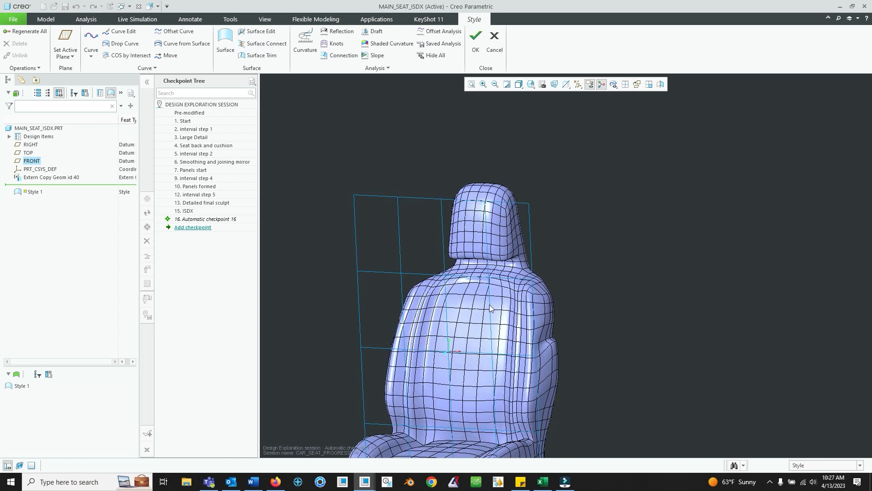
pyautogui.moveTo(493, 343)
pyautogui.mouseDown(button='middle')
pyautogui.moveTo(499, 206)
pyautogui.moveTo(492, 160)
pyautogui.mouseUp(button='middle')
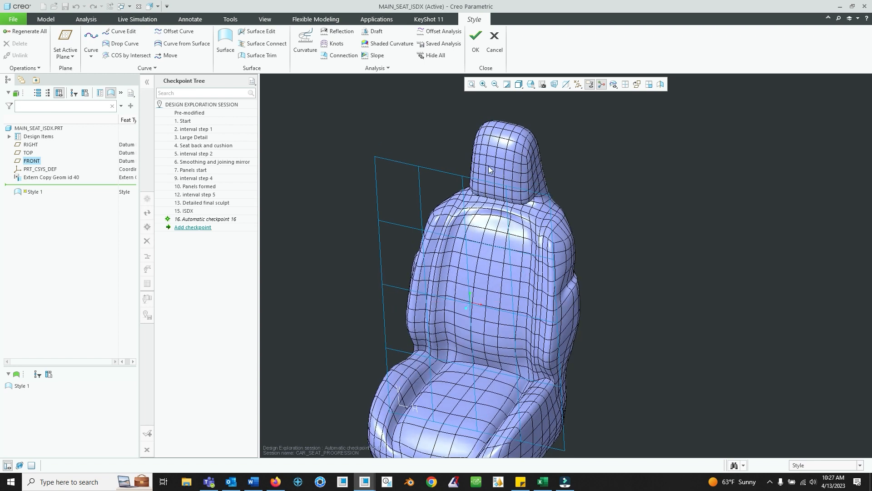
pyautogui.moveTo(497, 230); pyautogui.dragTo(498, 204, button='middle')
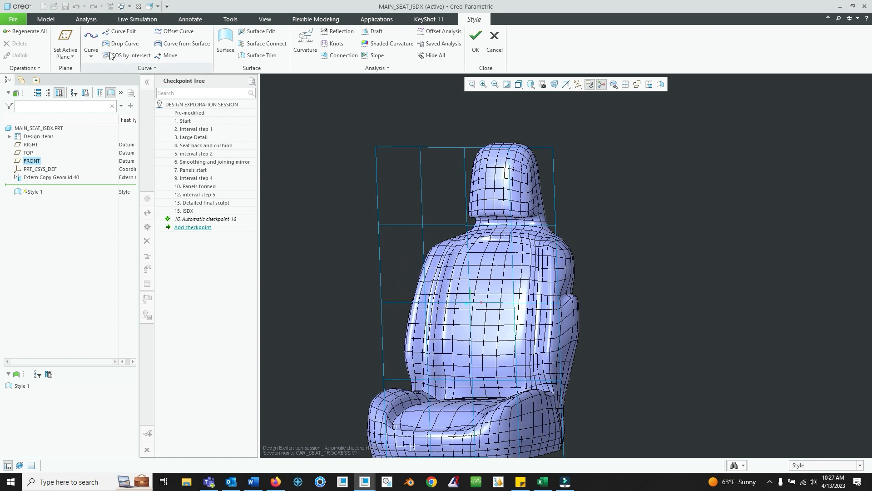
# - Draw a two-point free curve down the headrest's centre line in the front view
pyautogui.click(91, 55)
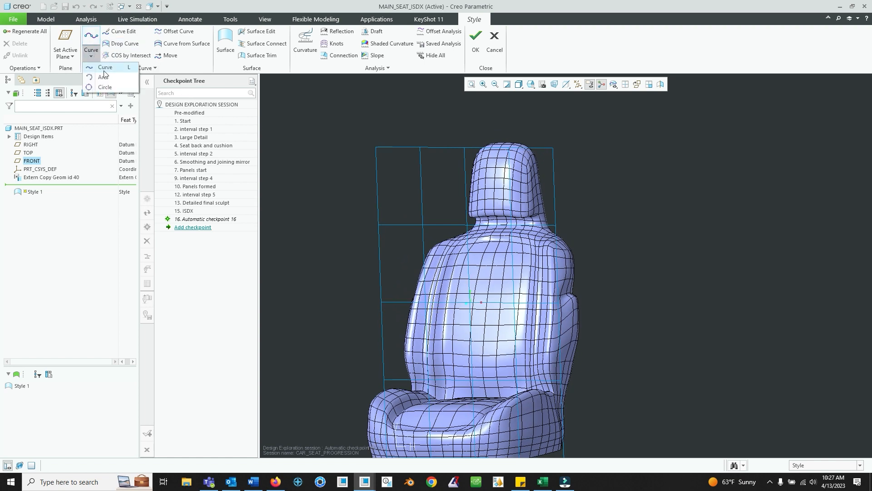
pyautogui.click(104, 68)
pyautogui.moveTo(538, 282); pyautogui.dragTo(525, 234, button='middle')
pyautogui.click(531, 85)
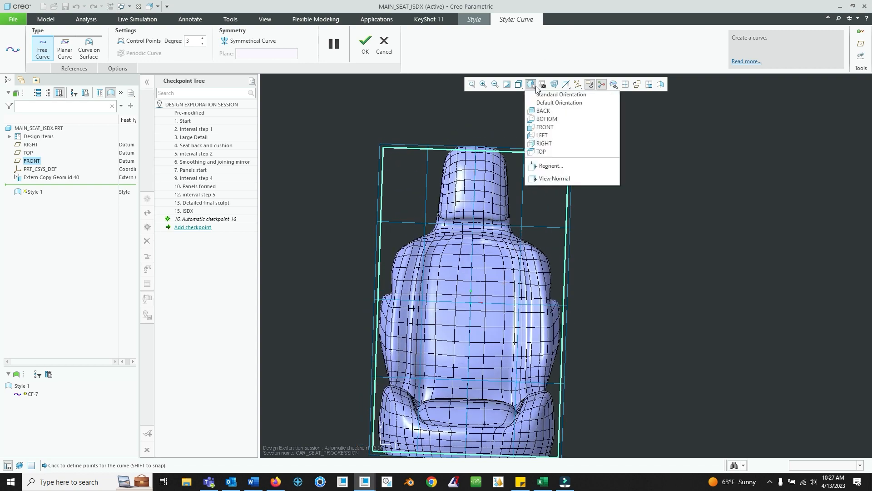
pyautogui.click(558, 126)
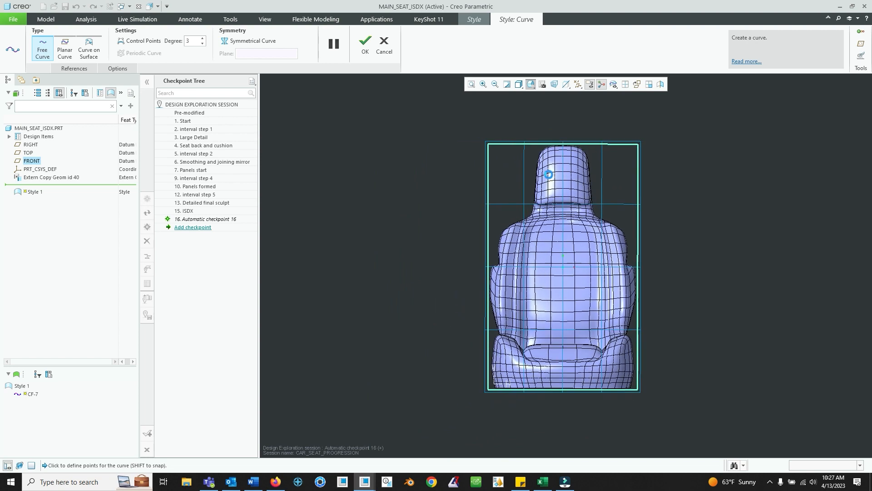
pyautogui.scroll(-5, 548, 174)
pyautogui.keyDown('shift'); pyautogui.moveTo(636, 200); pyautogui.dragTo(511, 312, button='middle'); pyautogui.keyUp('shift')
pyautogui.scroll(-2, 477, 215)
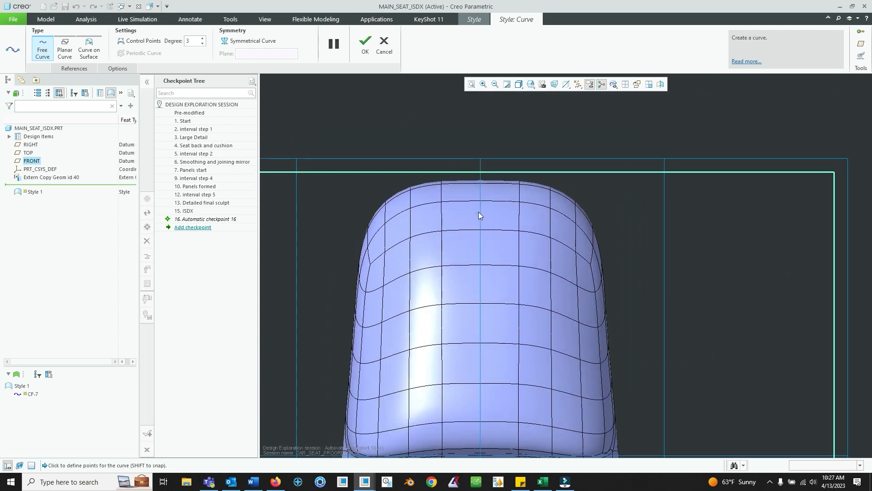
pyautogui.click(481, 183)
pyautogui.click(481, 383)
pyautogui.click(367, 44)
# - Open the headrest curve for editing in the right view and add a midpoint to it
pyautogui.moveTo(590, 301); pyautogui.dragTo(562, 317, button='middle')
pyautogui.click(531, 85)
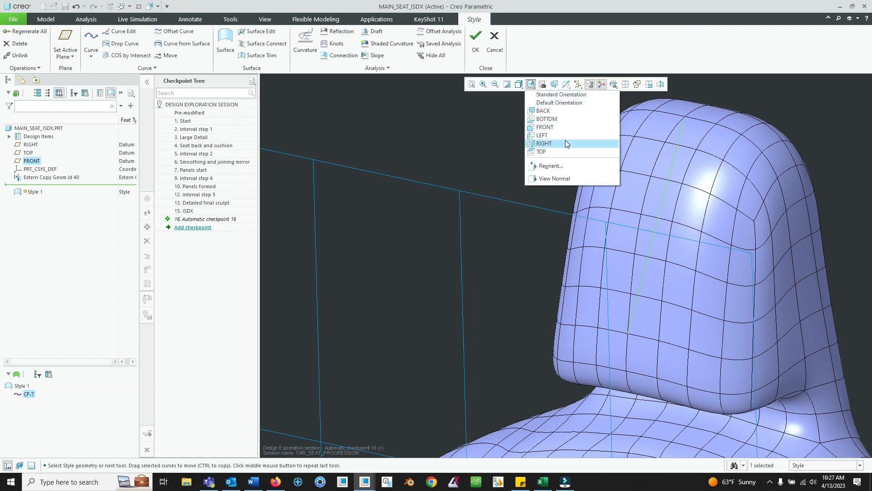
pyautogui.click(566, 143)
pyautogui.scroll(4, 644, 175)
pyautogui.keyDown('shift'); pyautogui.moveTo(648, 152); pyautogui.dragTo(496, 249, button='middle'); pyautogui.keyUp('shift')
pyautogui.rightClick(495, 249)
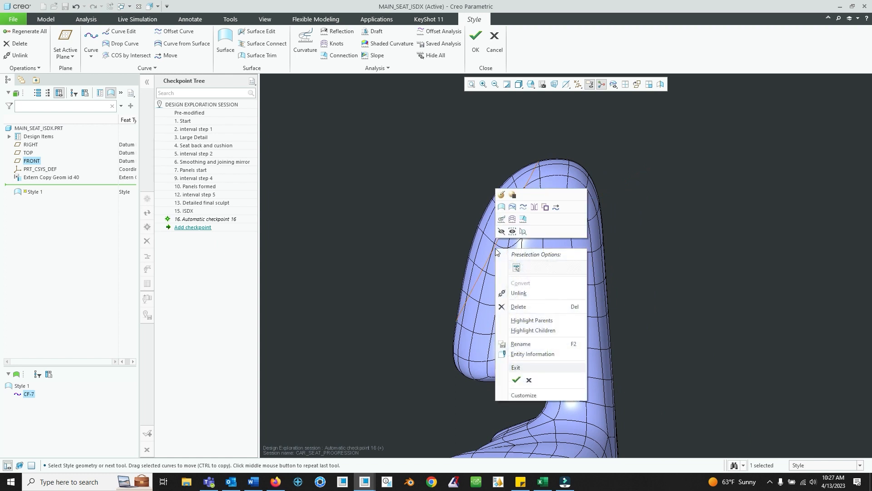
pyautogui.click(503, 195)
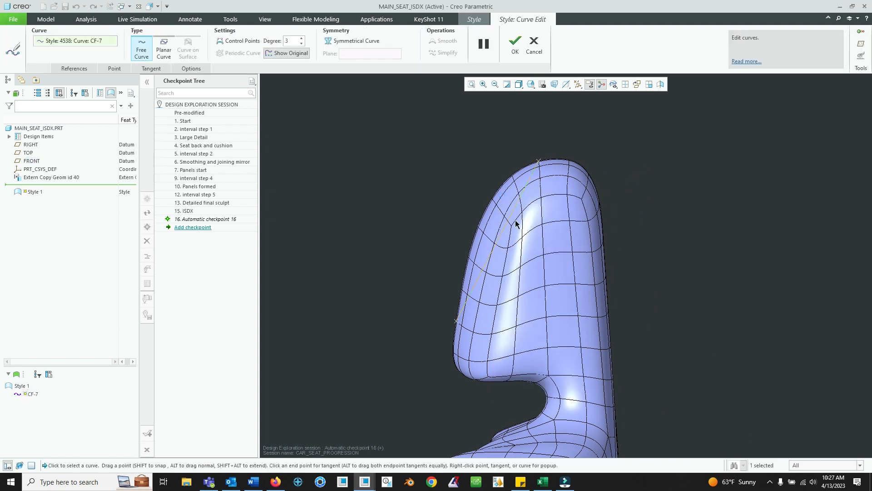
pyautogui.scroll(2, 515, 222)
pyautogui.rightClick(493, 251)
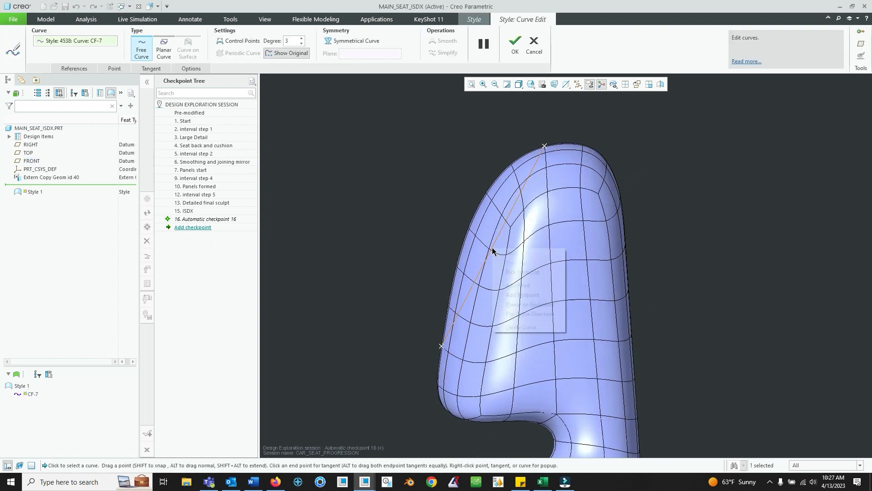
pyautogui.click(527, 283)
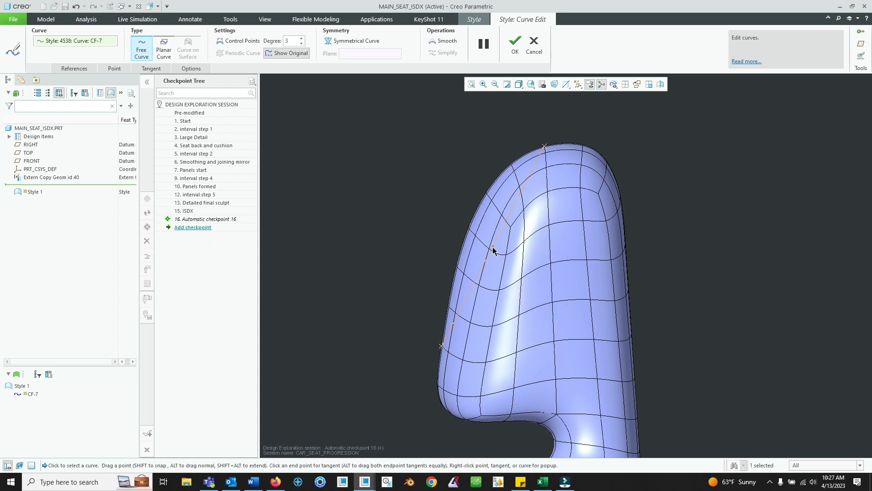
# - Drag the curve's points onto the headrest's side profile, add another point, and finish the edit
pyautogui.moveTo(480, 235); pyautogui.dragTo(489, 194)
pyautogui.rightClick(450, 278)
pyautogui.click(492, 324)
pyautogui.moveTo(458, 261); pyautogui.dragTo(459, 264)
pyautogui.scroll(-3, 505, 235)
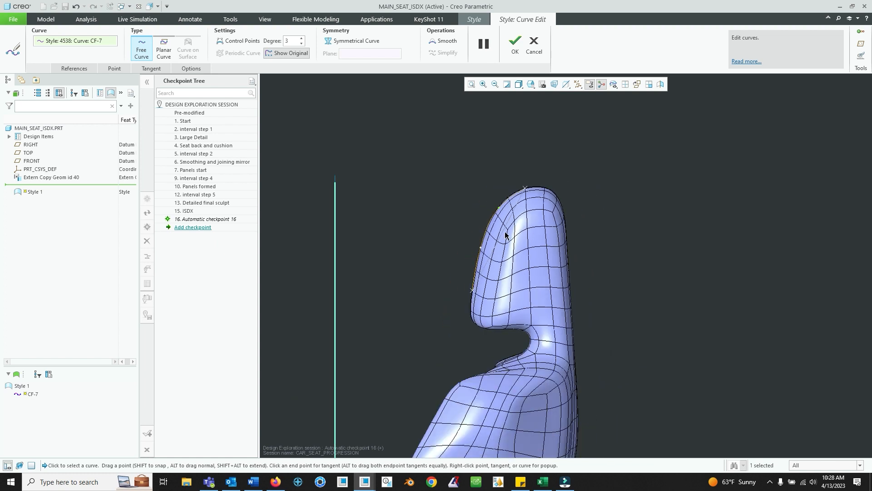
pyautogui.click(515, 45)
# - Draw a second two-point free curve from the headrest top toward its side edge
pyautogui.moveTo(541, 255); pyautogui.dragTo(587, 304, button='middle')
pyautogui.click(566, 233)
pyautogui.moveTo(566, 233); pyautogui.dragTo(459, 199, button='middle')
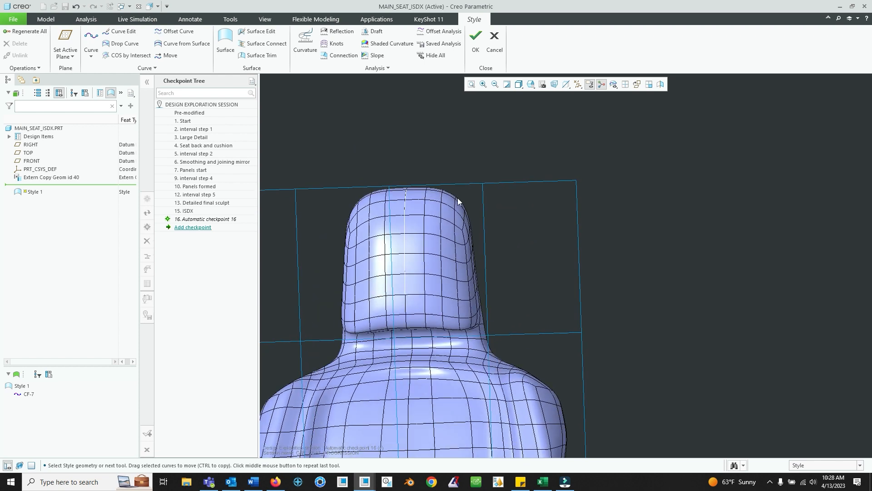
pyautogui.moveTo(484, 258); pyautogui.dragTo(444, 150, button='middle')
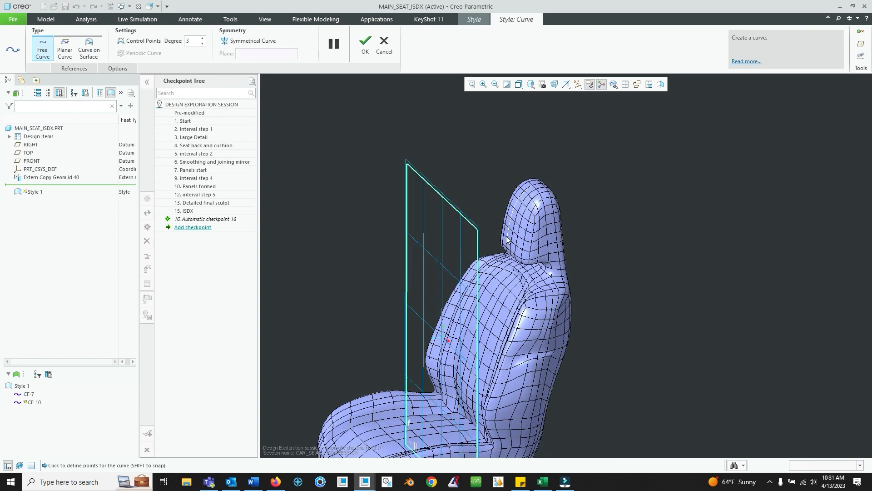
pyautogui.scroll(3, 518, 215)
pyautogui.scroll(-1, 518, 214)
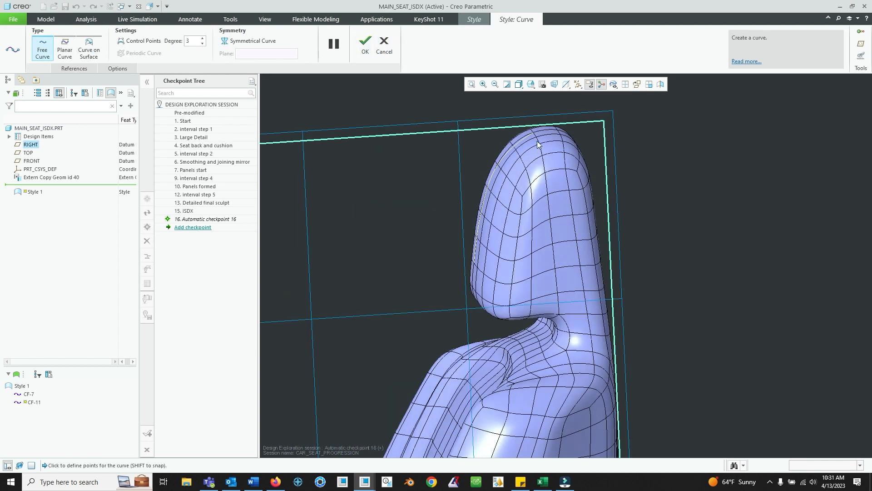
pyautogui.moveTo(555, 220); pyautogui.dragTo(547, 292, button='middle')
pyautogui.click(427, 189)
pyautogui.click(458, 227)
pyautogui.moveTo(470, 238); pyautogui.dragTo(518, 213, button='middle')
pyautogui.click(372, 46)
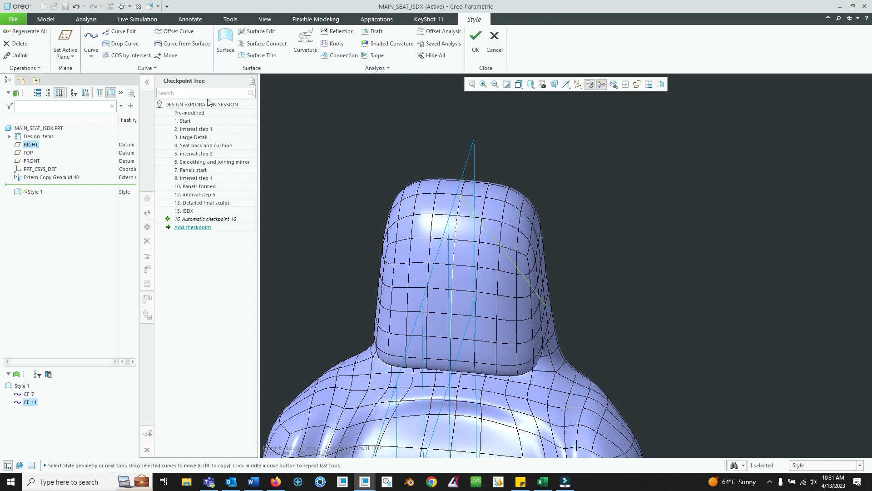
# - Set FRONT as the active plane and open the second headrest curve for editing in the front view
pyautogui.click(65, 44)
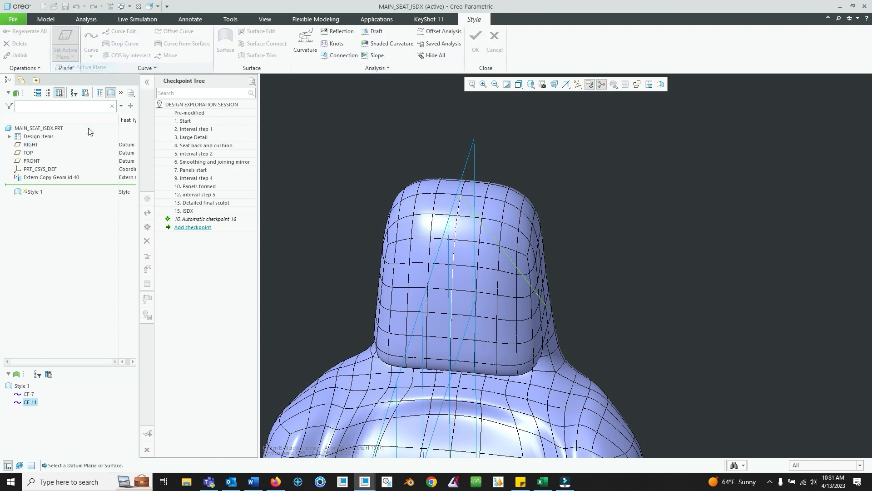
pyautogui.click(32, 160)
pyautogui.rightClick(496, 246)
pyautogui.click(505, 190)
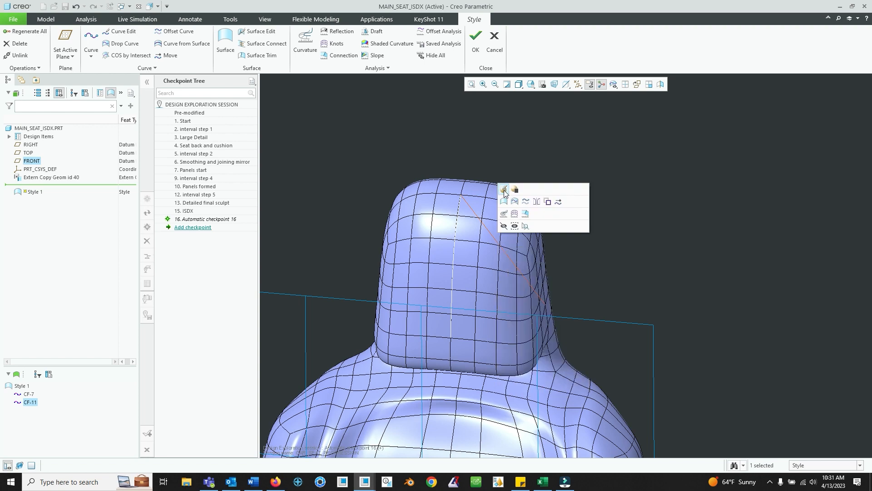
pyautogui.click(531, 85)
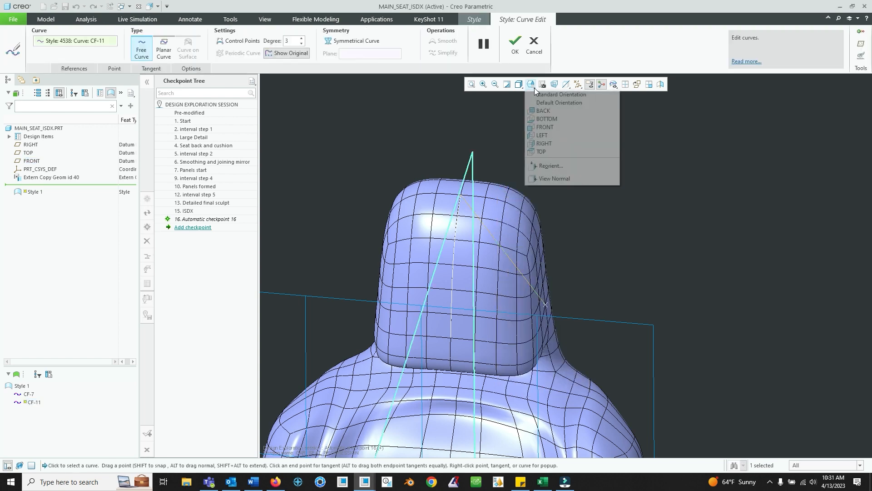
pyautogui.click(562, 126)
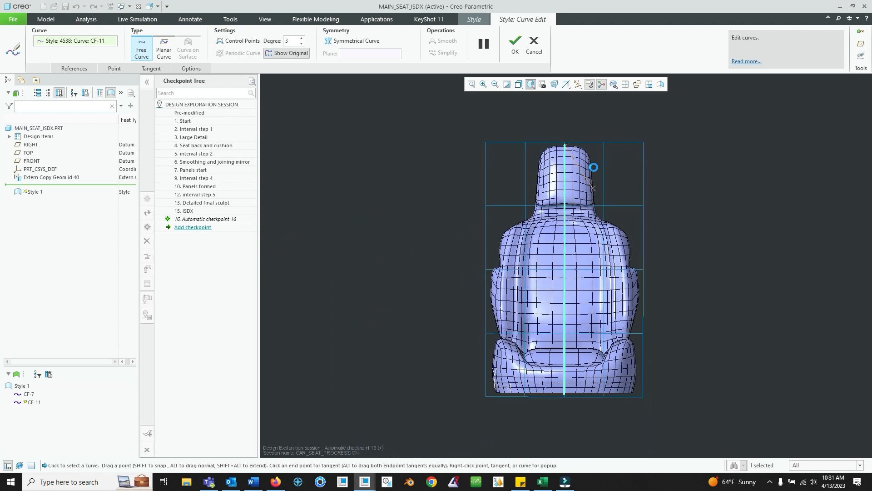
pyautogui.scroll(-8, 593, 168)
pyautogui.keyDown('shift'); pyautogui.moveTo(561, 148); pyautogui.dragTo(579, 257, button='middle'); pyautogui.keyUp('shift')
pyautogui.scroll(-1, 578, 256)
# - Add midpoints to the second curve and drag them to follow the headrest's upper corner outline
pyautogui.rightClick(541, 249)
pyautogui.click(585, 297)
pyautogui.moveTo(560, 275); pyautogui.dragTo(586, 210)
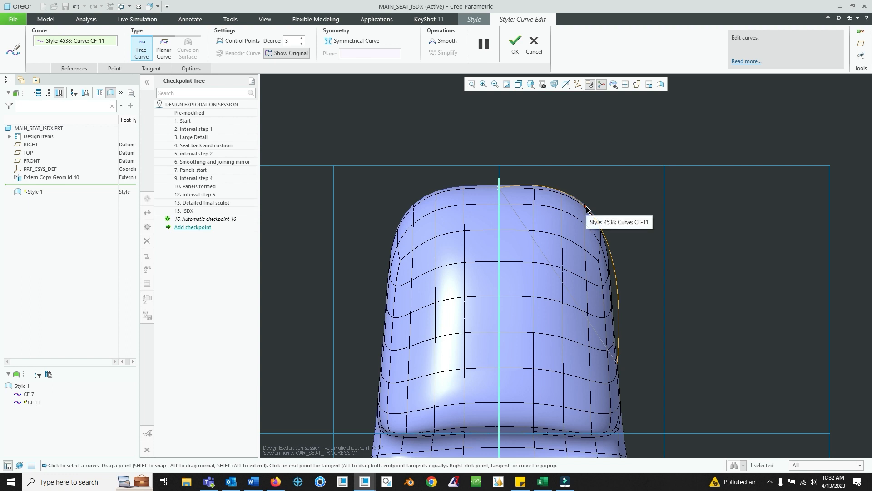
pyautogui.rightClick(537, 188)
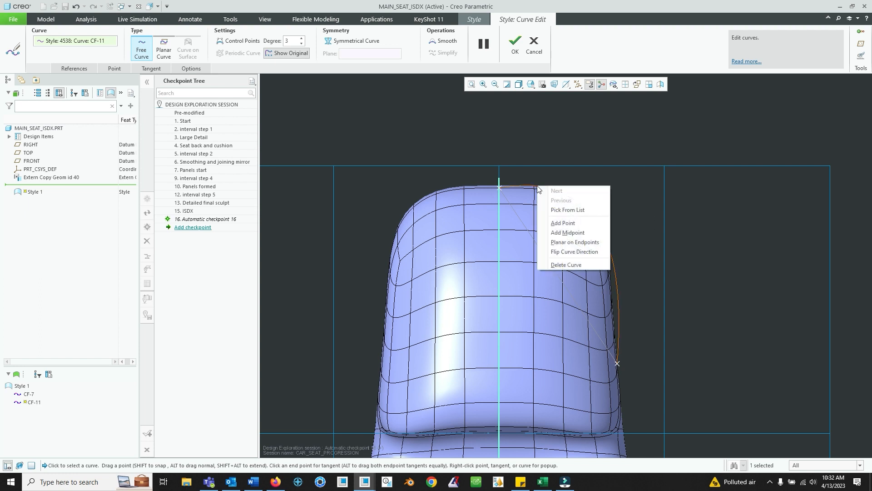
pyautogui.click(581, 234)
pyautogui.moveTo(550, 190); pyautogui.dragTo(539, 188)
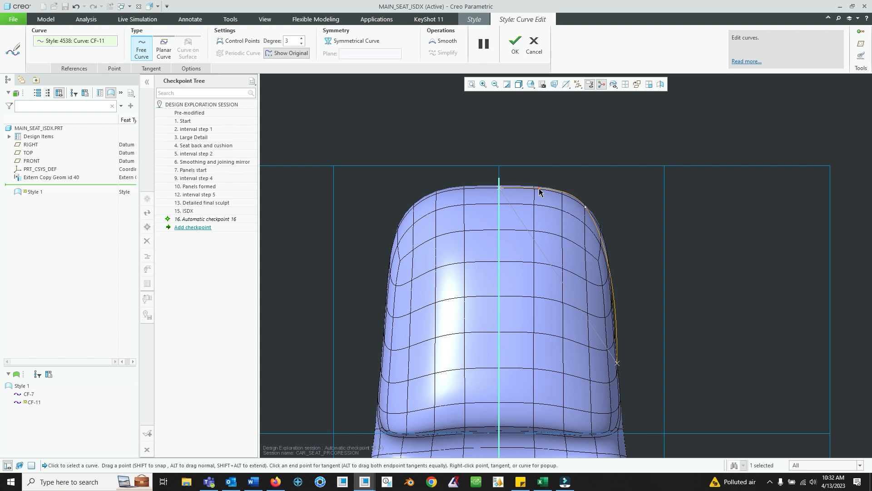
# - Add another midpoint, drag it onto the headrest's side edge, and finish the curve edit
pyautogui.rightClick(616, 297)
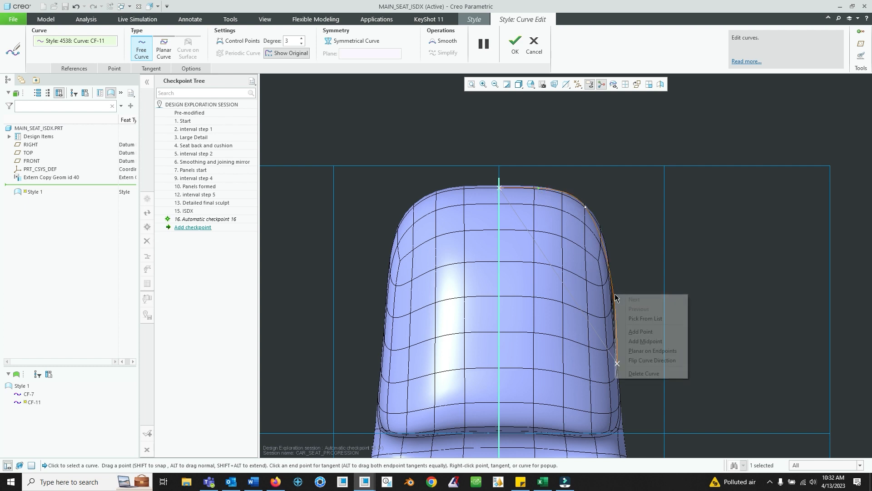
pyautogui.click(643, 341)
pyautogui.moveTo(610, 267); pyautogui.dragTo(614, 303)
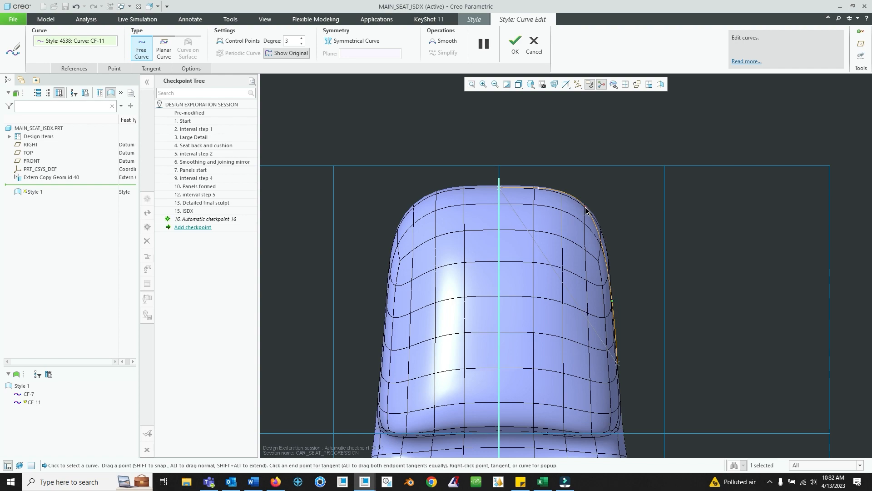
pyautogui.moveTo(601, 237); pyautogui.dragTo(512, 255, button='middle')
pyautogui.scroll(5, 723, 291)
pyautogui.keyDown('shift'); pyautogui.moveTo(724, 292); pyautogui.dragTo(642, 314, button='middle'); pyautogui.keyUp('shift')
pyautogui.scroll(-7, 668, 277)
pyautogui.keyDown('shift'); pyautogui.moveTo(712, 255); pyautogui.dragTo(682, 284, button='middle'); pyautogui.keyUp('shift')
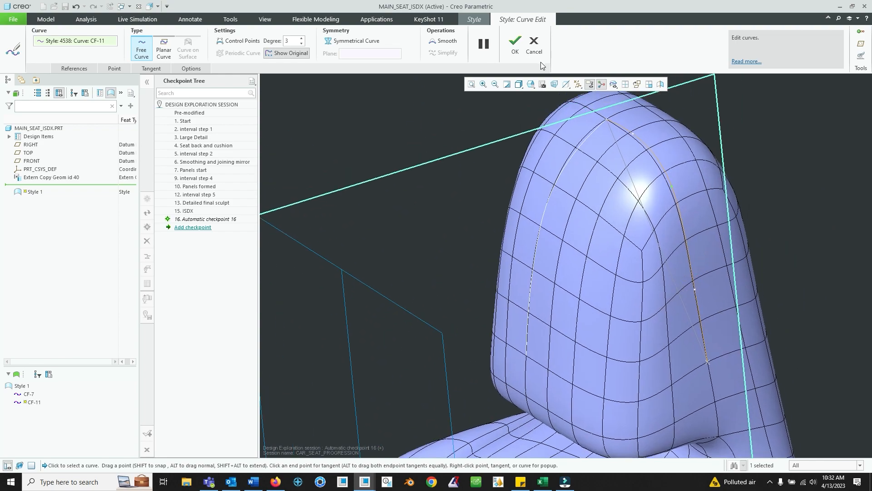
pyautogui.click(515, 43)
# - Set TOP as the active Style plane
pyautogui.scroll(4, 665, 234)
pyautogui.click(665, 234)
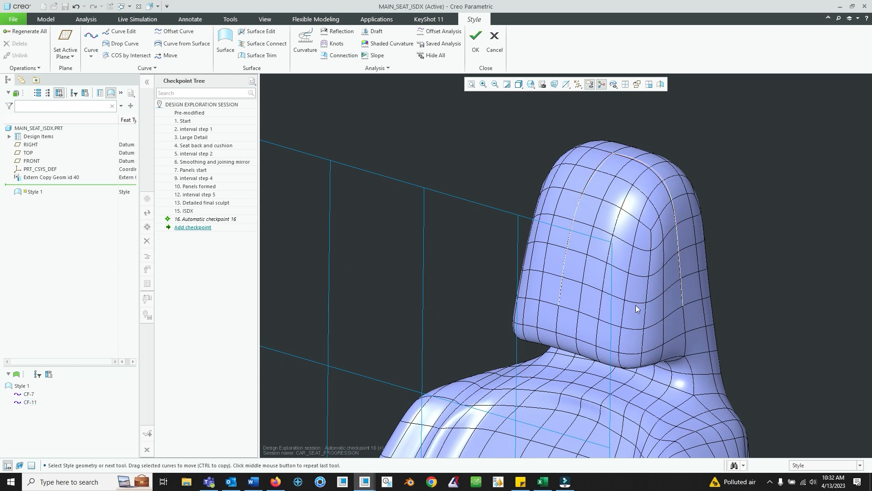
pyautogui.scroll(5, 664, 287)
pyautogui.moveTo(664, 287); pyautogui.dragTo(651, 305, button='middle')
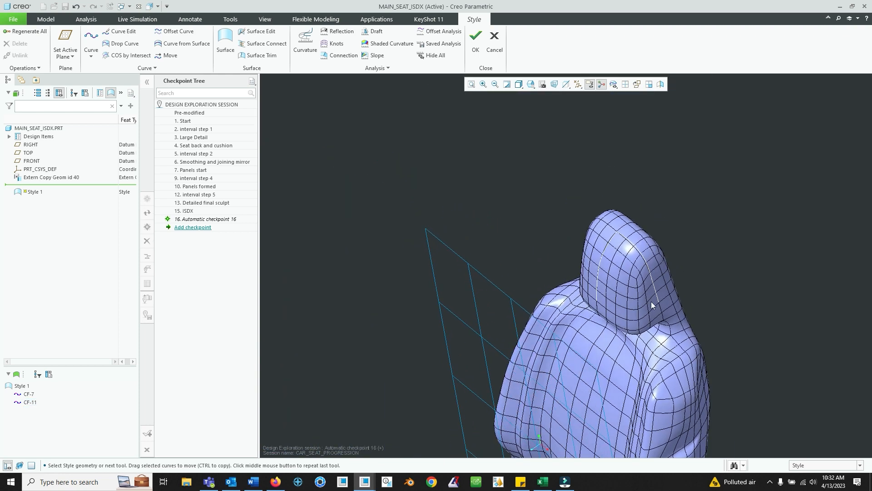
pyautogui.click(66, 45)
pyautogui.click(29, 153)
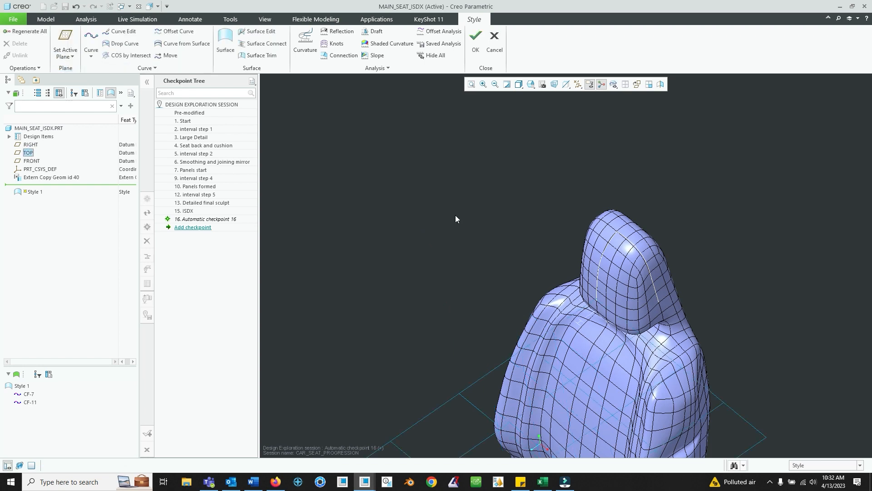
# - Draw a two-point free curve across the headrest in the top view
pyautogui.click(529, 86)
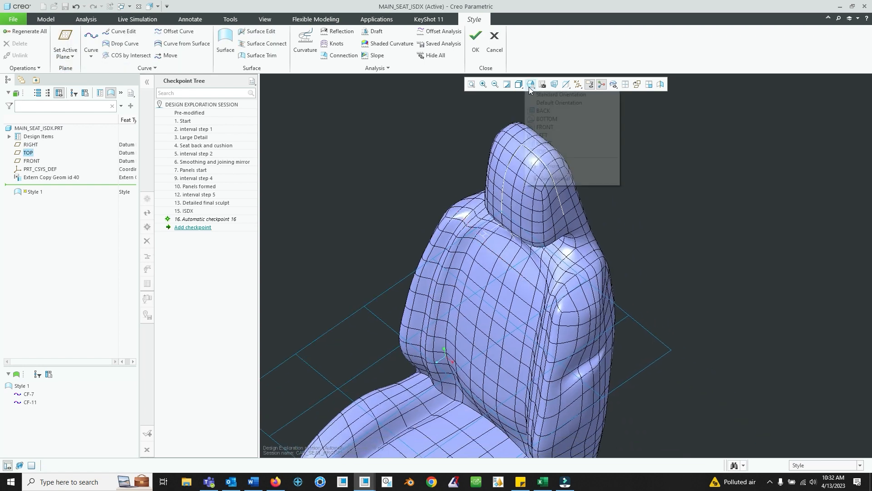
pyautogui.click(726, 154)
pyautogui.scroll(-4, 525, 203)
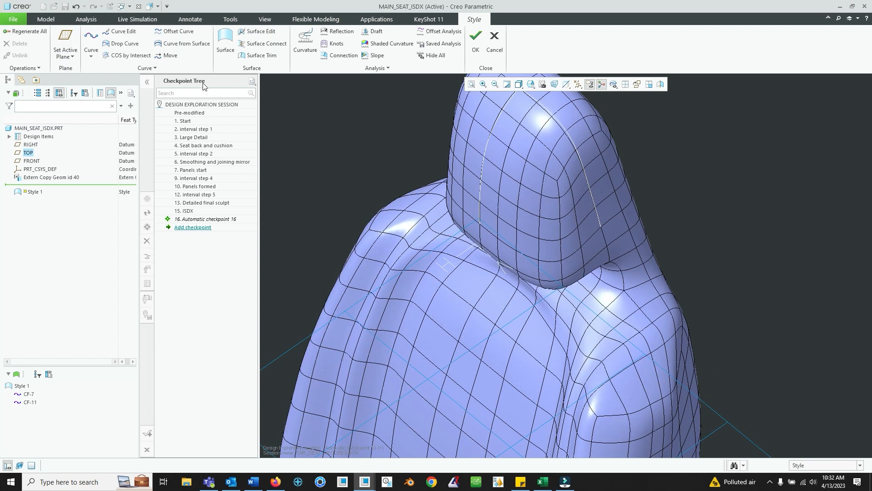
pyautogui.click(530, 85)
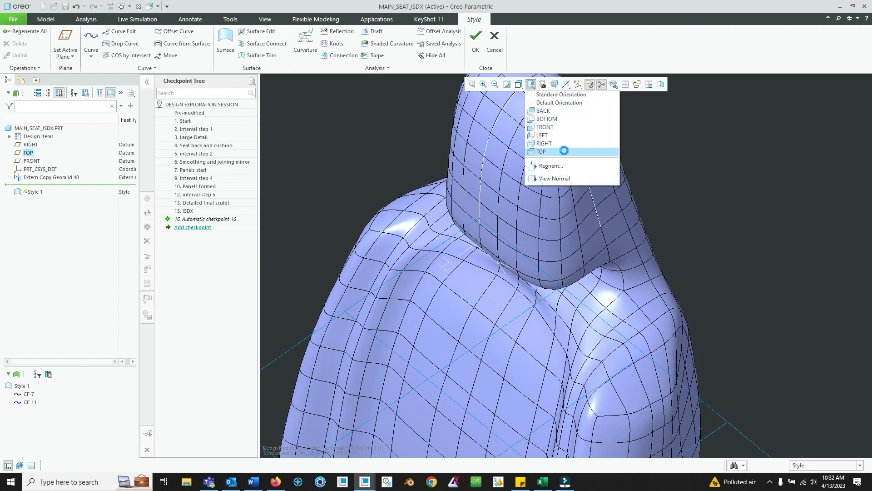
pyautogui.click(563, 151)
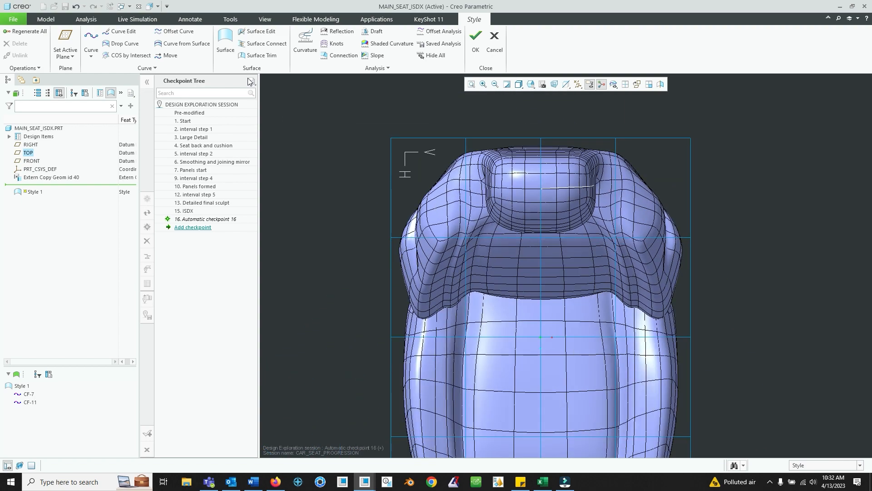
pyautogui.click(91, 48)
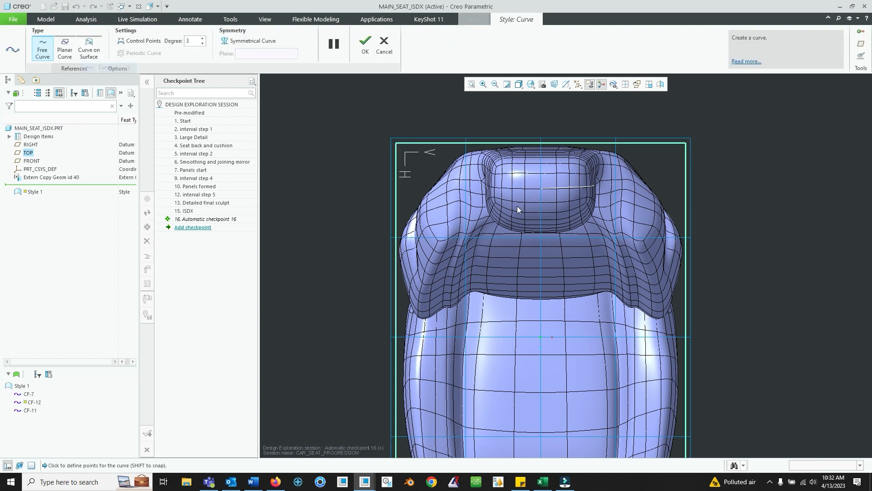
pyautogui.scroll(-1, 561, 226)
pyautogui.moveTo(560, 225); pyautogui.dragTo(515, 223, button='middle')
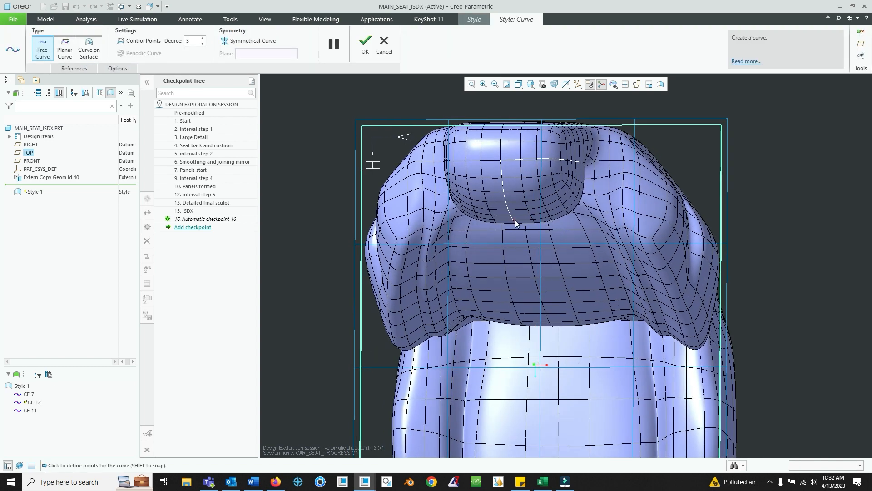
pyautogui.scroll(-2, 515, 223)
pyautogui.click(511, 220)
pyautogui.keyDown('shift'); pyautogui.click(642, 110); pyautogui.keyUp('shift')
pyautogui.moveTo(645, 110); pyautogui.dragTo(551, 95, button='middle')
pyautogui.scroll(3, 570, 188)
pyautogui.click(530, 84)
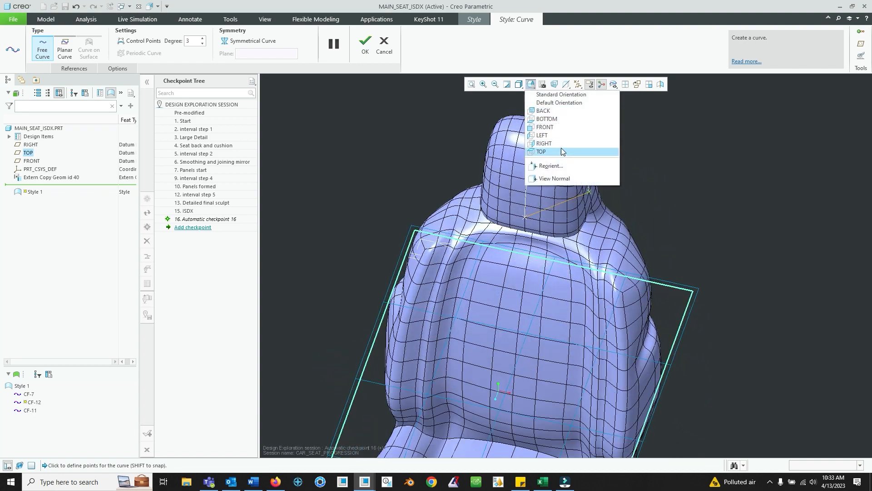
pyautogui.click(557, 151)
pyautogui.click(388, 55)
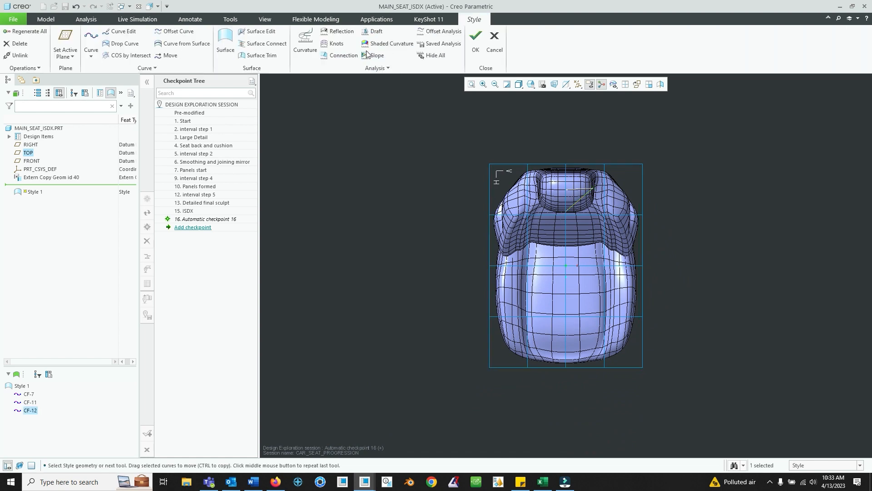
# - Edit the third headrest curve, add a midpoint, and drag it onto the headrest's lower corner outline
pyautogui.scroll(5, 558, 189)
pyautogui.rightClick(637, 237)
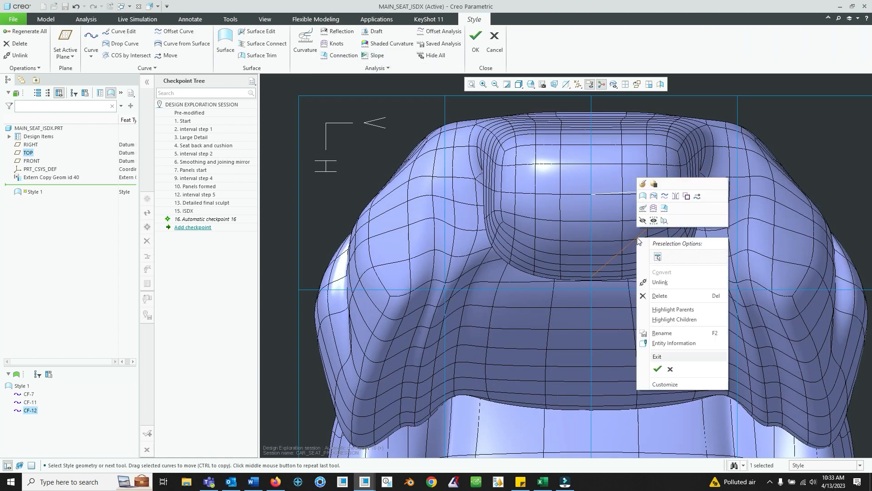
pyautogui.click(642, 184)
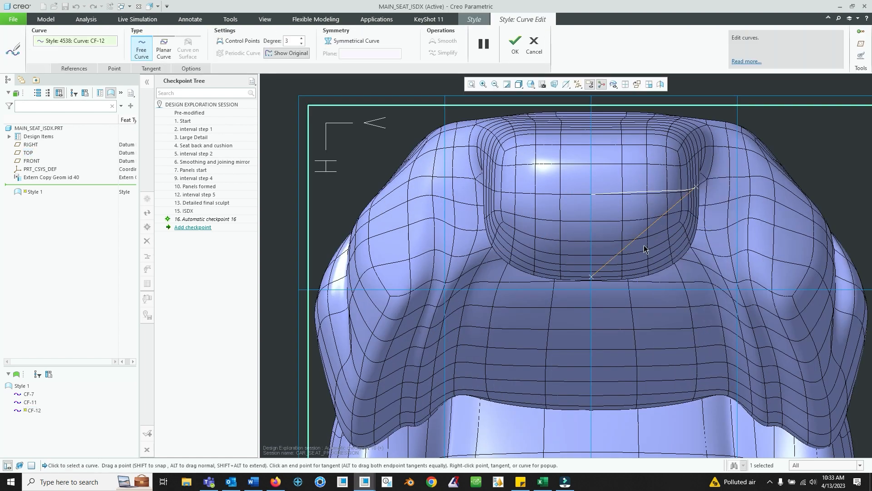
pyautogui.rightClick(643, 236)
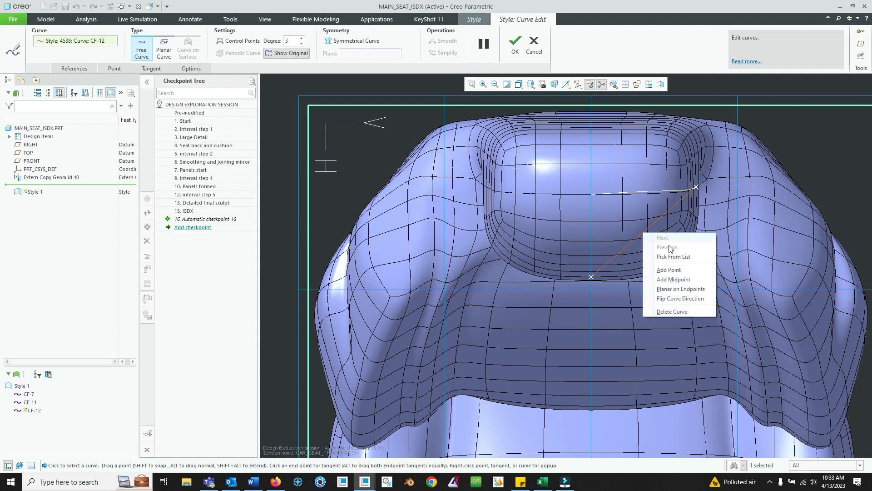
pyautogui.click(668, 270)
pyautogui.moveTo(645, 233); pyautogui.dragTo(681, 258)
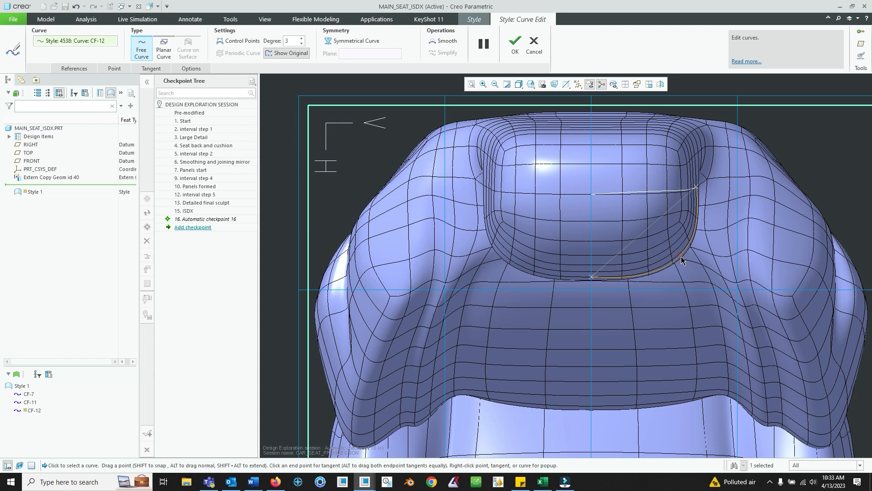
# - Add another midpoint, drag it along the headrest's bottom edge, adjust the corner, and finish the curve edit
pyautogui.scroll(5, 671, 257)
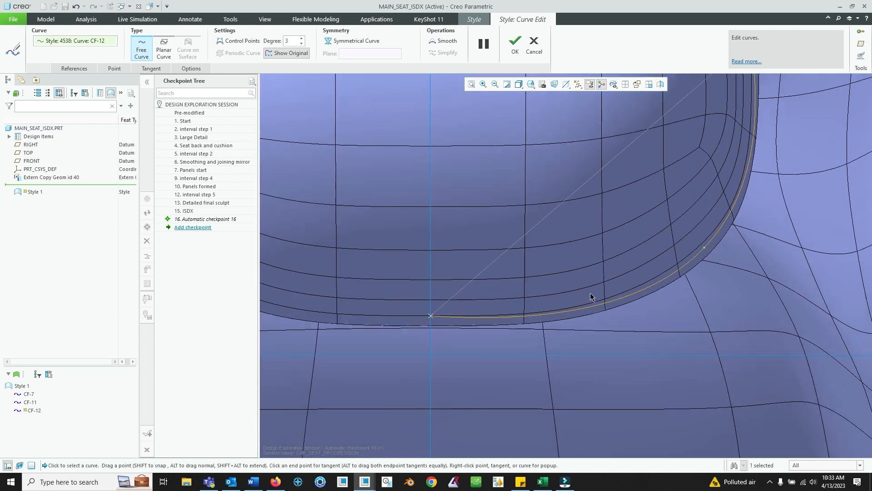
pyautogui.rightClick(582, 316)
pyautogui.click(606, 358)
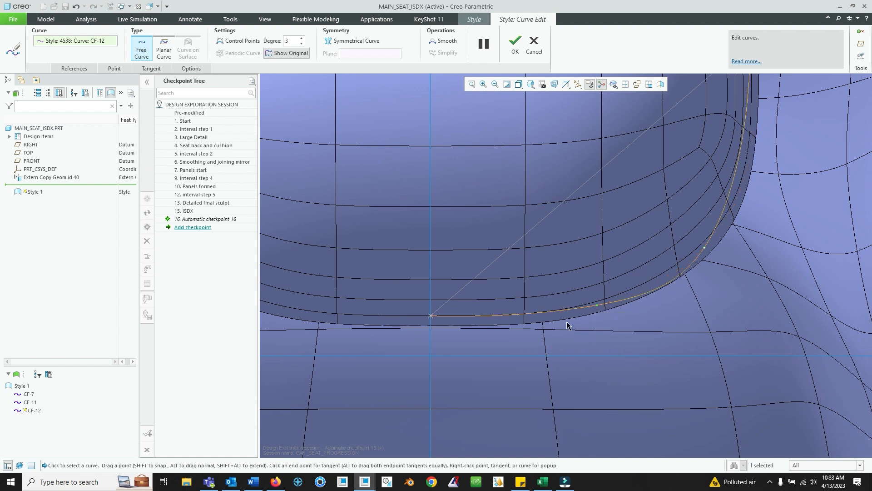
pyautogui.moveTo(596, 306); pyautogui.dragTo(527, 315)
pyautogui.scroll(5, 650, 246)
pyautogui.keyDown('shift'); pyautogui.moveTo(650, 246); pyautogui.dragTo(597, 272, button='middle'); pyautogui.keyUp('shift')
pyautogui.click(515, 52)
# - Create a Style boundary surface from the three headrest curves
pyautogui.moveTo(658, 203); pyautogui.dragTo(723, 131, button='middle')
pyautogui.click(723, 129)
pyautogui.moveTo(622, 190); pyautogui.dragTo(597, 303, button='middle')
pyautogui.scroll(-2, 612, 278)
pyautogui.moveTo(663, 278); pyautogui.dragTo(533, 267, button='middle')
pyautogui.scroll(4, 551, 267)
pyautogui.scroll(-1, 534, 266)
pyautogui.scroll(-1, 532, 247)
pyautogui.scroll(1, 532, 246)
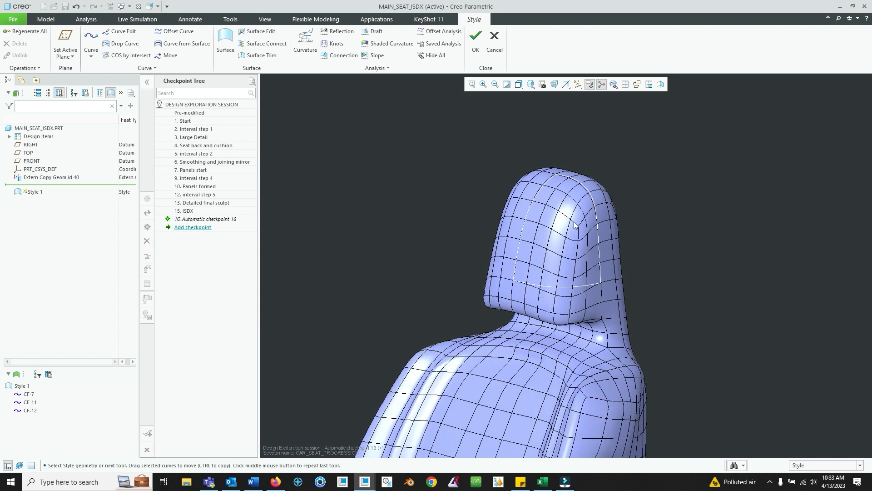
pyautogui.keyDown('shift'); pyautogui.moveTo(573, 222); pyautogui.dragTo(502, 247, button='middle'); pyautogui.keyUp('shift')
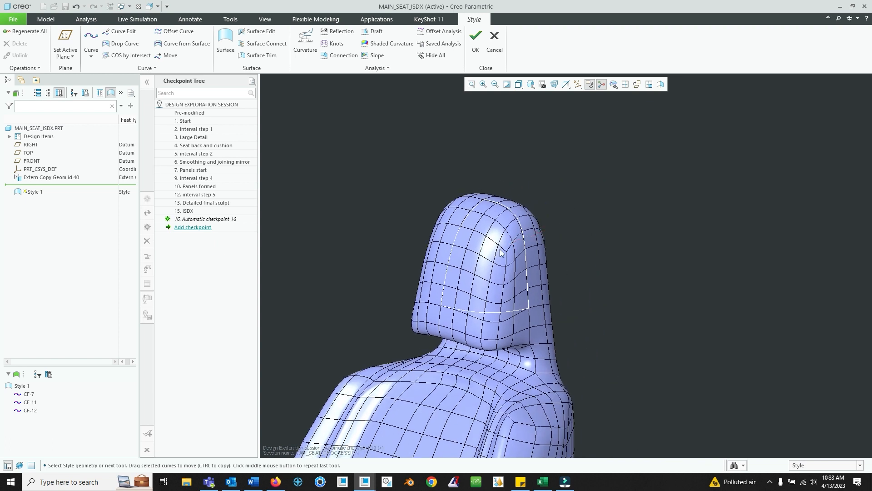
pyautogui.click(230, 44)
pyautogui.click(493, 312)
pyautogui.keyDown('ctrl'); pyautogui.click(523, 246); pyautogui.keyUp('ctrl')
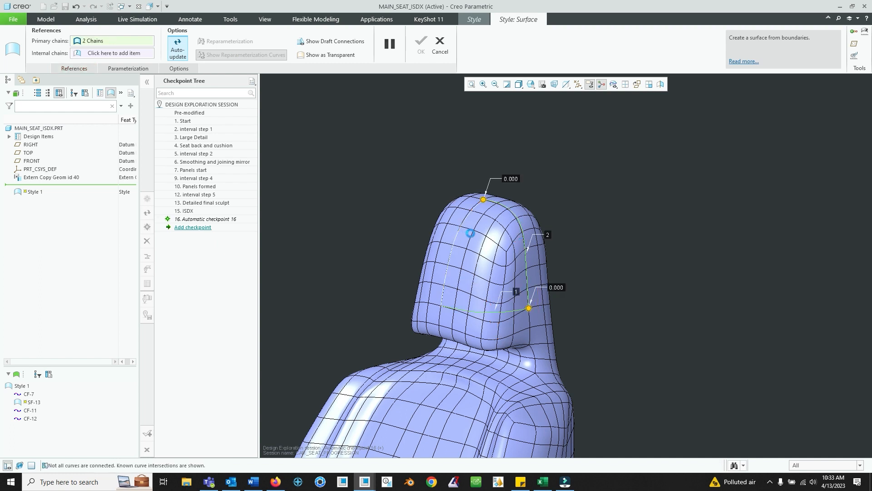
pyautogui.keyDown('ctrl'); pyautogui.click(460, 233); pyautogui.keyUp('ctrl')
pyautogui.moveTo(467, 210); pyautogui.dragTo(434, 237, button='middle')
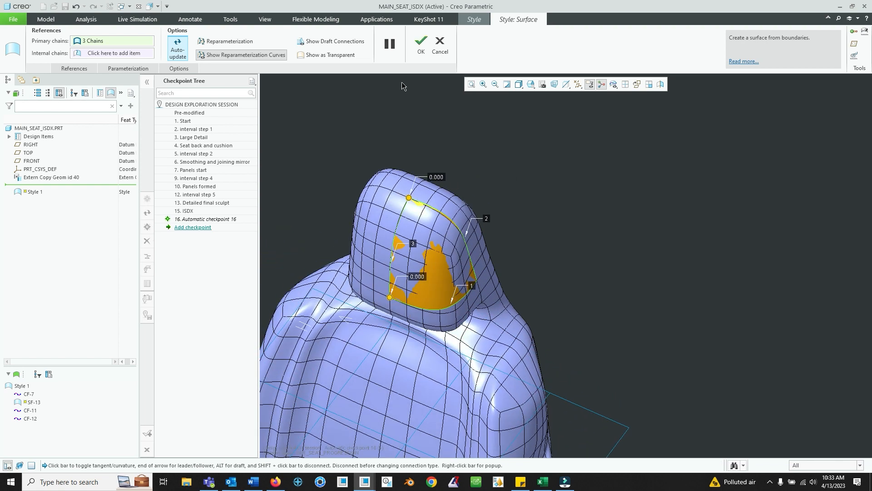
pyautogui.click(421, 46)
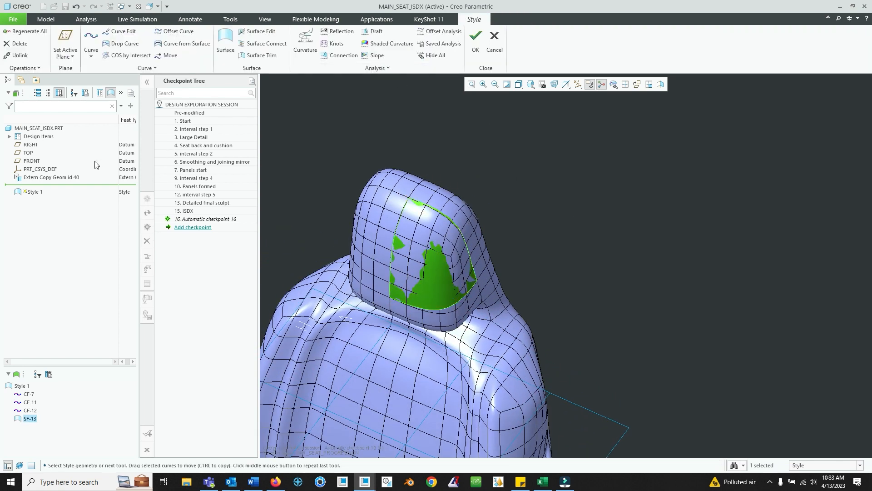
# - Hide the external copy geometry and orbit around the new headrest surface
pyautogui.rightClick(64, 178)
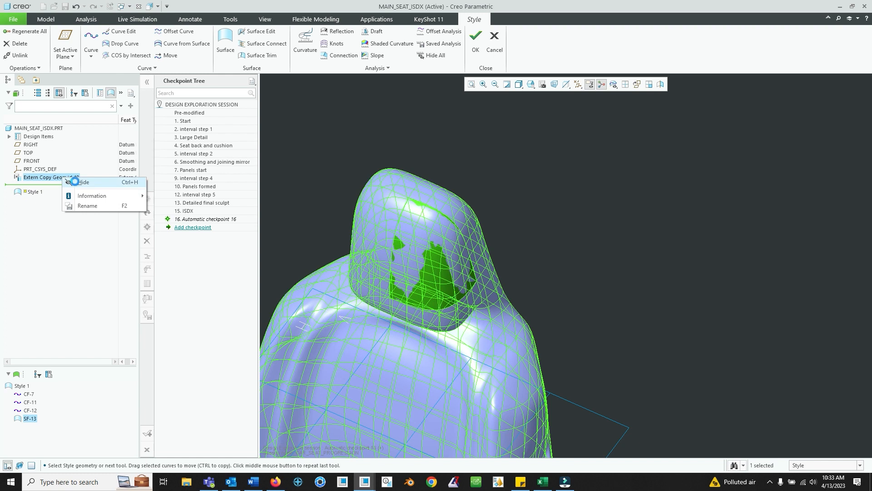
pyautogui.click(74, 182)
pyautogui.moveTo(485, 300); pyautogui.dragTo(498, 252, button='middle')
pyautogui.click(566, 235)
pyautogui.scroll(3, 490, 234)
pyautogui.click(490, 230)
pyautogui.scroll(-2, 555, 280)
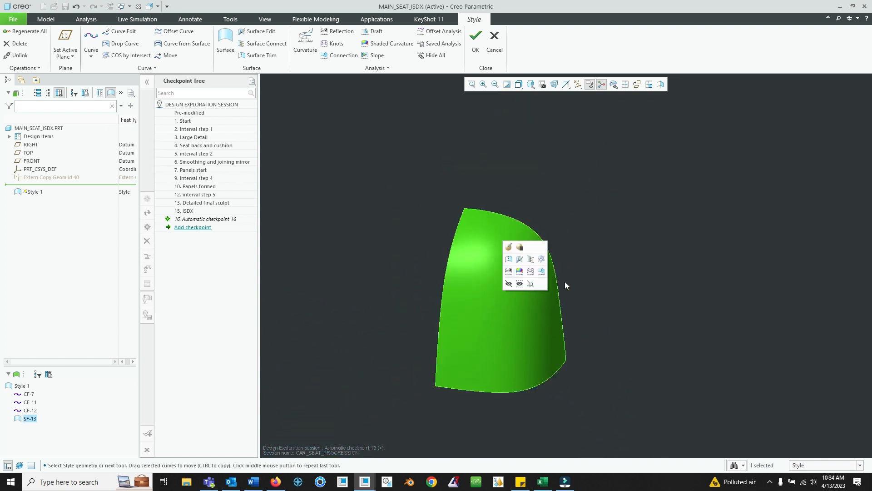
pyautogui.click(588, 243)
pyautogui.moveTo(587, 242); pyautogui.dragTo(636, 291, button='middle')
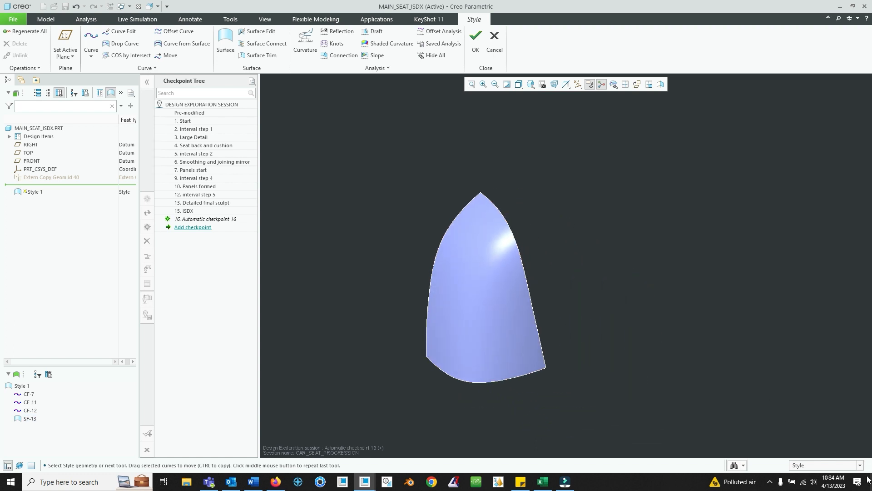
# - Examine the headrest surface against the highlighted external copy geometry
pyautogui.click(859, 465)
pyautogui.click(863, 467)
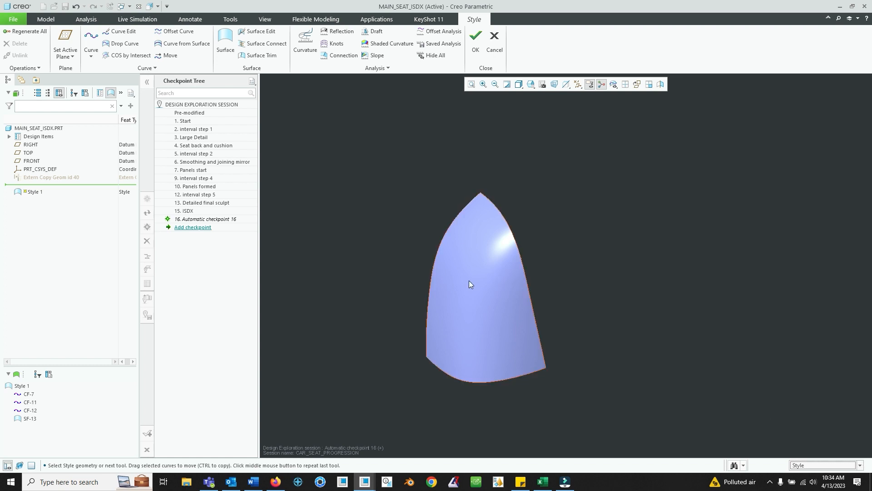
pyautogui.click(469, 279)
pyautogui.moveTo(472, 282); pyautogui.dragTo(617, 246, button='middle')
pyautogui.click(618, 243)
pyautogui.scroll(3, 503, 255)
pyautogui.scroll(-2, 504, 255)
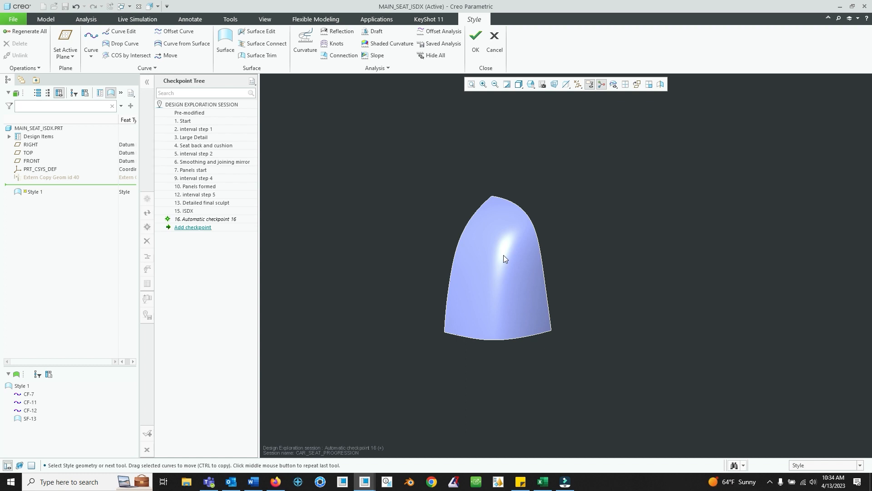
pyautogui.click(40, 177)
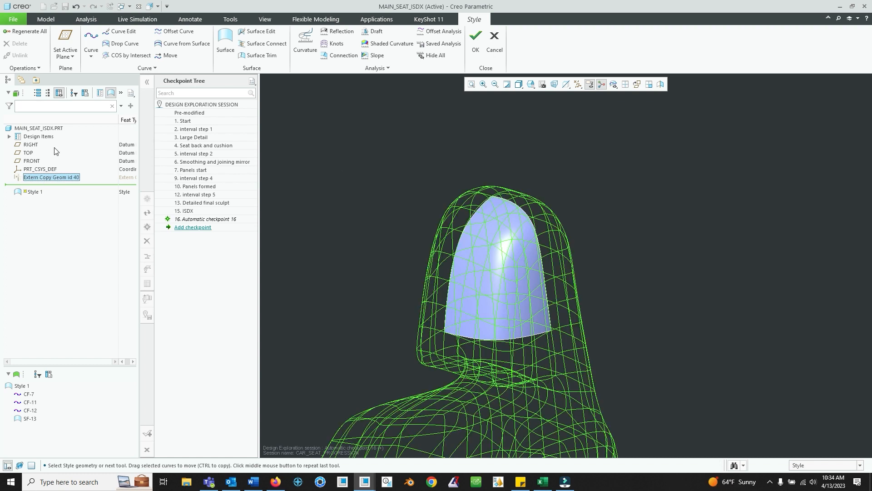
pyautogui.moveTo(486, 277); pyautogui.dragTo(451, 319, button='middle')
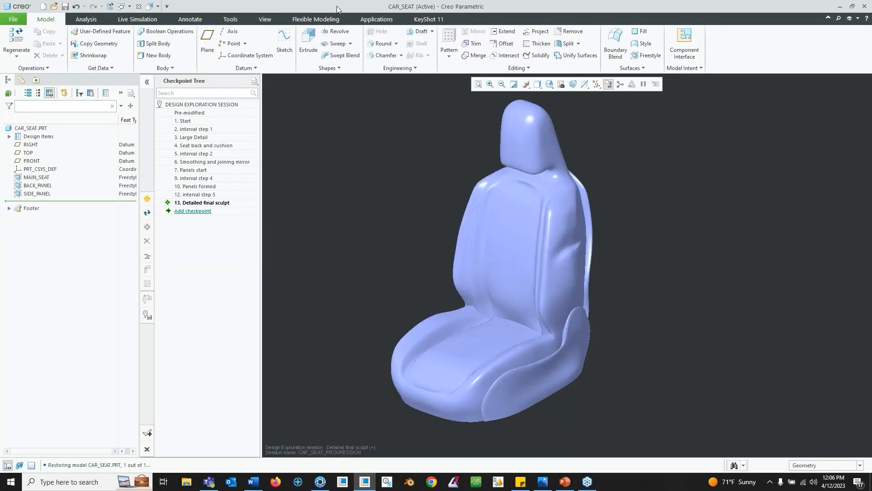
# - Compare the rendered car seat image with the finished CAR_SEAT model in Creo
pyautogui.click(543, 483)
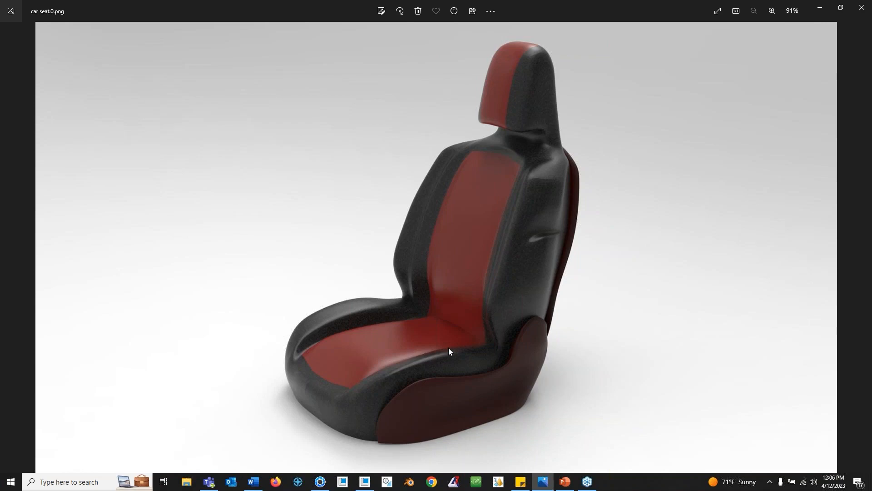
pyautogui.click(816, 13)
pyautogui.moveTo(552, 316)
pyautogui.mouseDown(button='middle')
pyautogui.moveTo(590, 317)
pyautogui.moveTo(563, 316)
pyautogui.mouseUp(button='middle')
pyautogui.moveTo(550, 252)
pyautogui.mouseDown(button='middle')
pyautogui.moveTo(505, 251)
pyautogui.moveTo(576, 255)
pyautogui.moveTo(579, 233)
pyautogui.moveTo(532, 142)
pyautogui.mouseUp(button='middle')
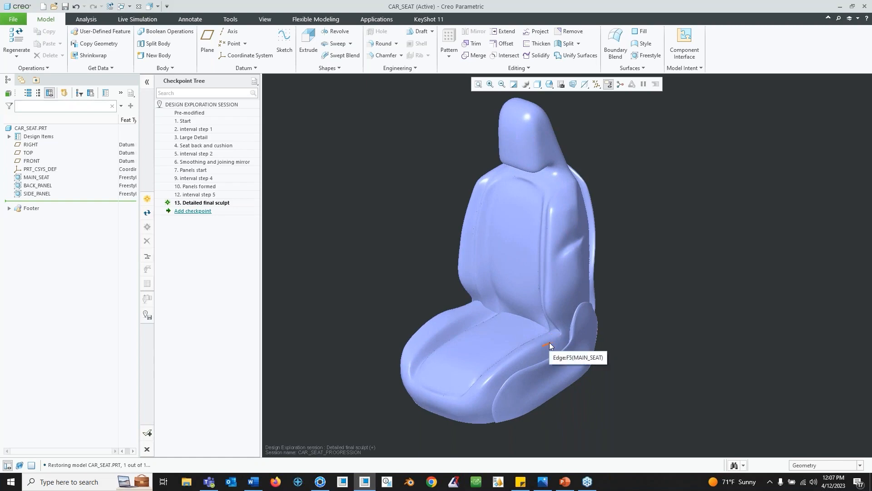
# - Switch to KeyShot, dismiss the save reminder, and switch the real-time render to GPU
pyautogui.click(321, 482)
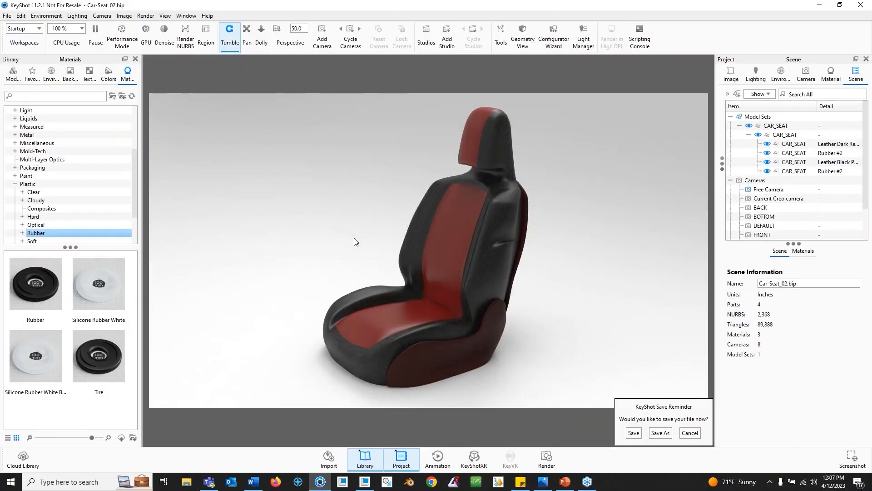
pyautogui.click(689, 433)
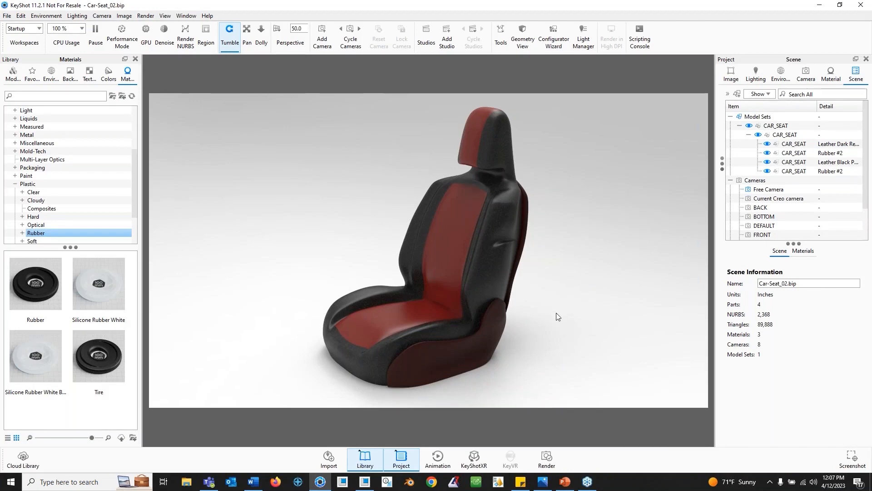
pyautogui.moveTo(576, 318); pyautogui.dragTo(440, 184)
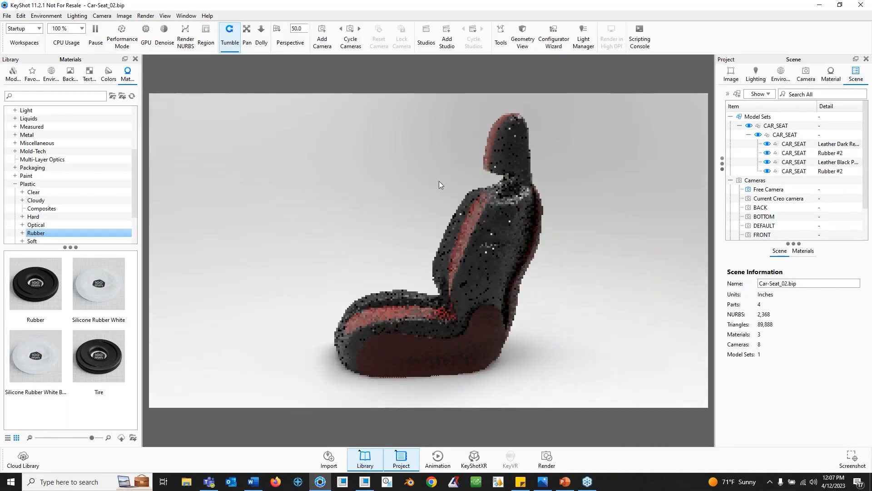
pyautogui.click(145, 36)
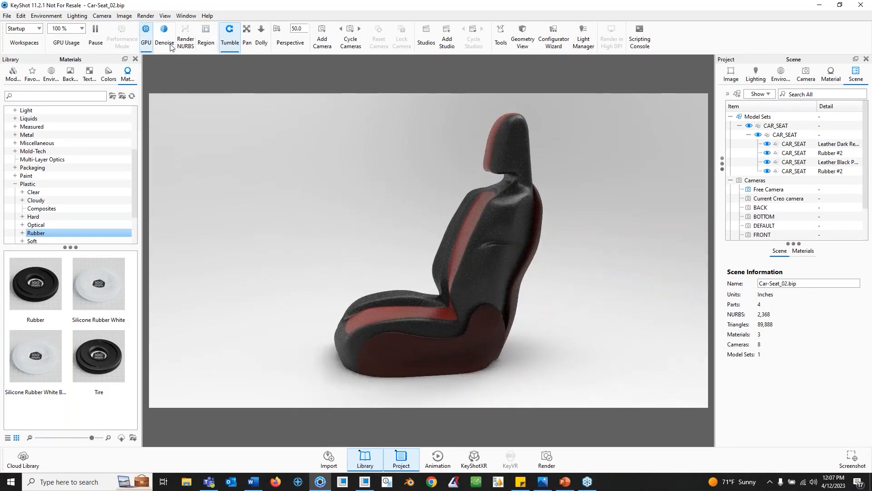
# - Orbit and zoom around the rendered seat to inspect its materials
pyautogui.moveTo(410, 242); pyautogui.dragTo(483, 236)
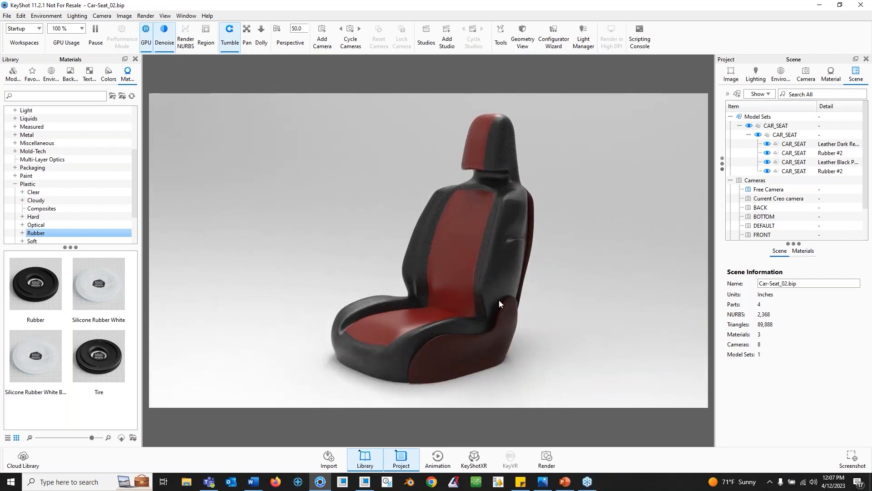
pyautogui.scroll(3, 499, 300)
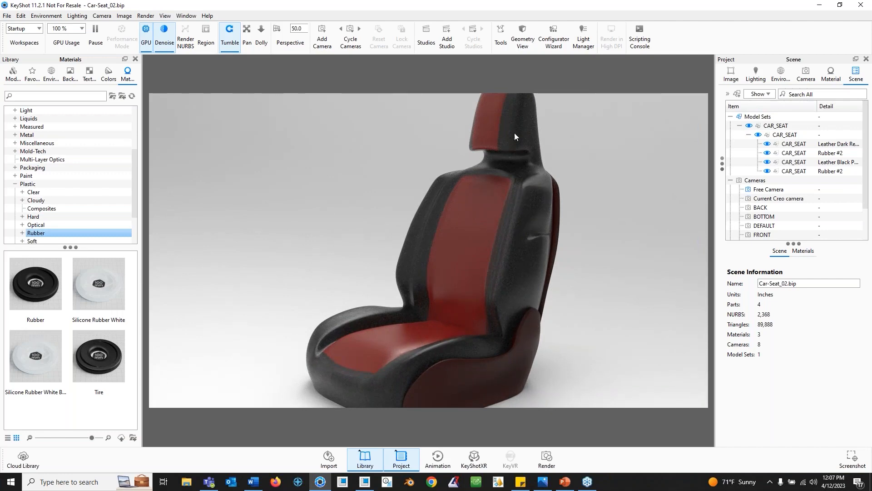
pyautogui.moveTo(495, 290); pyautogui.dragTo(516, 307)
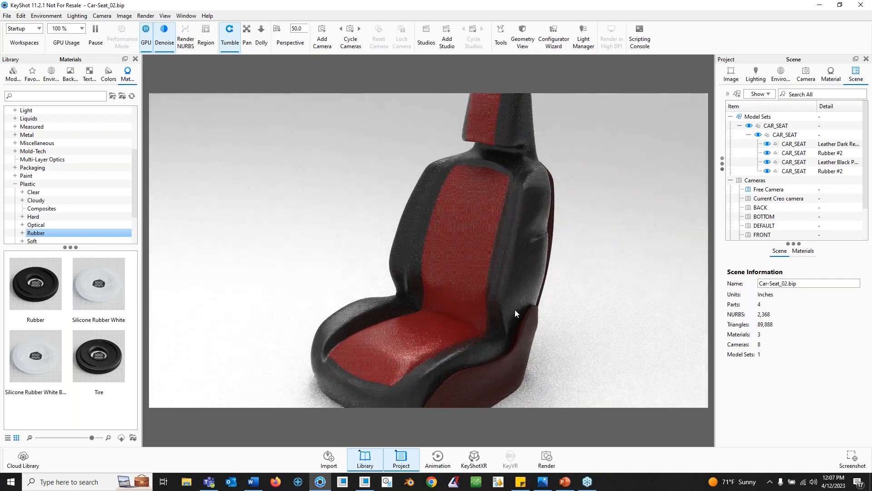
pyautogui.scroll(-3, 475, 230)
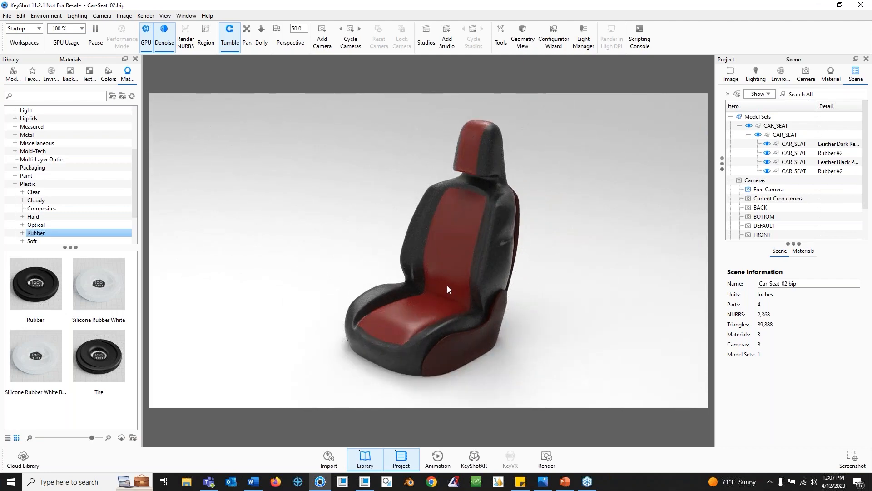
pyautogui.scroll(2, 447, 285)
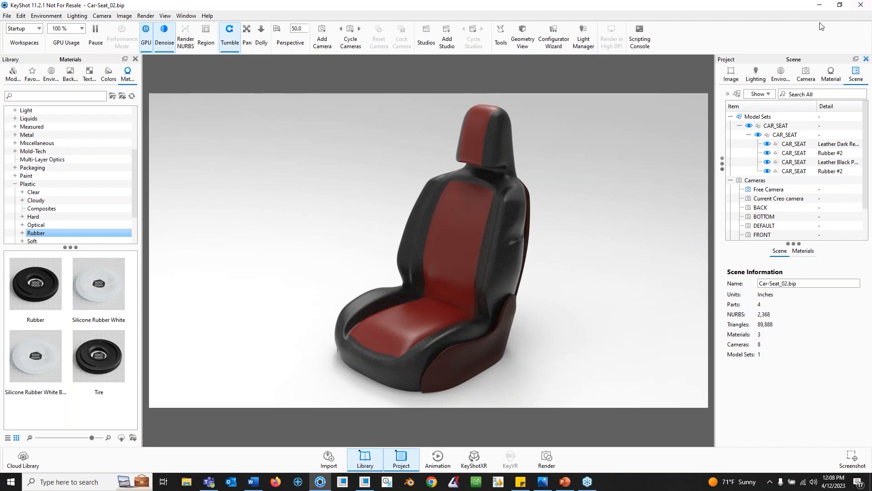
# - Return to Creo and orbit the finished CAR_SEAT model
pyautogui.click(819, 5)
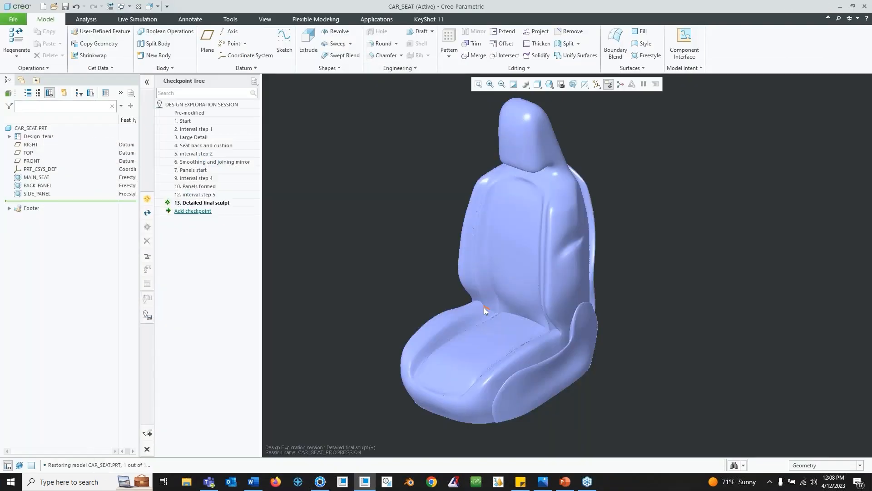
pyautogui.moveTo(482, 308); pyautogui.dragTo(501, 311, button='middle')
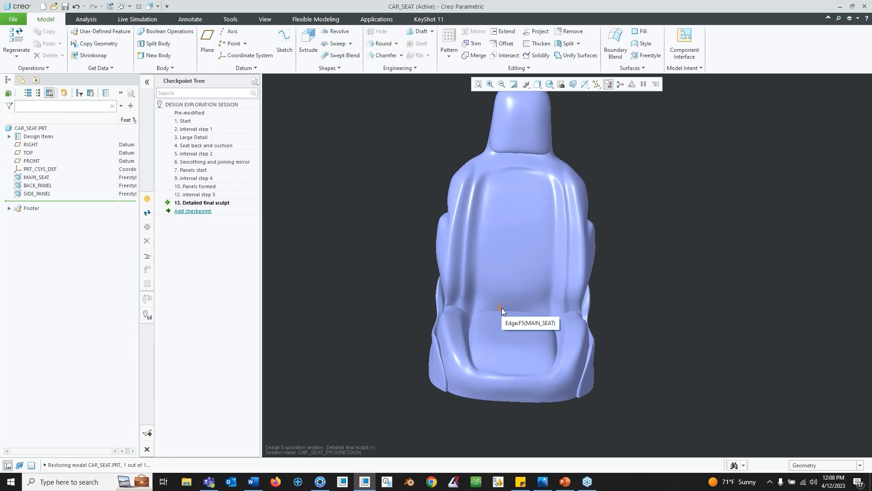
pyautogui.moveTo(469, 305); pyautogui.dragTo(604, 277, button='middle')
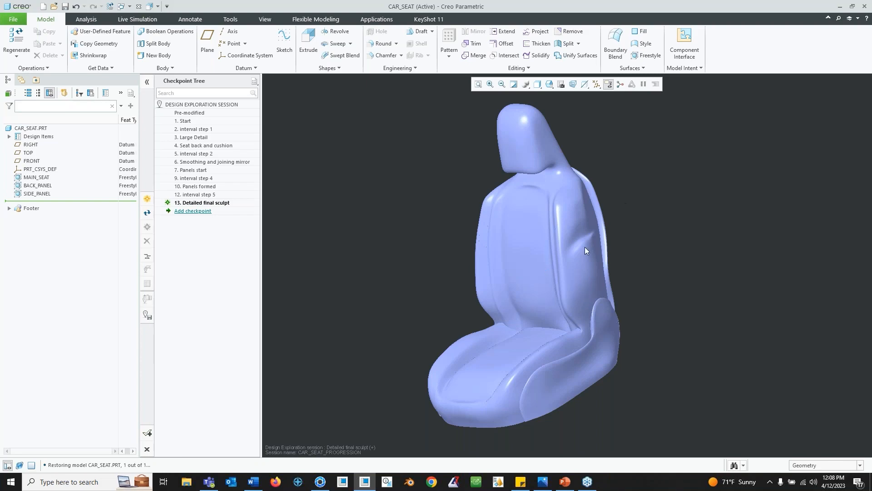
# - Switch to PowerPoint, start the slide show from the Freestyle Functions & Benefits slide, and advance to the Questions slide
pyautogui.click(565, 481)
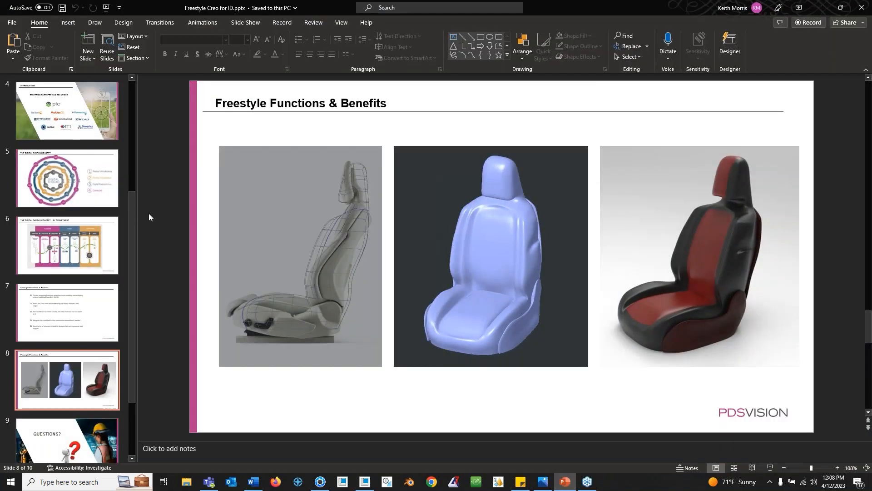
pyautogui.click(106, 8)
pyautogui.click(490, 205)
pyautogui.click(490, 205)
pyautogui.click(492, 205)
pyautogui.click(493, 205)
pyautogui.click(494, 204)
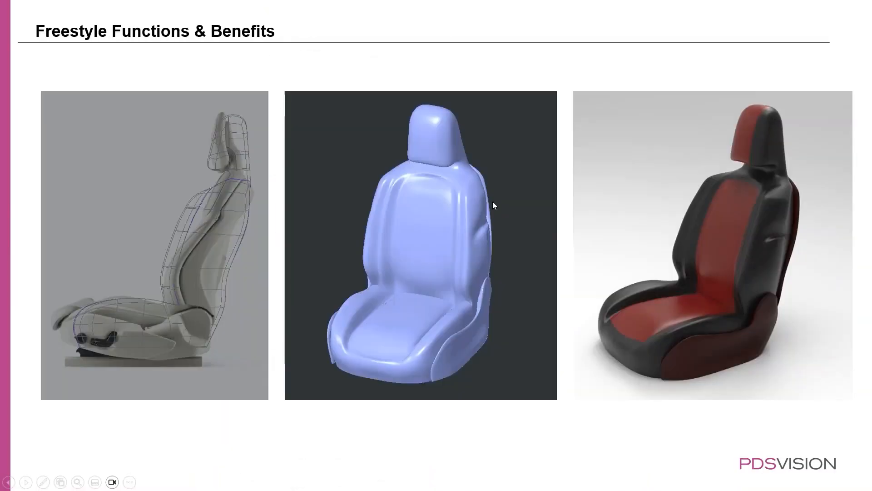
pyautogui.click(587, 249)
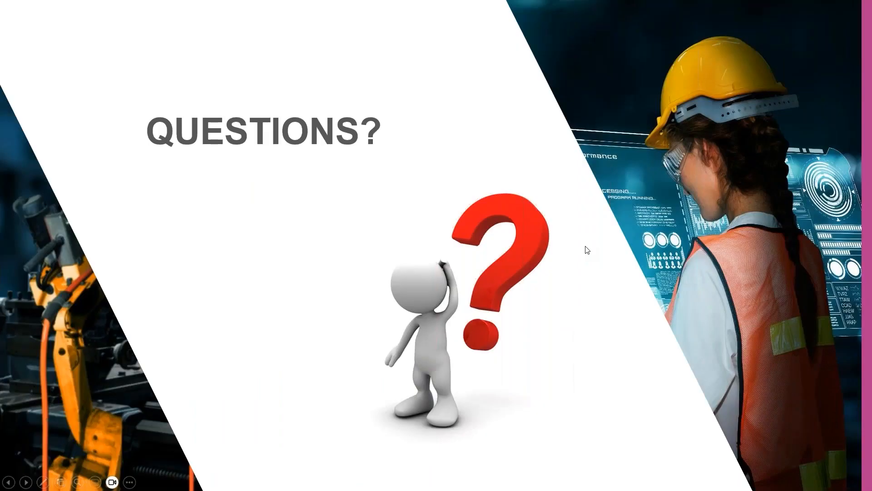